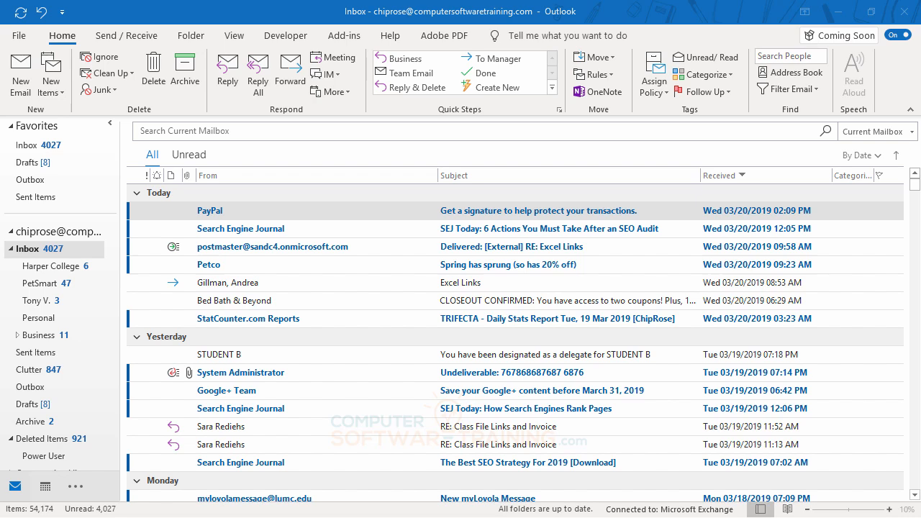
Step: Create a new email message and show its Bcc and From fields
{"action": "left_click", "coordinate": [21, 72]}
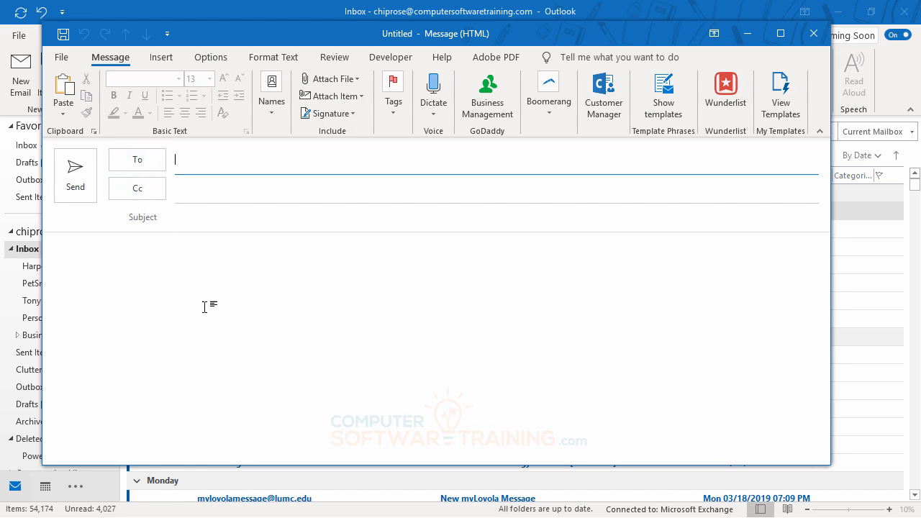
{"action": "left_click", "coordinate": [210, 57]}
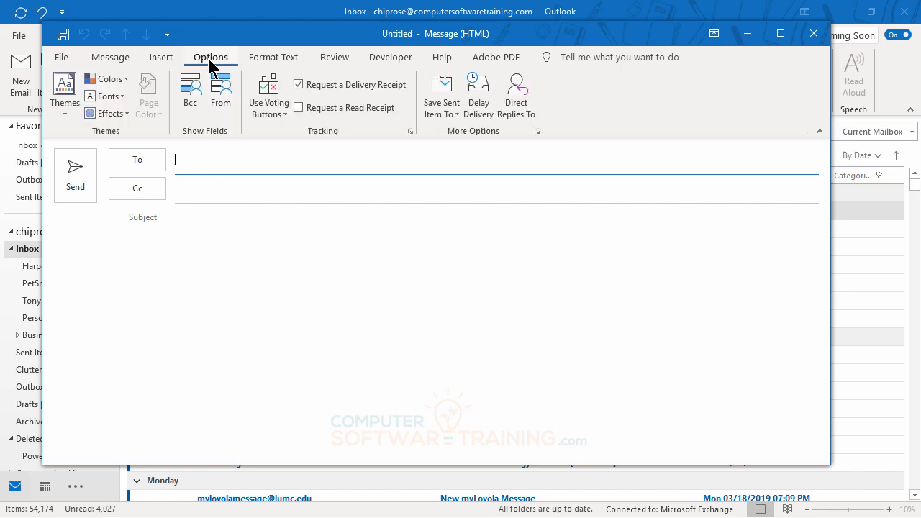
{"action": "left_click", "coordinate": [192, 99]}
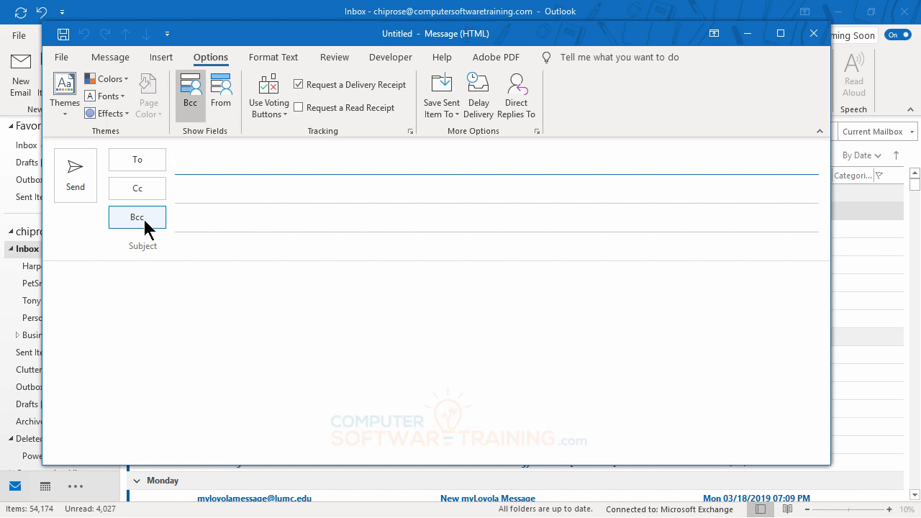
{"action": "left_click", "coordinate": [220, 97]}
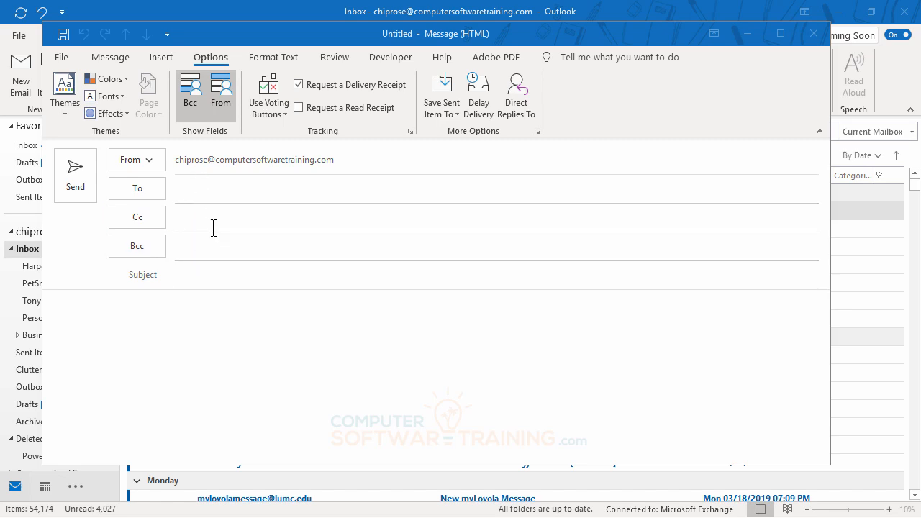
Step: Add STUDENT A, STUDENT C and STUDENT E as To recipients from the address book
{"action": "left_click", "coordinate": [140, 188]}
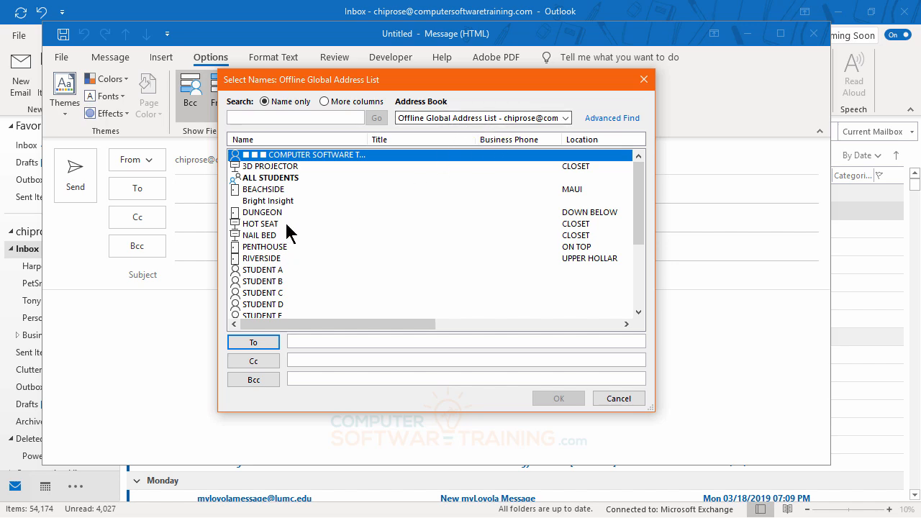
{"action": "scroll", "coordinate": [285, 210], "scroll_direction": "down", "scroll_amount": 2}
{"action": "scroll", "coordinate": [285, 210], "scroll_direction": "up", "scroll_amount": 2}
{"action": "scroll", "coordinate": [284, 210], "scroll_direction": "down", "scroll_amount": 1}
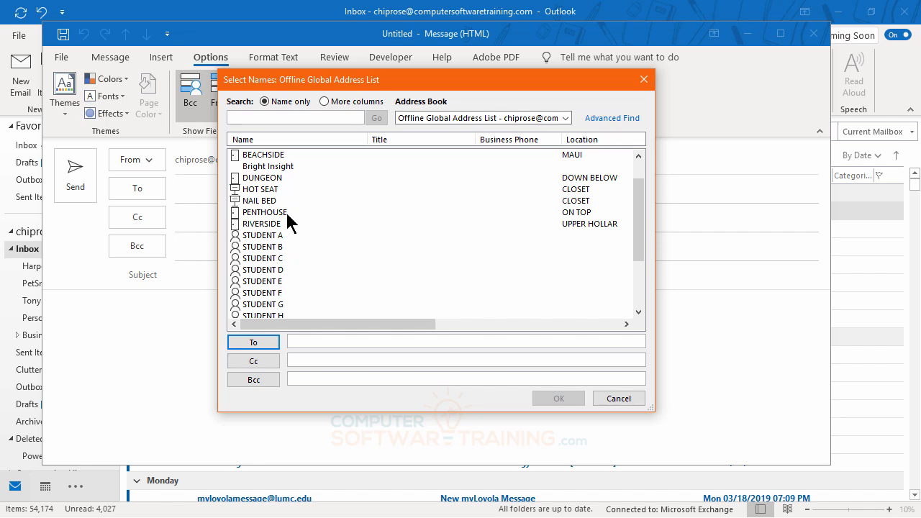
{"action": "scroll", "coordinate": [285, 210], "scroll_direction": "down", "scroll_amount": 1}
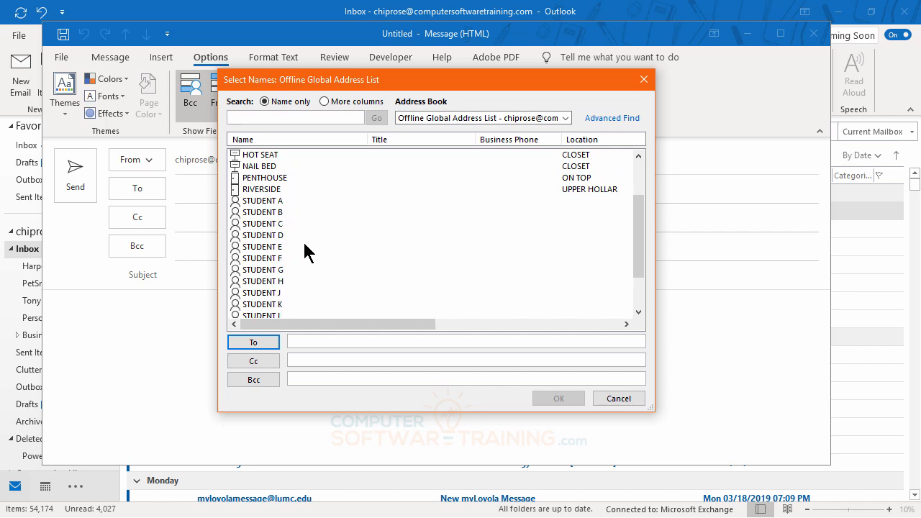
{"action": "left_click", "coordinate": [259, 201]}
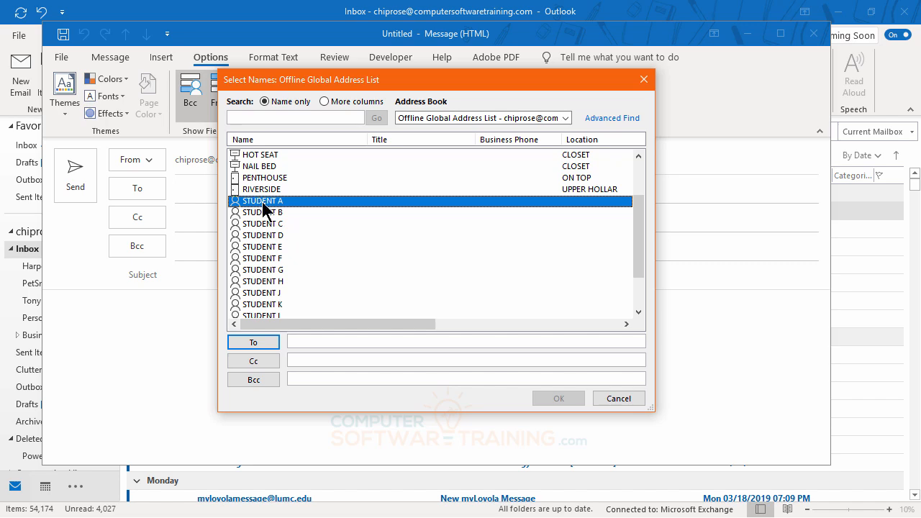
{"action": "double_click", "coordinate": [263, 205]}
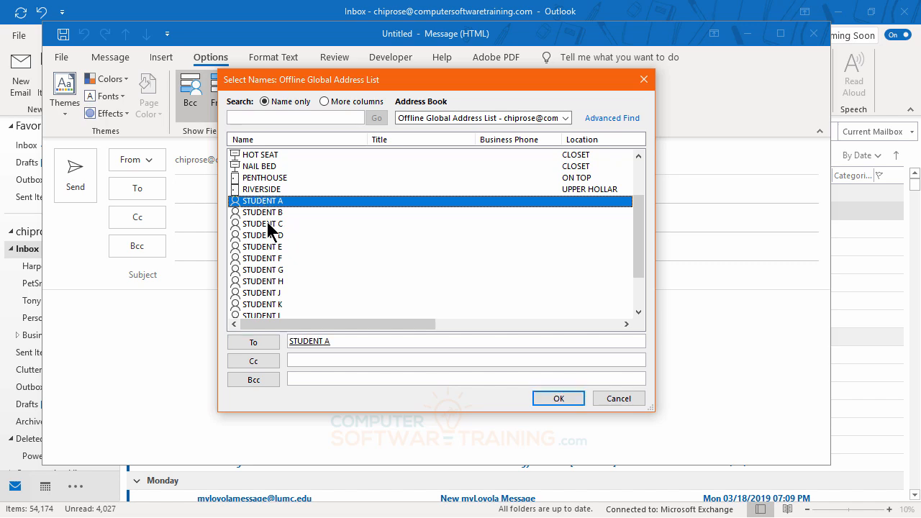
{"action": "double_click", "coordinate": [267, 224]}
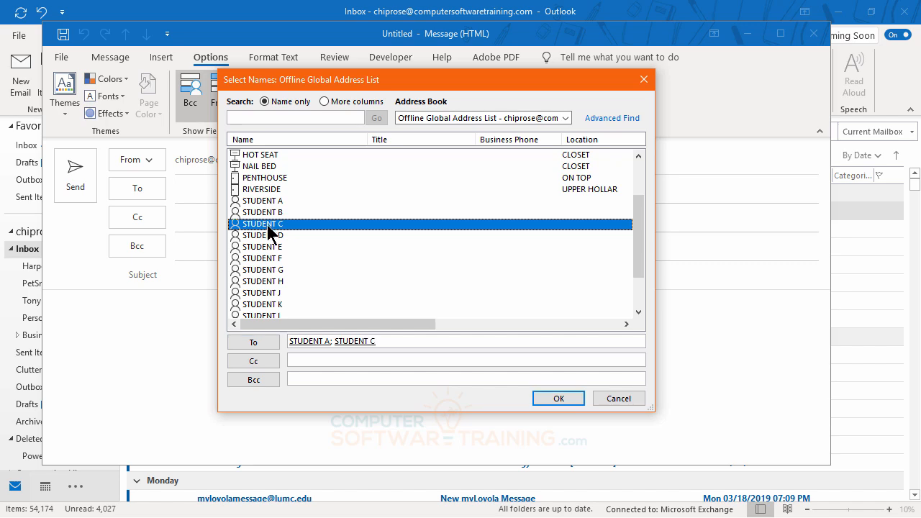
{"action": "double_click", "coordinate": [272, 248]}
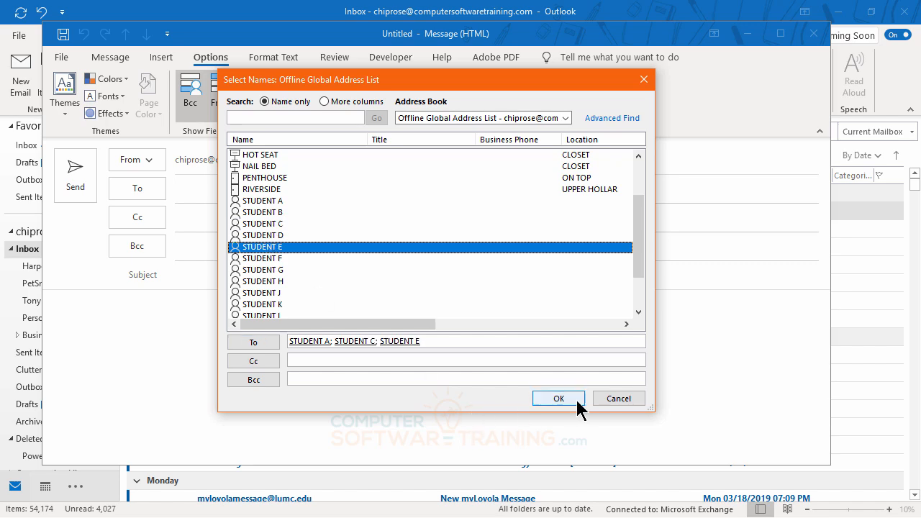
{"action": "left_click", "coordinate": [557, 396]}
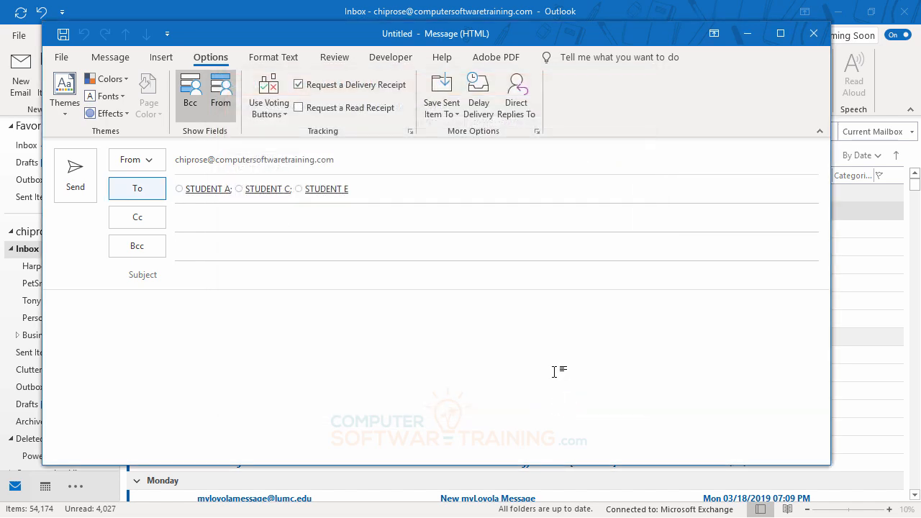
Step: Open the address book for the Cc field and add STUDENT B and STUDENT D as Cc recipients
{"action": "left_click", "coordinate": [140, 218]}
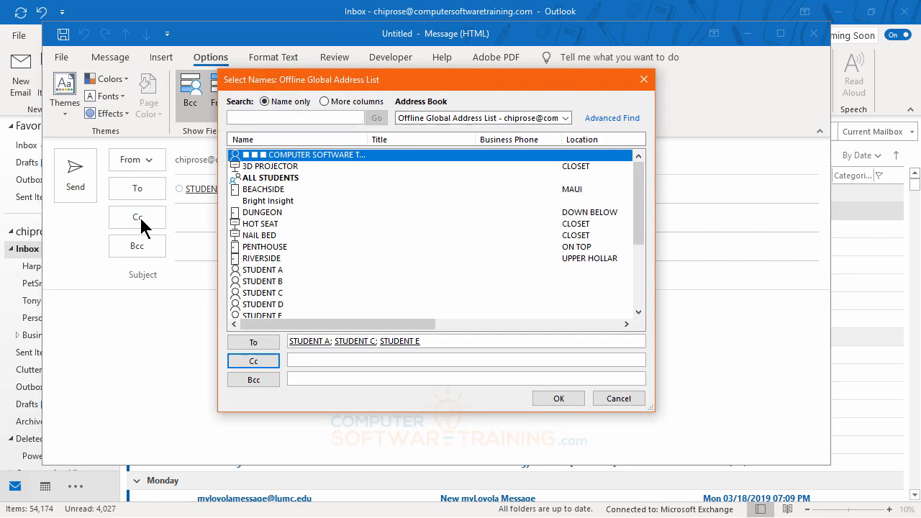
{"action": "double_click", "coordinate": [262, 283]}
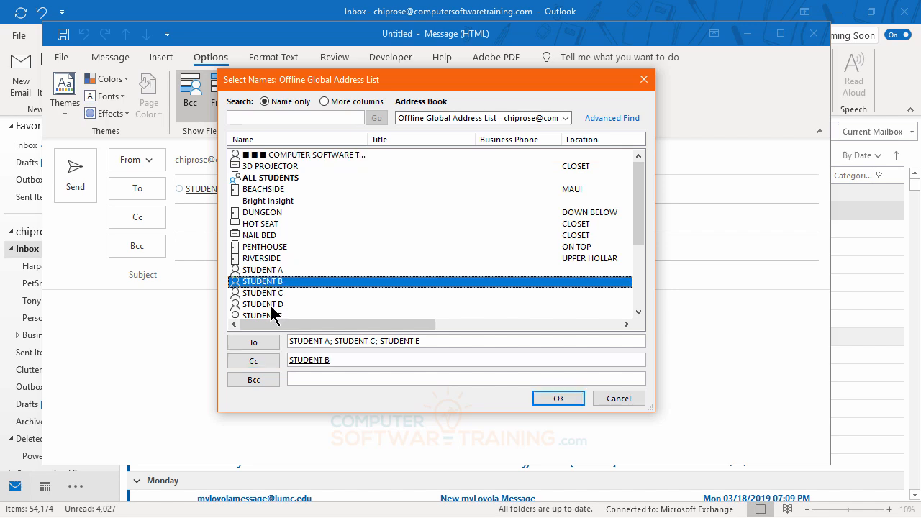
{"action": "double_click", "coordinate": [265, 306]}
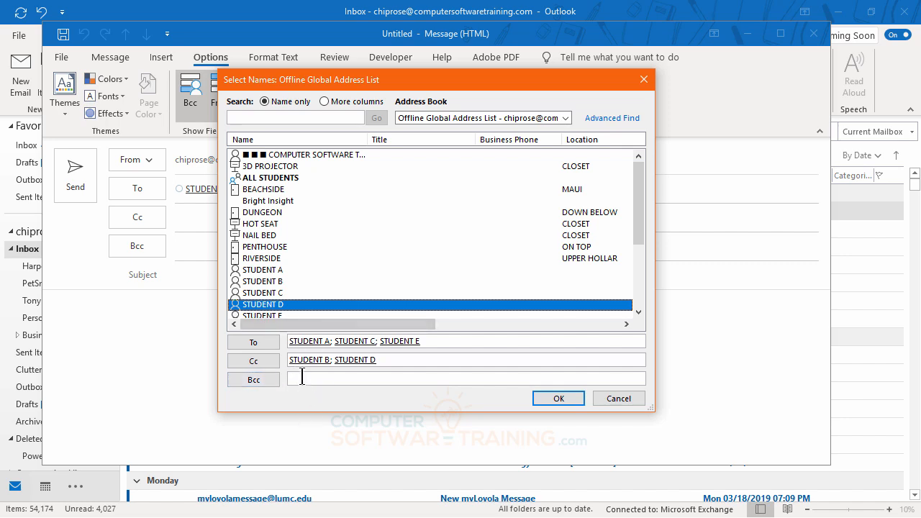
{"action": "scroll", "coordinate": [323, 253], "scroll_direction": "down", "scroll_amount": 1}
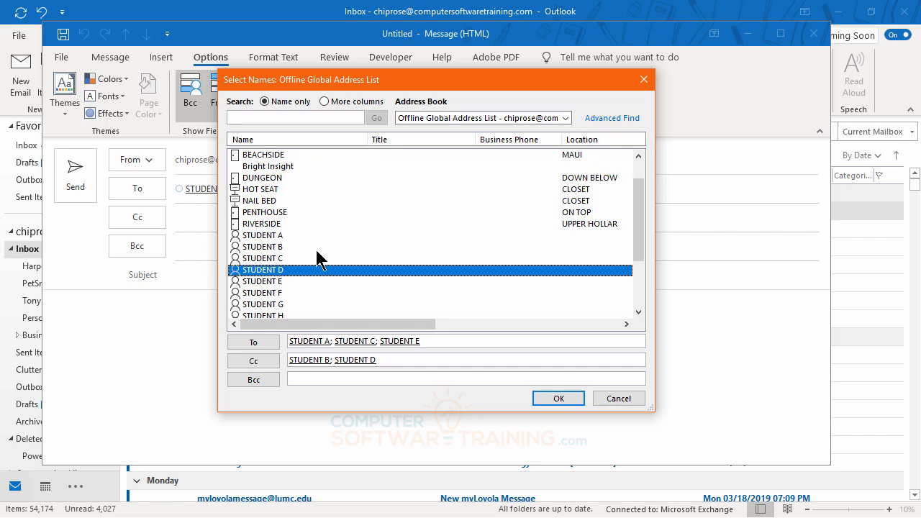
{"action": "scroll", "coordinate": [304, 226], "scroll_direction": "up", "scroll_amount": 1}
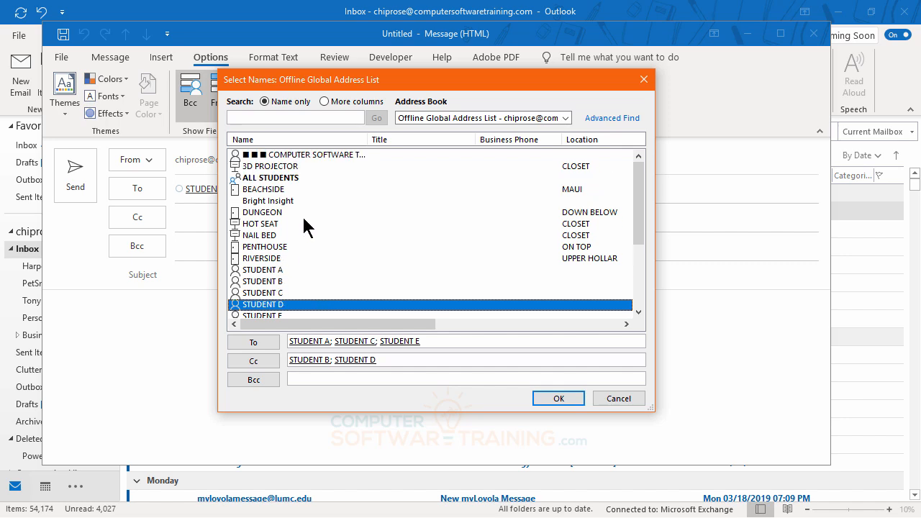
{"action": "scroll", "coordinate": [306, 230], "scroll_direction": "down", "scroll_amount": 4}
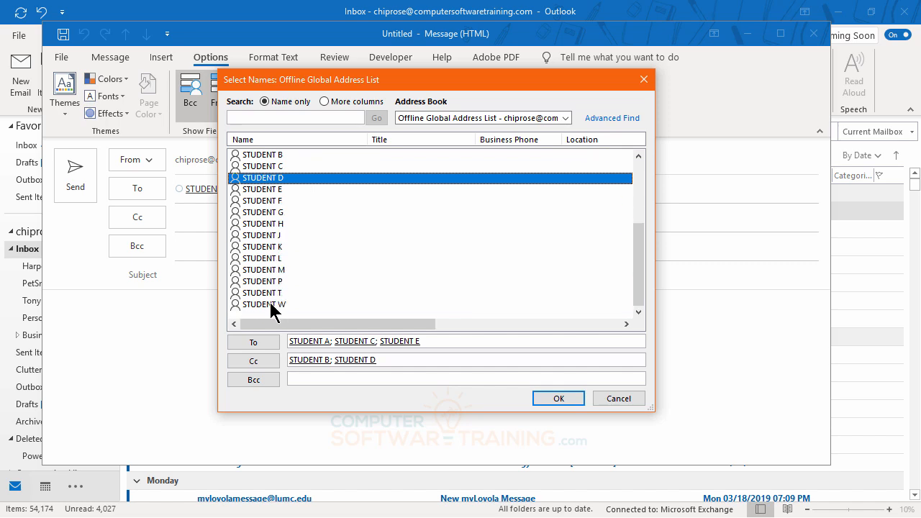
{"action": "left_click", "coordinate": [303, 381]}
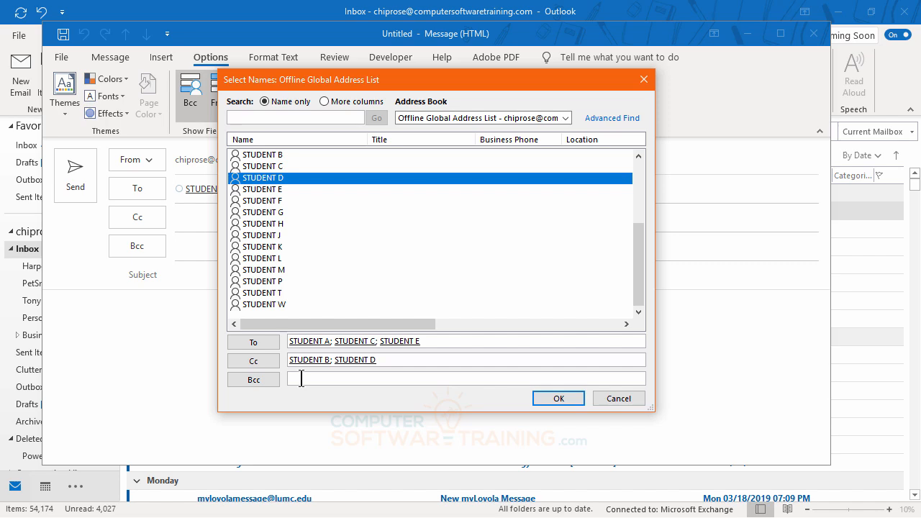
{"action": "double_click", "coordinate": [263, 306]}
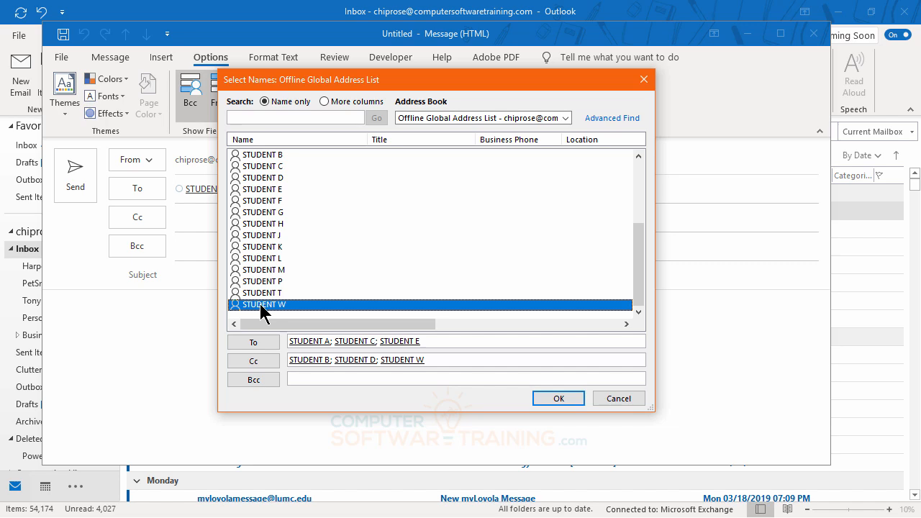
{"action": "left_click", "coordinate": [438, 358]}
{"action": "key", "text": "BackSpace"}
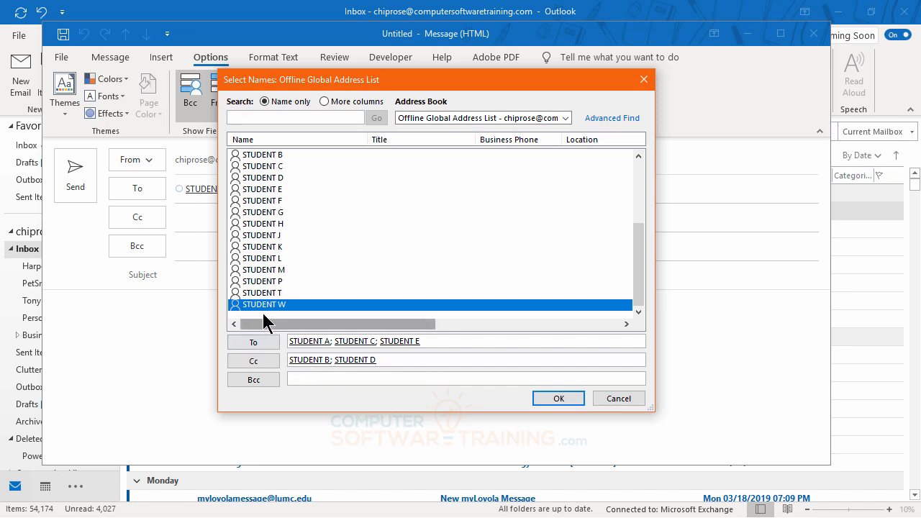
Step: Add STUDENT W and STUDENT M as Bcc recipients and apply the address book selection to the message
{"action": "left_click", "coordinate": [257, 384]}
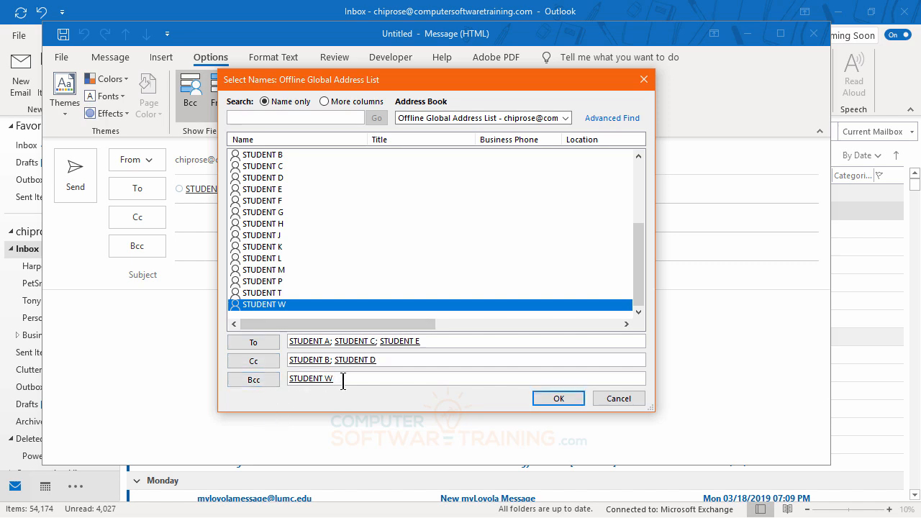
{"action": "double_click", "coordinate": [265, 270]}
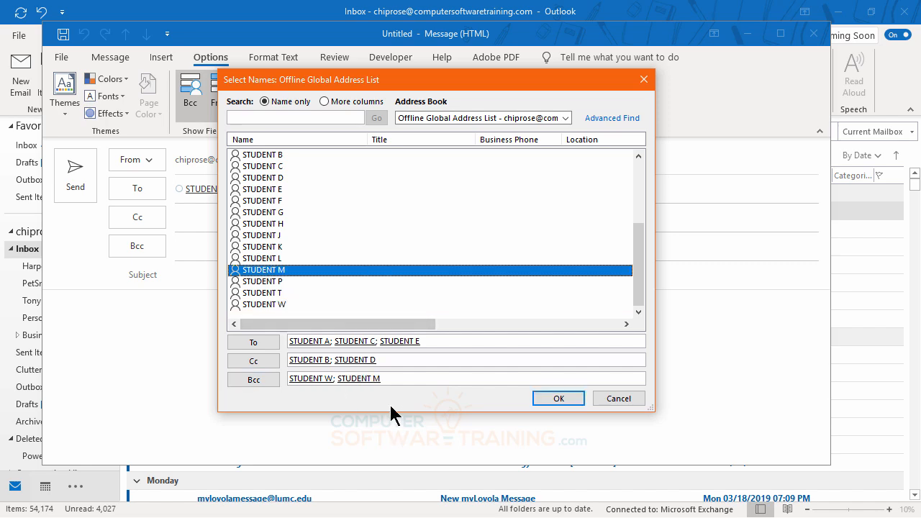
{"action": "left_click", "coordinate": [560, 400]}
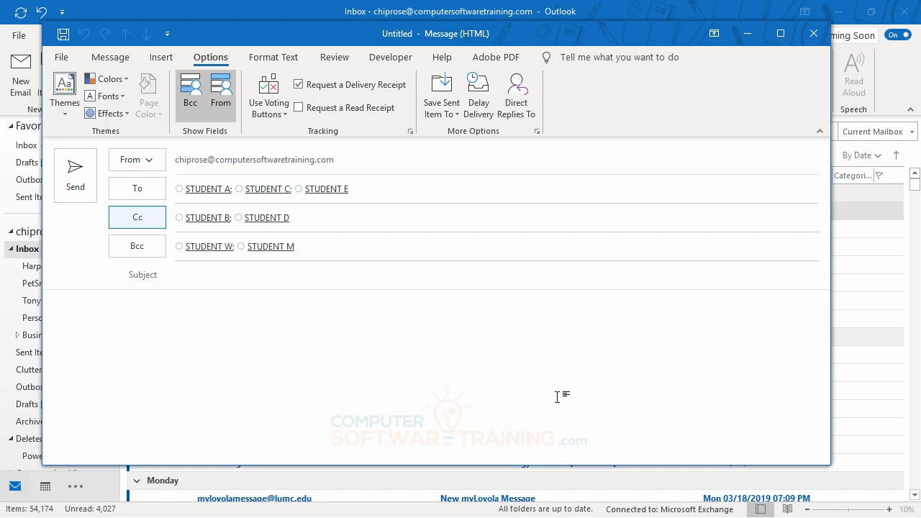
Step: Remove all recipients from the message's To field
{"action": "left_click", "coordinate": [371, 188]}
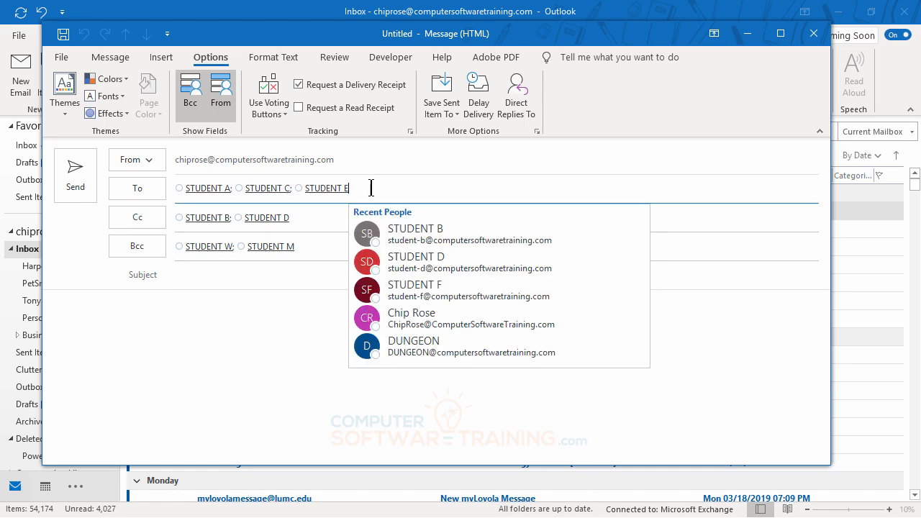
{"action": "key", "text": "BackSpace"}
{"action": "key", "text": "BackSpace"}
{"action": "key", "text": "BackSpace"}
{"action": "key", "text": "BackSpace"}
{"action": "key", "text": "BackSpace"}
{"action": "key", "text": "BackSpace"}
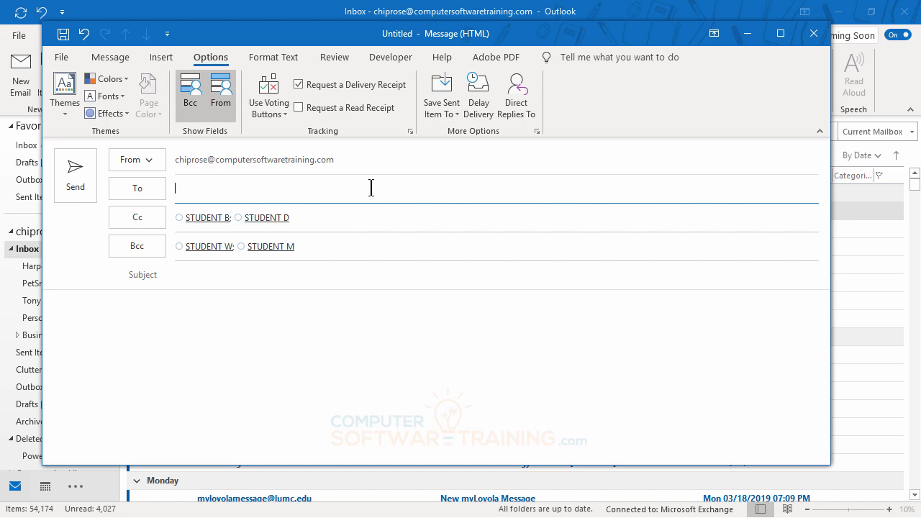
Step: Enter STUDENT A and STUDENT C as To recipients directly in the message, using the suggested names
{"action": "type", "text": "stu"}
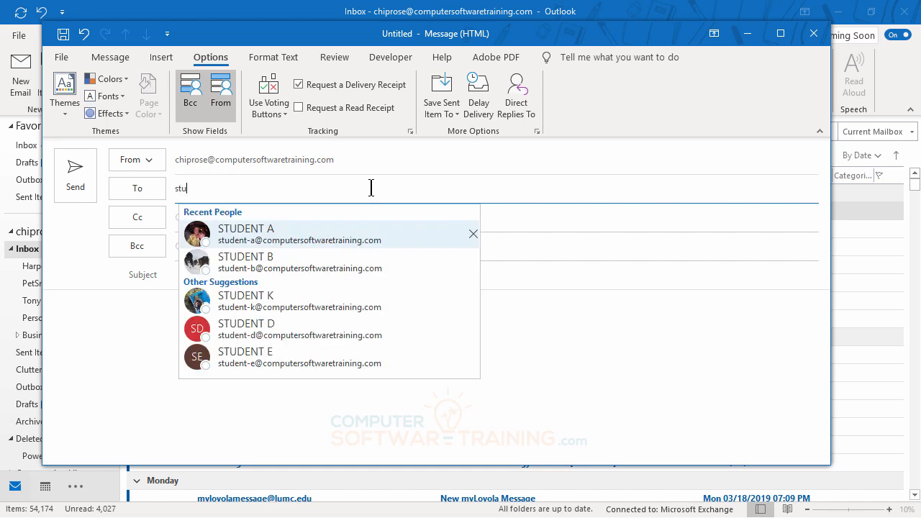
{"action": "left_click", "coordinate": [243, 241]}
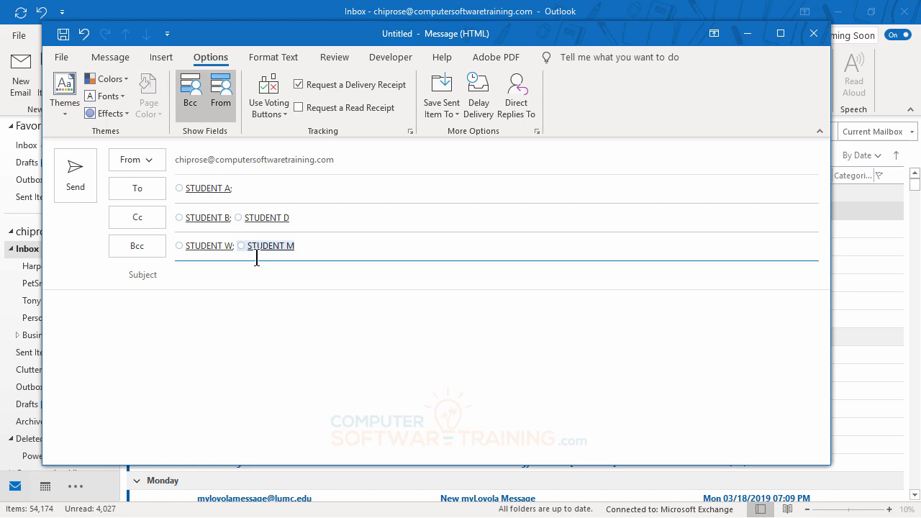
{"action": "left_click", "coordinate": [268, 187]}
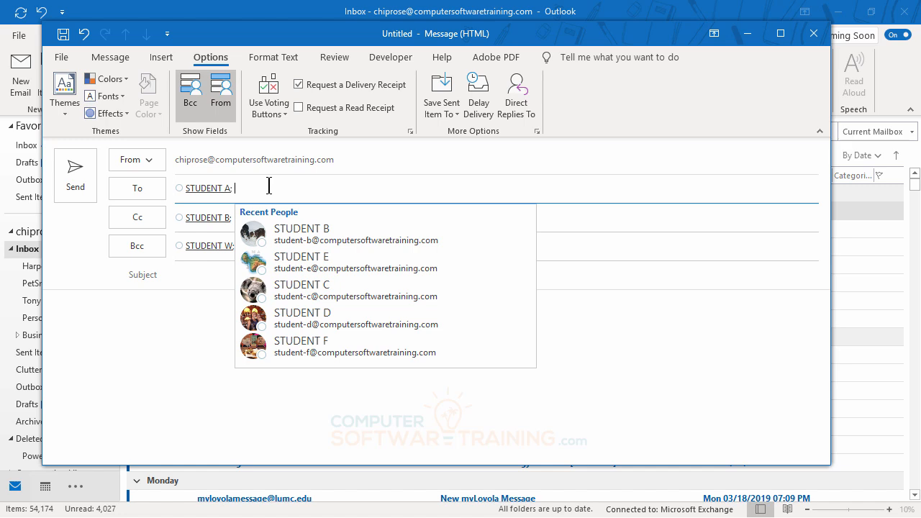
{"action": "type", "text": "c"}
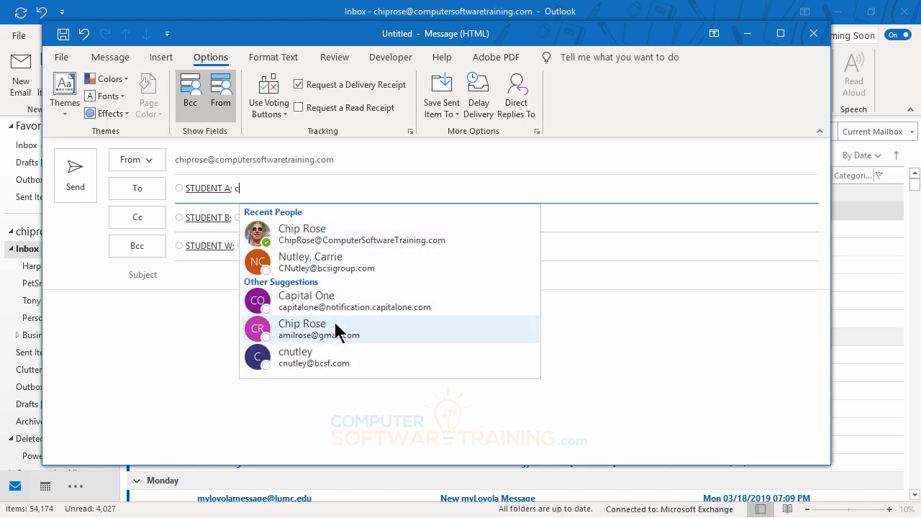
{"action": "key", "text": "BackSpace"}
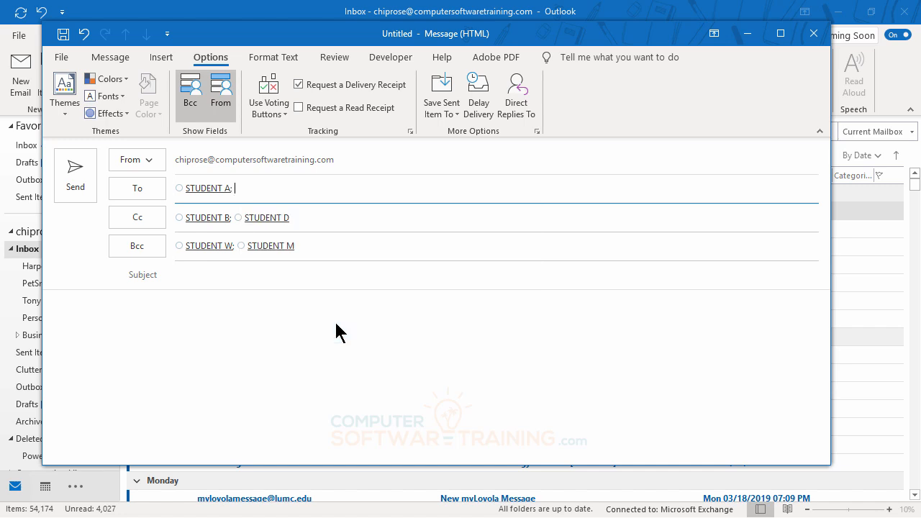
{"action": "type", "text": "stu"}
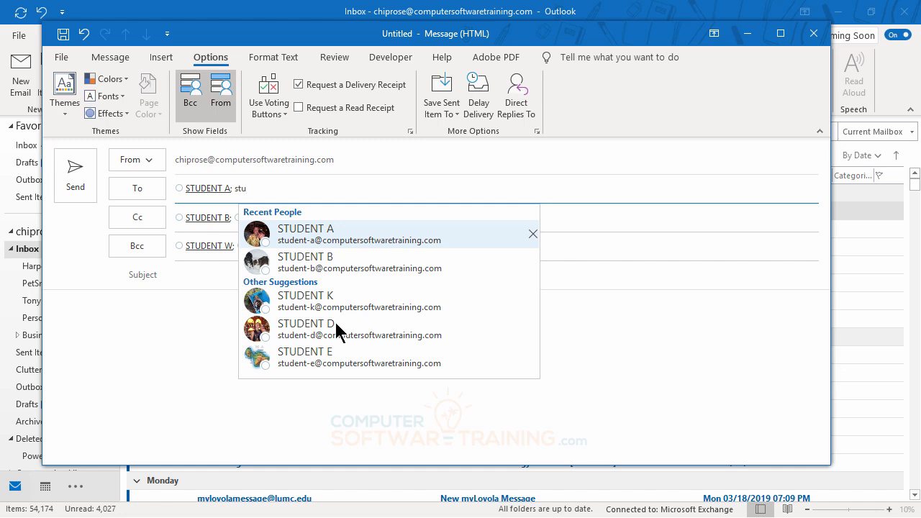
{"action": "type", "text": "dent c"}
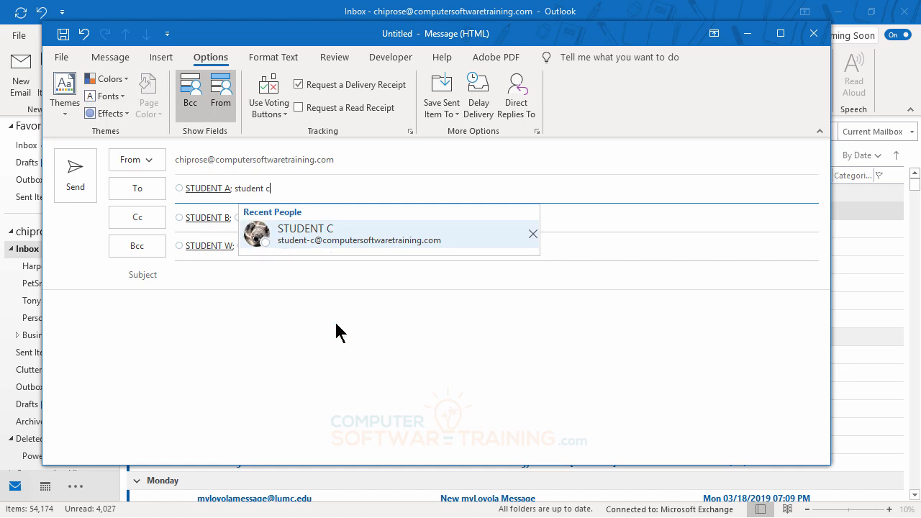
{"action": "key", "text": "Return"}
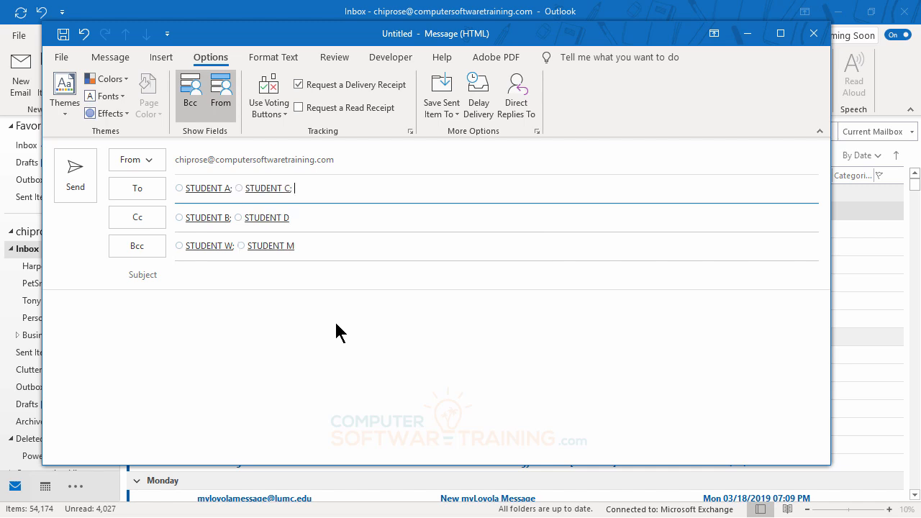
Step: Add STUDENT E as another To recipient of the message, using the suggested name
{"action": "type", "text": "stud"}
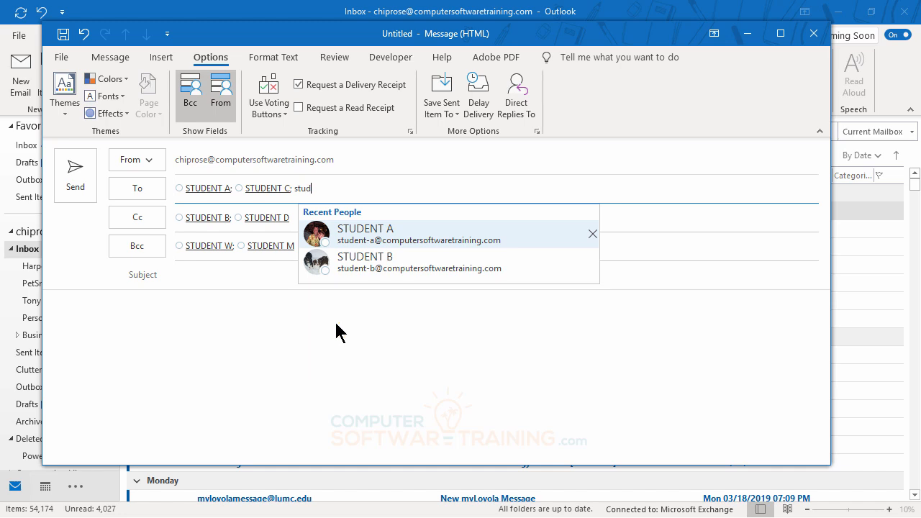
{"action": "type", "text": "ent e"}
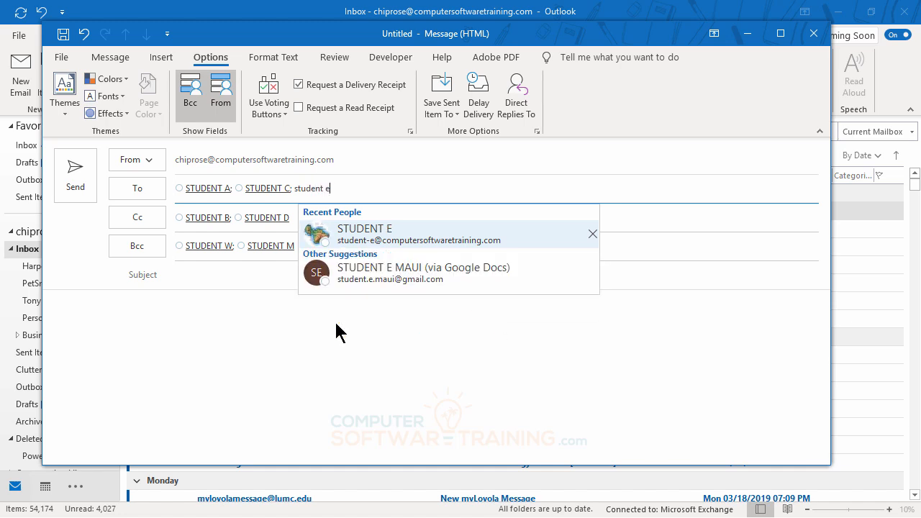
{"action": "key", "text": "Return"}
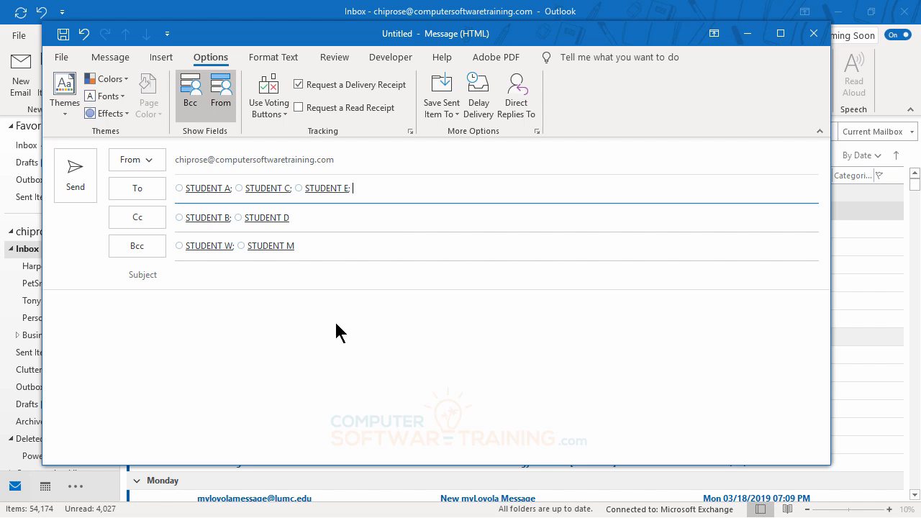
Step: Set the subject to "Important Budget Info" and begin the message body with the addressee's first name and a comma on its own line
{"action": "left_click", "coordinate": [197, 274]}
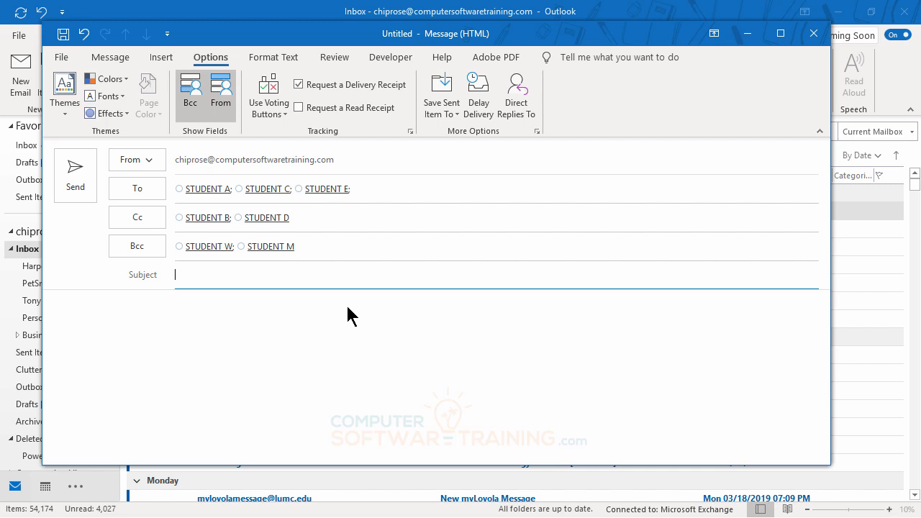
{"action": "type", "text": "Important  Budget Info"}
{"action": "key", "text": "Tab"}
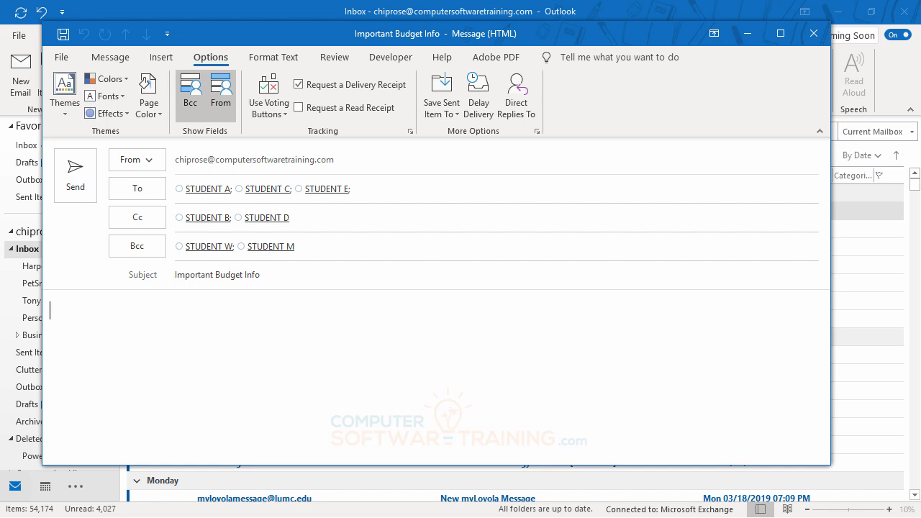
{"action": "type", "text": "Linda,"}
{"action": "key", "text": "Return"}
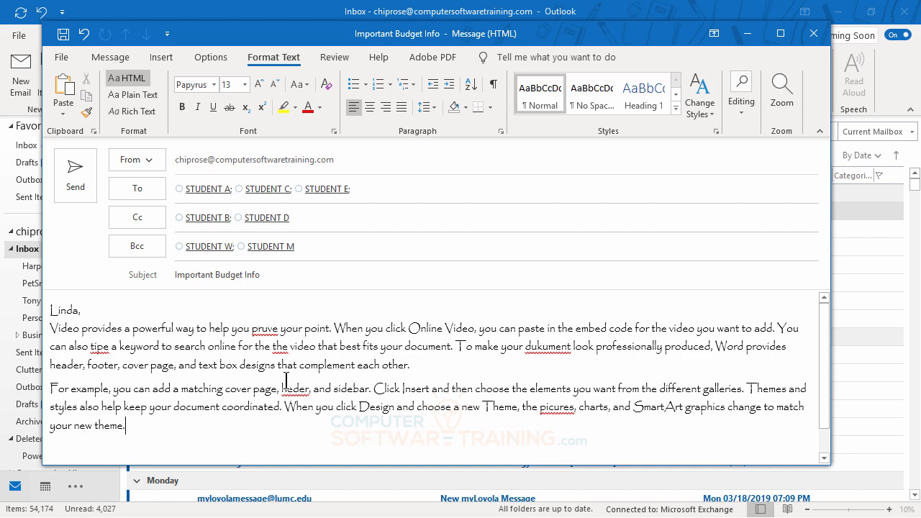
Step: Correct the first paragraph's flagged words to "prove", "type" and "document" with the spelling suggestions, and delete the repeated "the"
{"action": "right_click", "coordinate": [266, 329]}
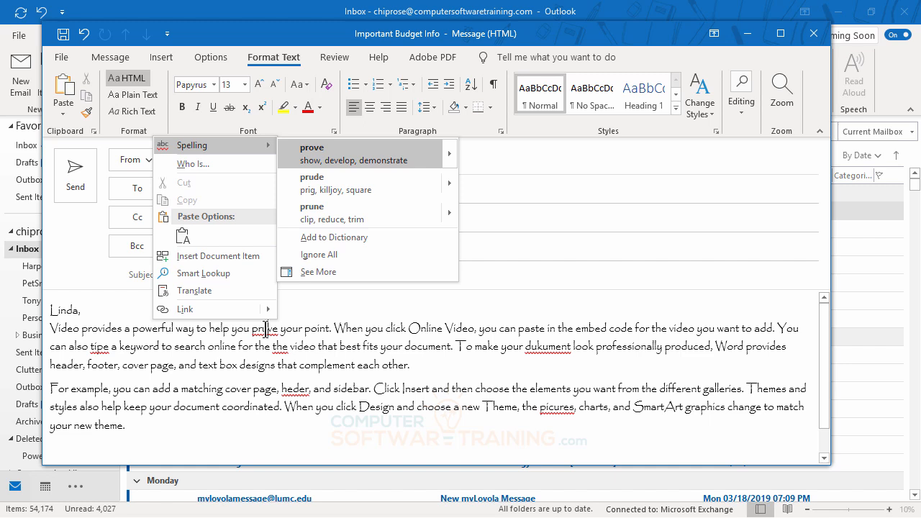
{"action": "left_click", "coordinate": [328, 154]}
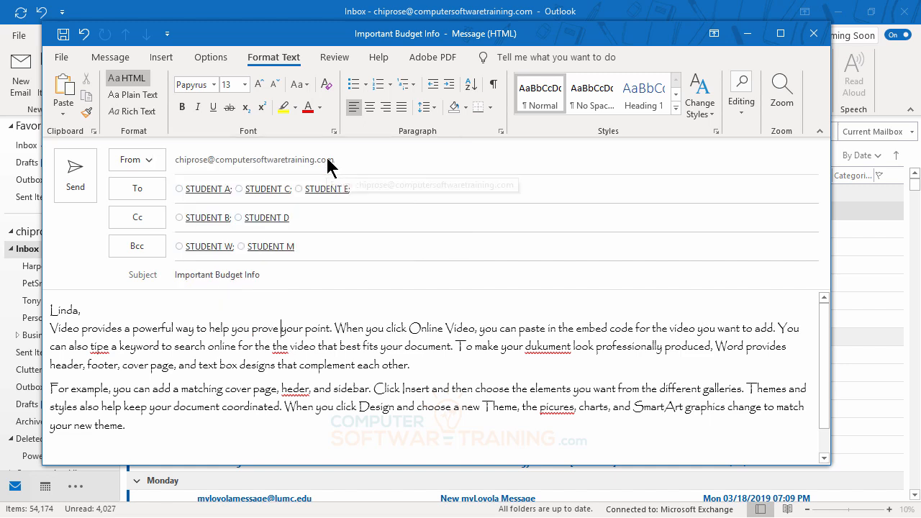
{"action": "right_click", "coordinate": [99, 348]}
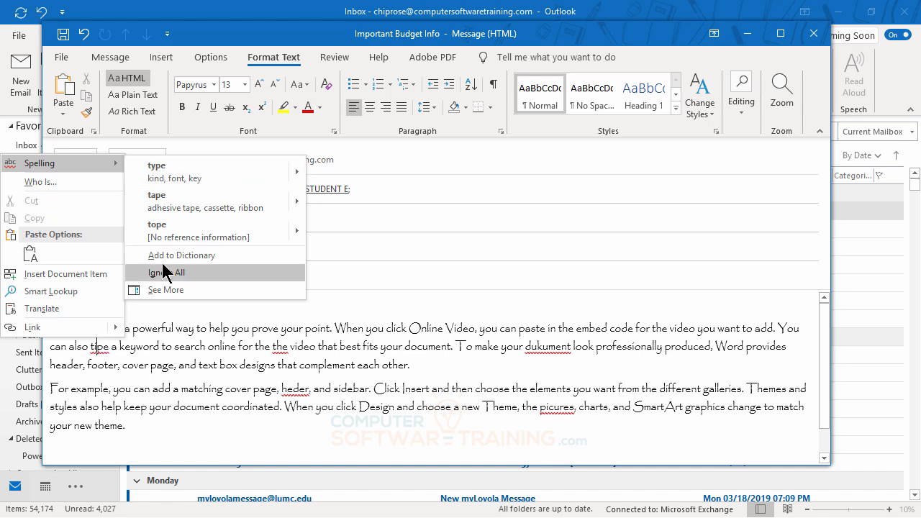
{"action": "left_click", "coordinate": [185, 185]}
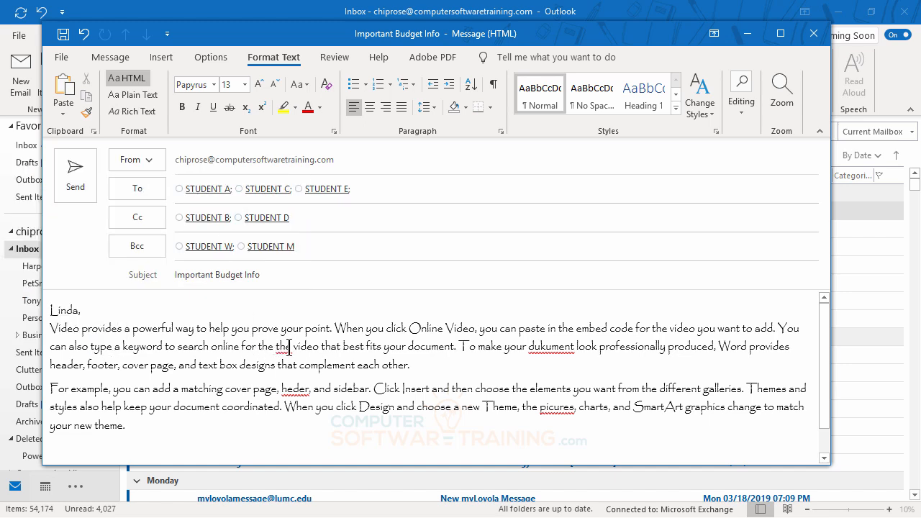
{"action": "right_click", "coordinate": [284, 348]}
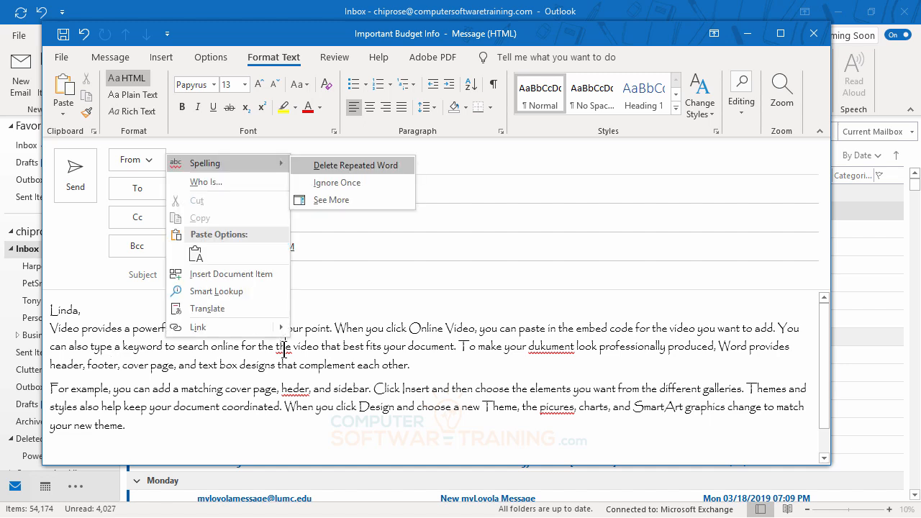
{"action": "left_click", "coordinate": [345, 165]}
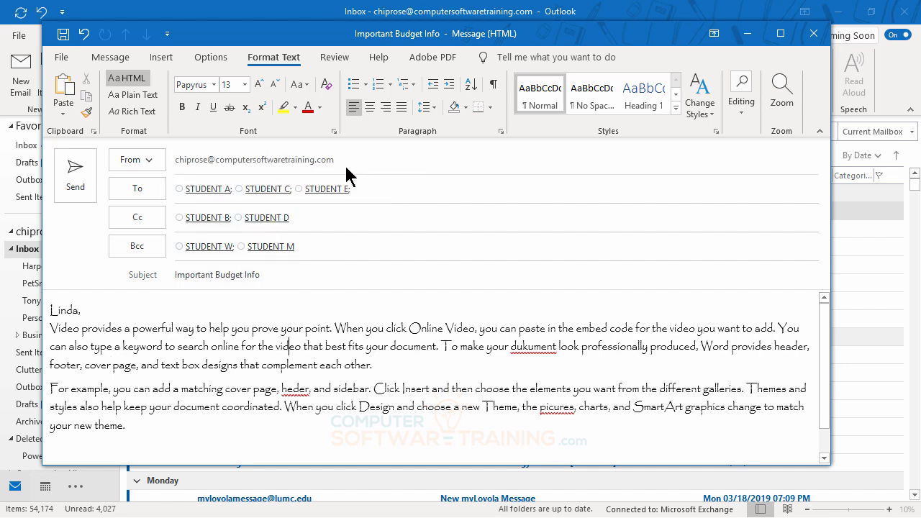
{"action": "right_click", "coordinate": [526, 350]}
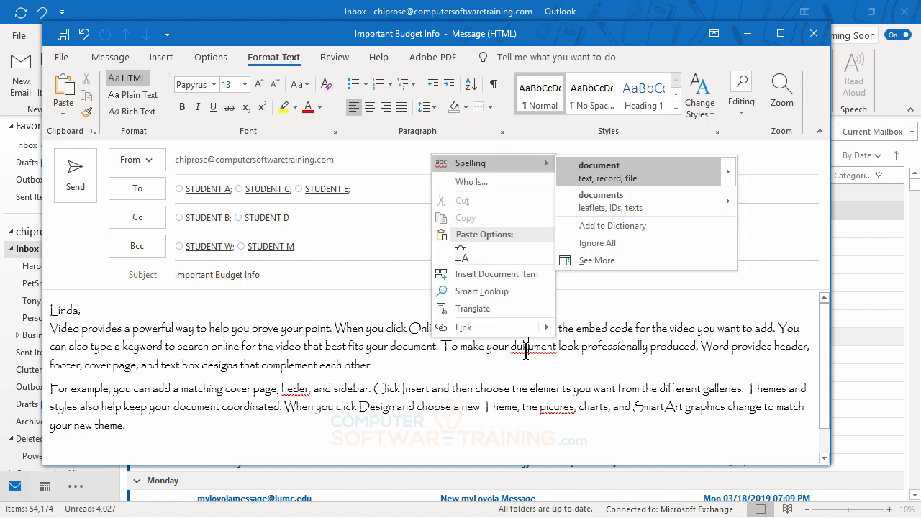
{"action": "left_click", "coordinate": [598, 173]}
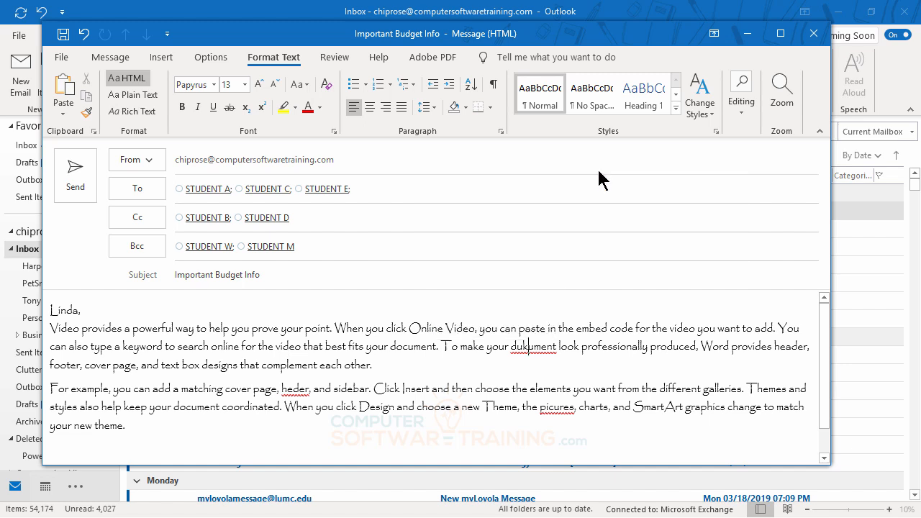
Step: Correct the misspelled "heder" in the second paragraph to "header" by hand and remove the comma after it
{"action": "right_click", "coordinate": [295, 388]}
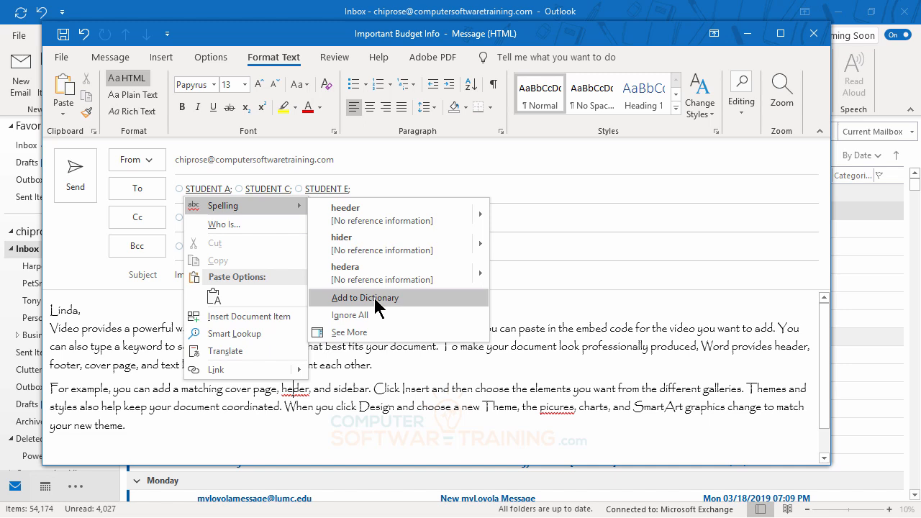
{"action": "left_click", "coordinate": [517, 301]}
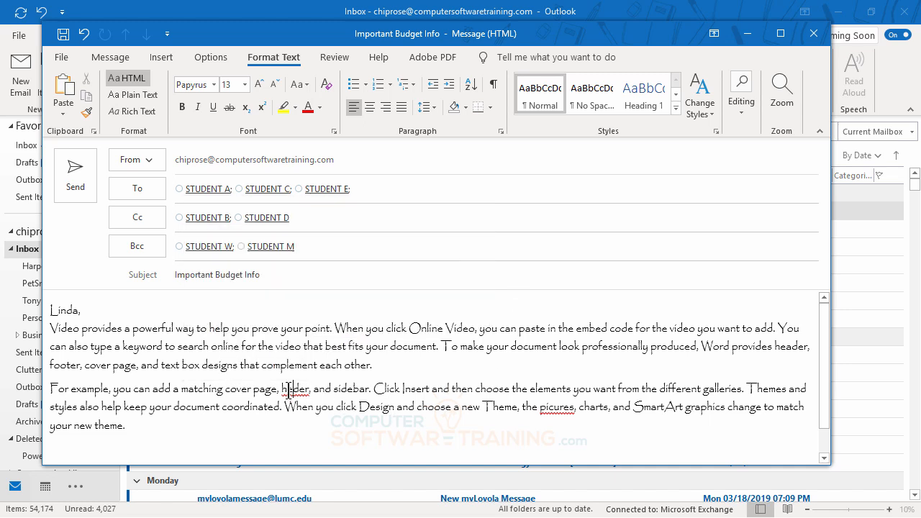
{"action": "type", "text": "a"}
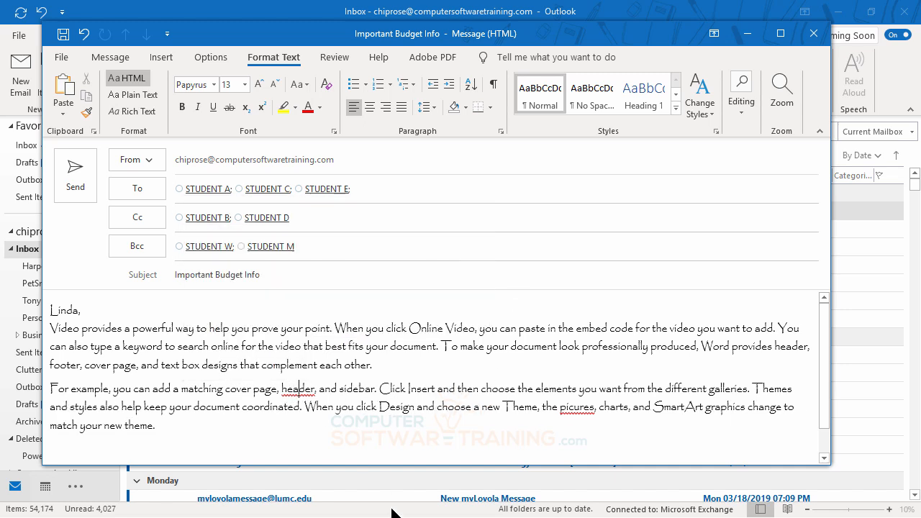
{"action": "left_click", "coordinate": [378, 389]}
{"action": "left_click", "coordinate": [318, 391]}
{"action": "key", "text": "Delete"}
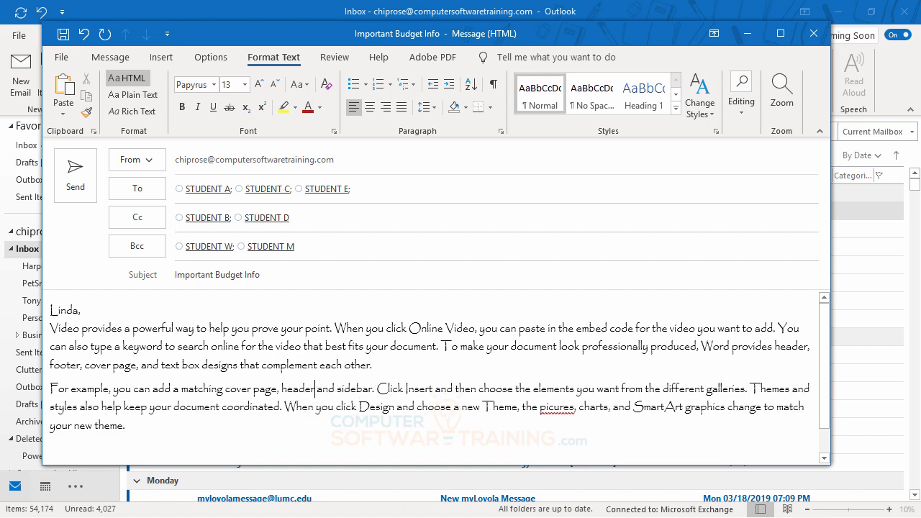
Step: Replace the misspelled "picures" in the second paragraph with the suggested spelling "pictures"
{"action": "left_click", "coordinate": [464, 345]}
{"action": "right_click", "coordinate": [556, 408]}
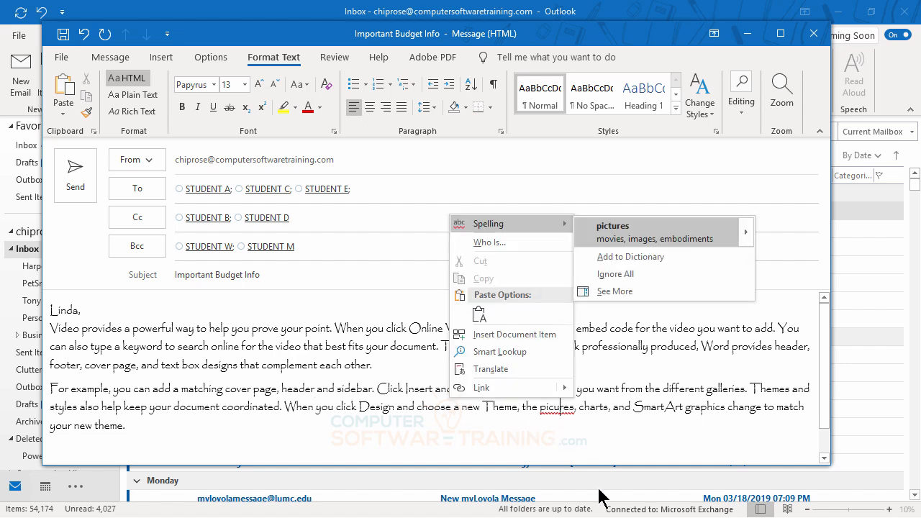
{"action": "left_click", "coordinate": [621, 230]}
{"action": "key", "text": "Right"}
{"action": "key", "text": "Right"}
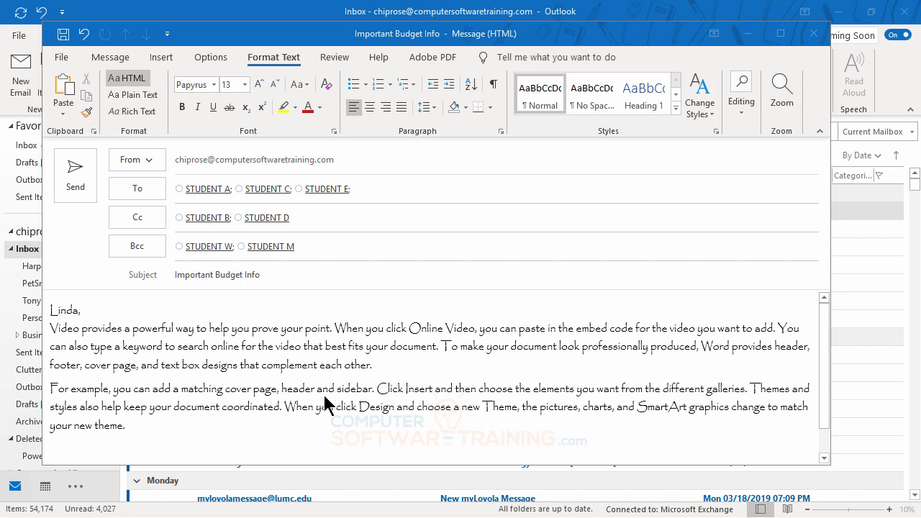
Step: Insert the word "wonderful" before "way" in the first sentence of the message body
{"action": "left_click", "coordinate": [180, 328]}
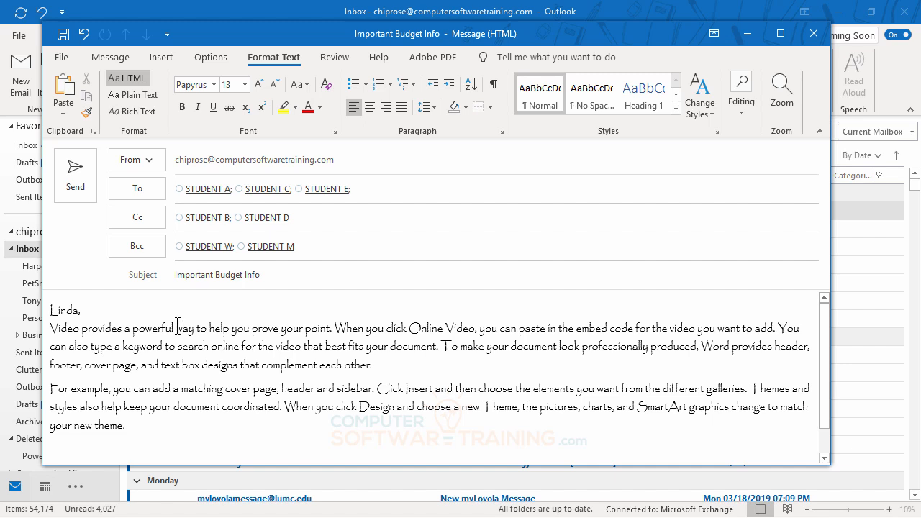
{"action": "type", "text": "wonder"}
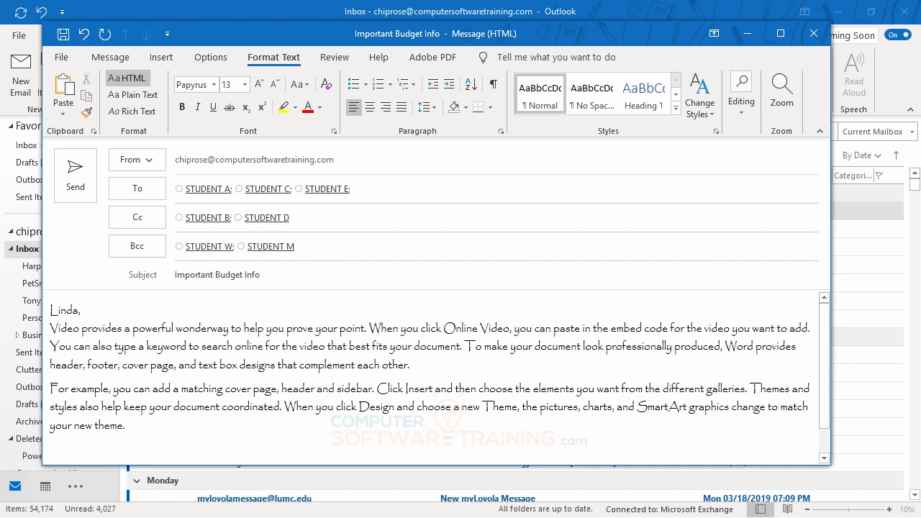
{"action": "type", "text": "ful"}
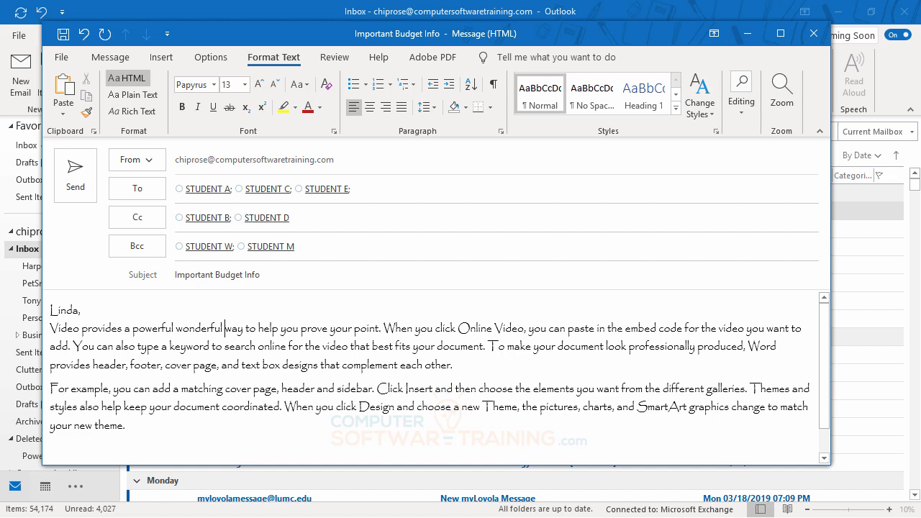
Step: Apply strikethrough to the word "powerful" in the first sentence
{"action": "double_click", "coordinate": [153, 331]}
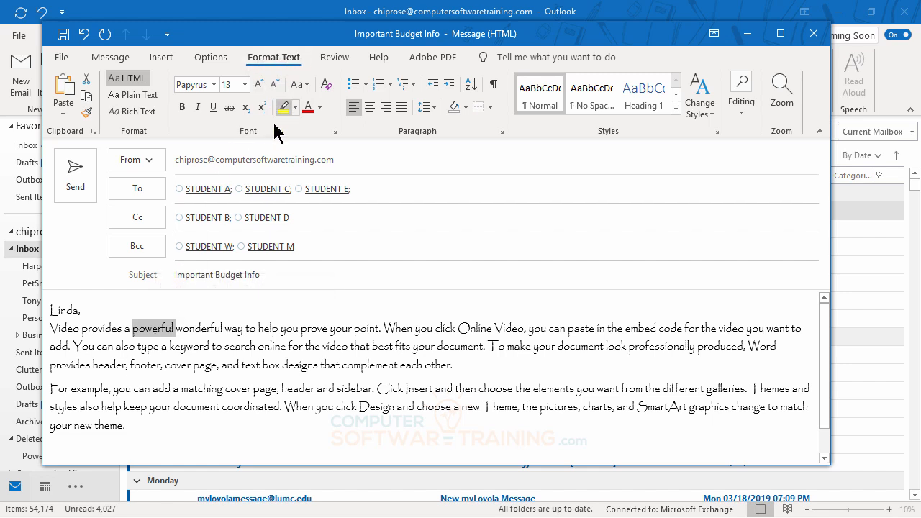
{"action": "left_click", "coordinate": [230, 109]}
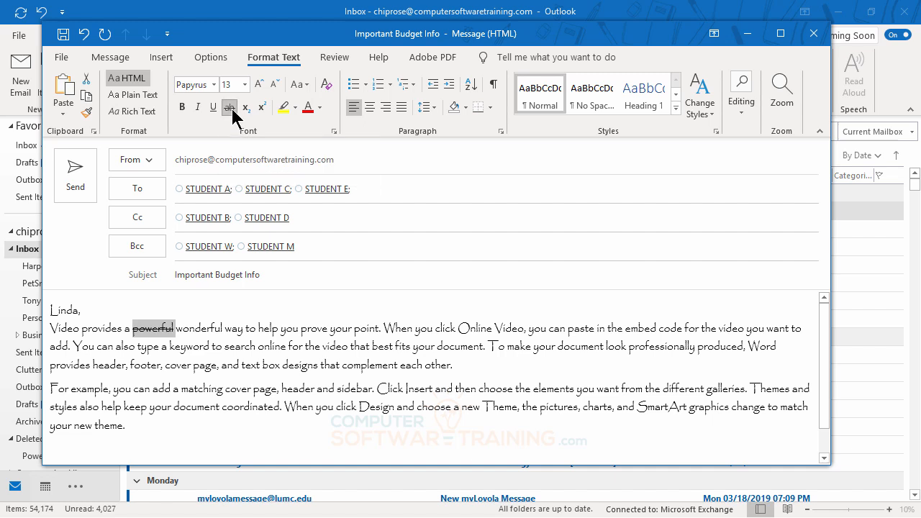
{"action": "left_click", "coordinate": [308, 365]}
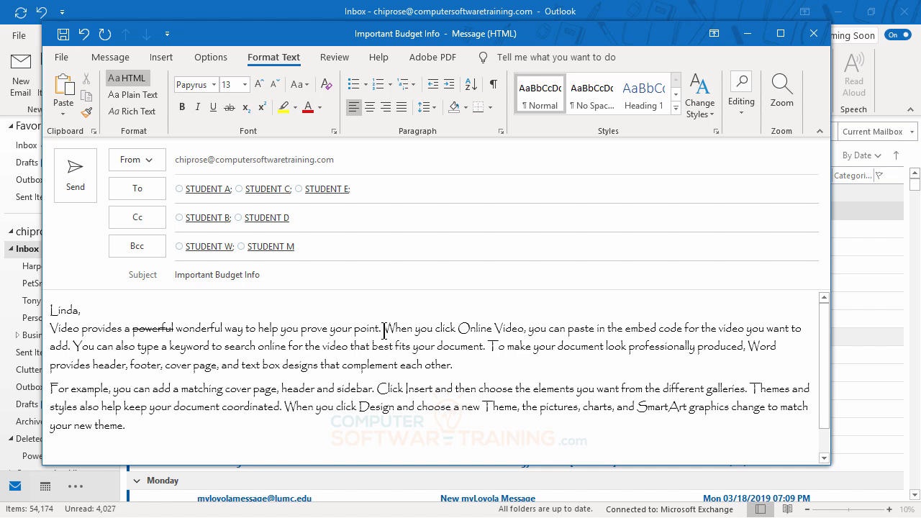
Step: Highlight the phrase "When you click" in the first paragraph in yellow
{"action": "left_click_drag", "start_coordinate": [386, 329], "coordinate": [457, 330]}
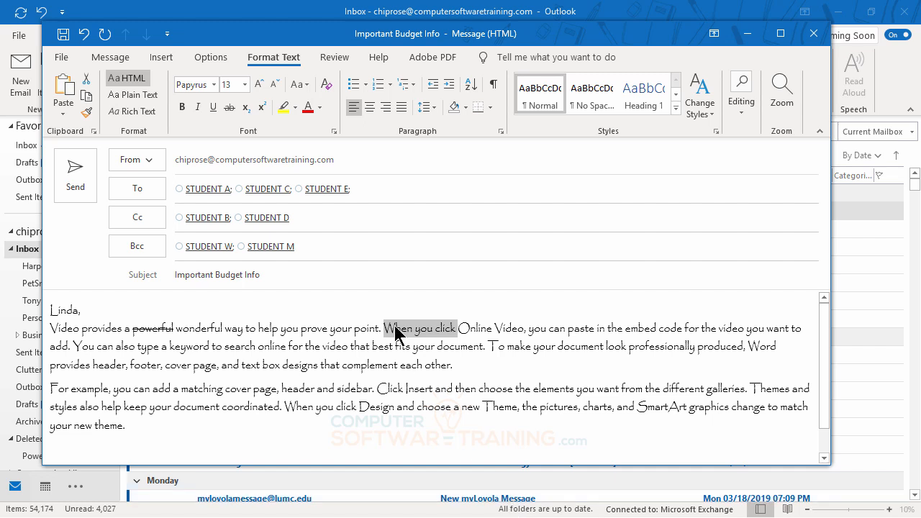
{"action": "left_click", "coordinate": [296, 107]}
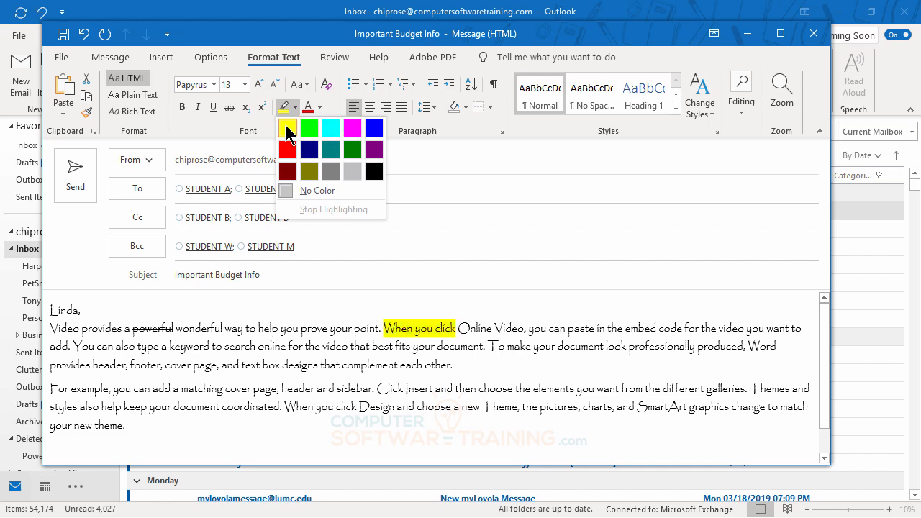
{"action": "left_click", "coordinate": [287, 129]}
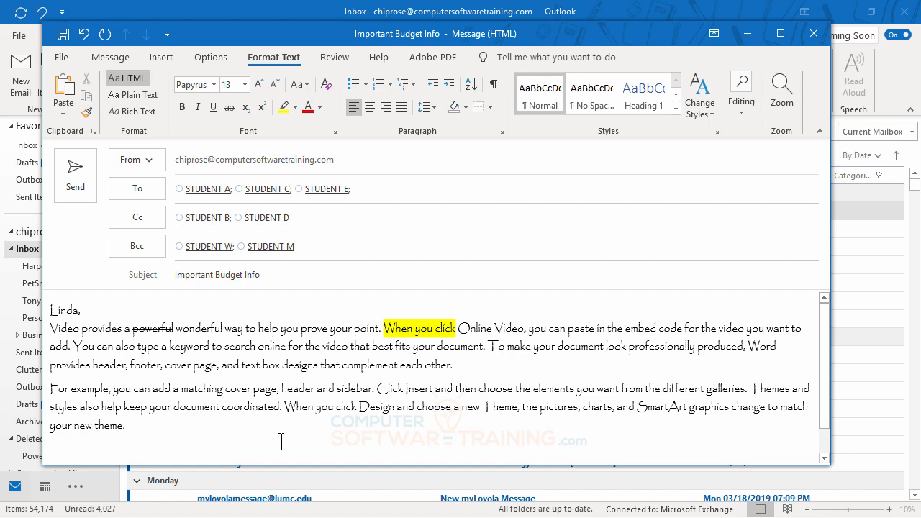
Step: Use the yellow highlighter to mark "make your document", "keyword to search" and "designs that complement" in the first paragraph
{"action": "left_click", "coordinate": [295, 107]}
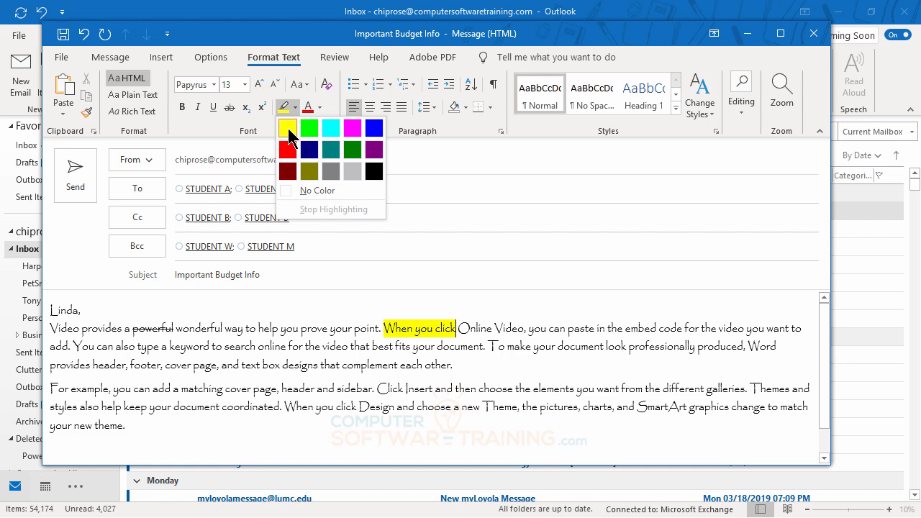
{"action": "left_click", "coordinate": [288, 130]}
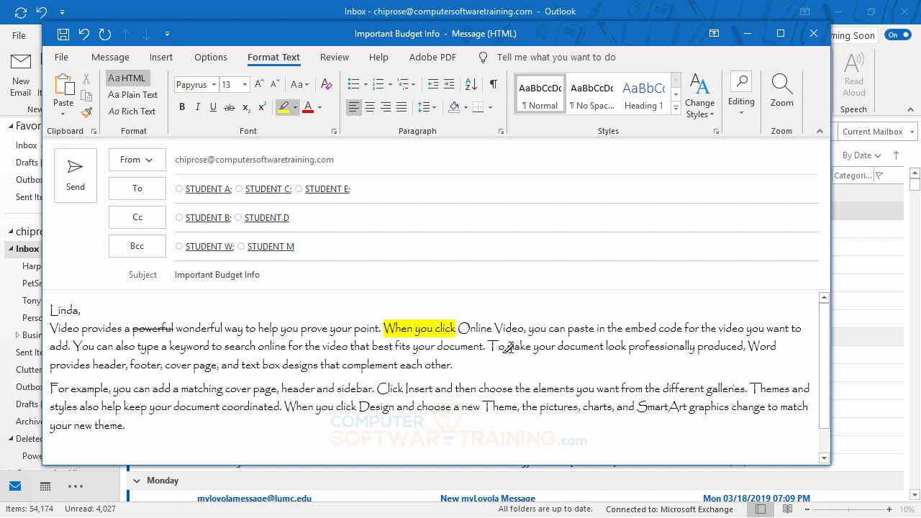
{"action": "left_click_drag", "start_coordinate": [508, 348], "coordinate": [604, 348]}
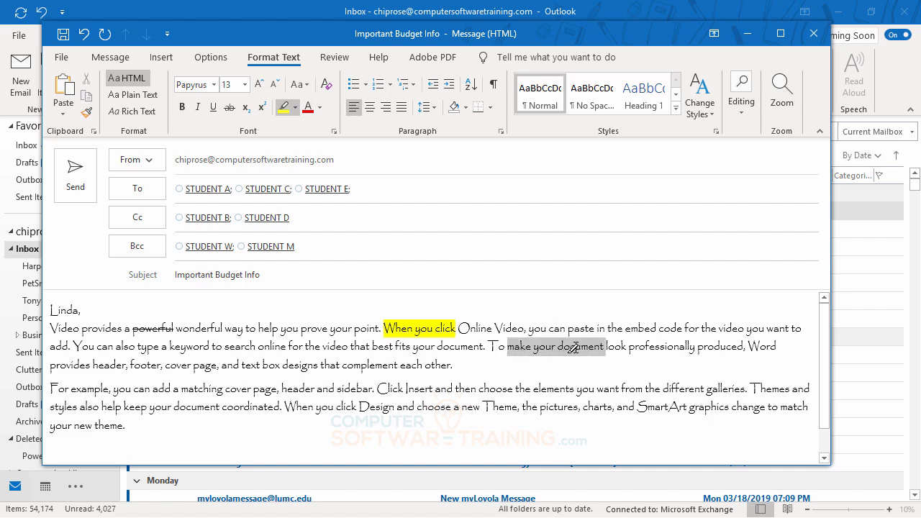
{"action": "left_click_drag", "start_coordinate": [170, 347], "coordinate": [397, 365]}
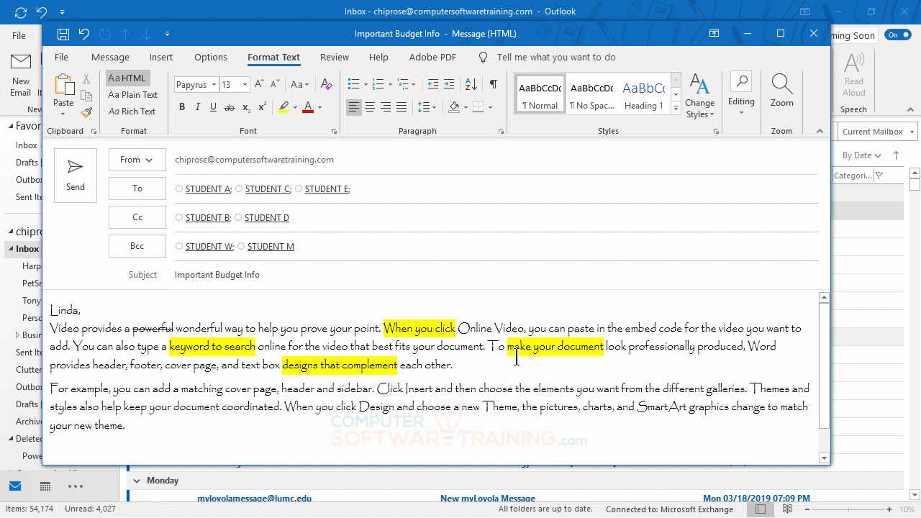
Step: Remove the highlighting from "make your document" in the first paragraph
{"action": "left_click_drag", "start_coordinate": [506, 347], "coordinate": [605, 348]}
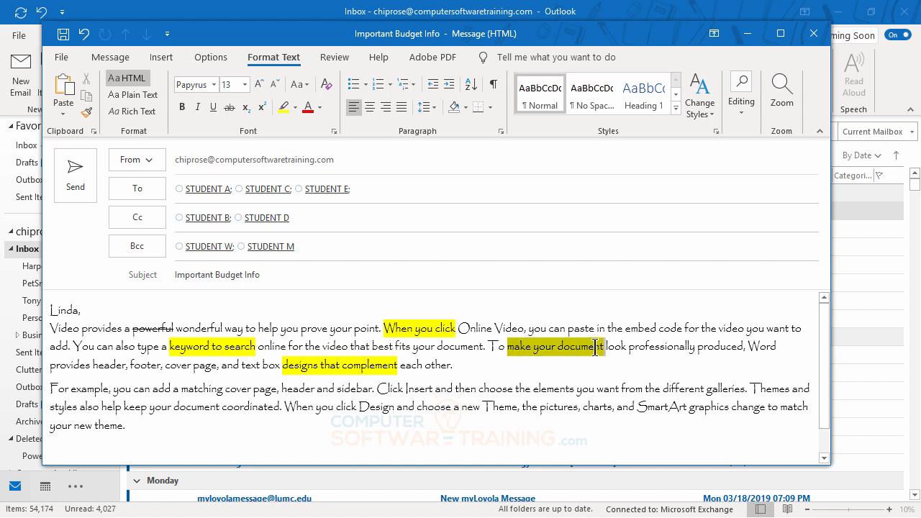
{"action": "left_click", "coordinate": [294, 108]}
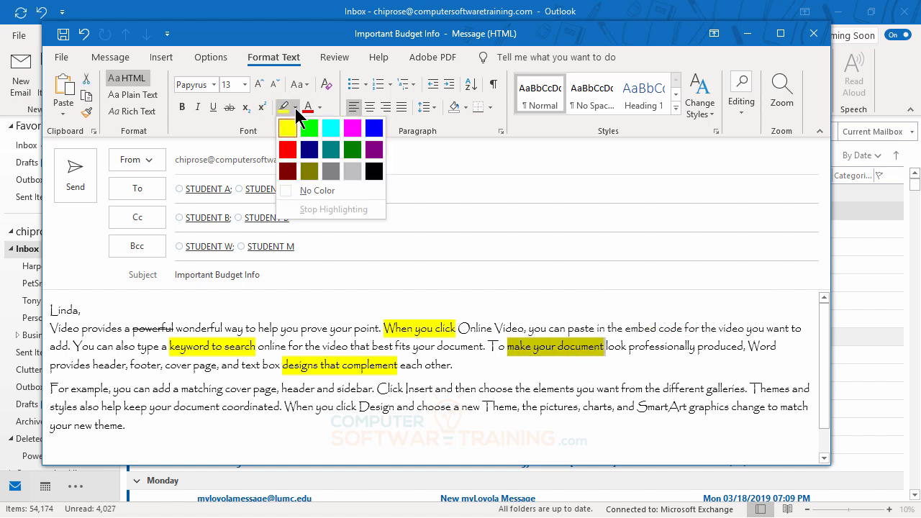
{"action": "left_click", "coordinate": [317, 191]}
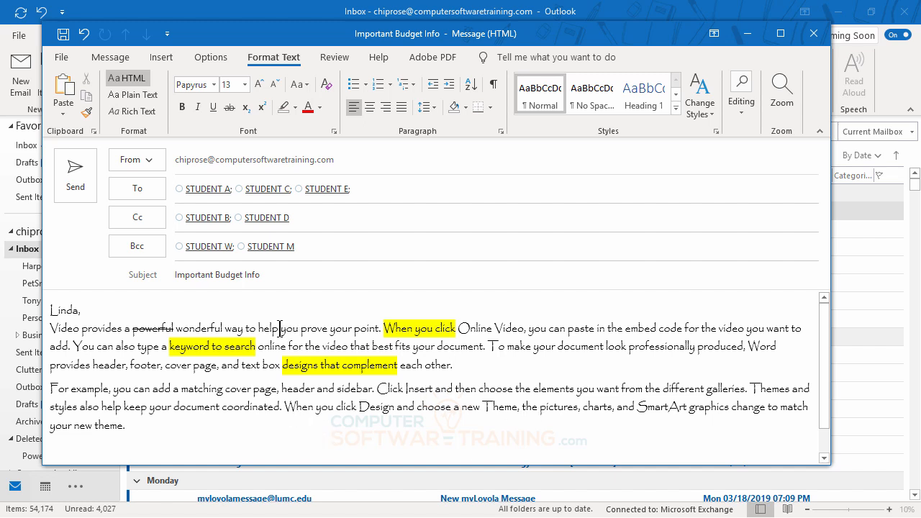
Step: Format "you prove your" in the first sentence with a dark green font color, bold and underline
{"action": "left_click_drag", "start_coordinate": [280, 328], "coordinate": [353, 329]}
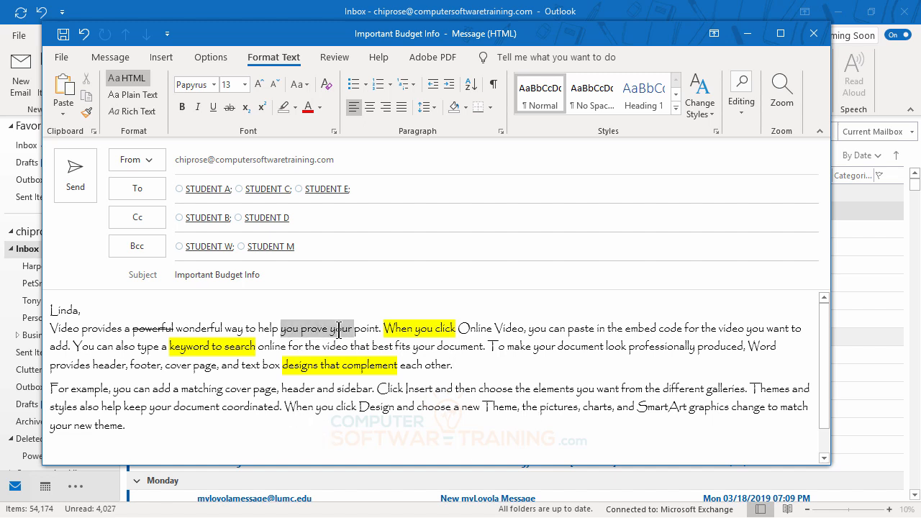
{"action": "left_click", "coordinate": [320, 107]}
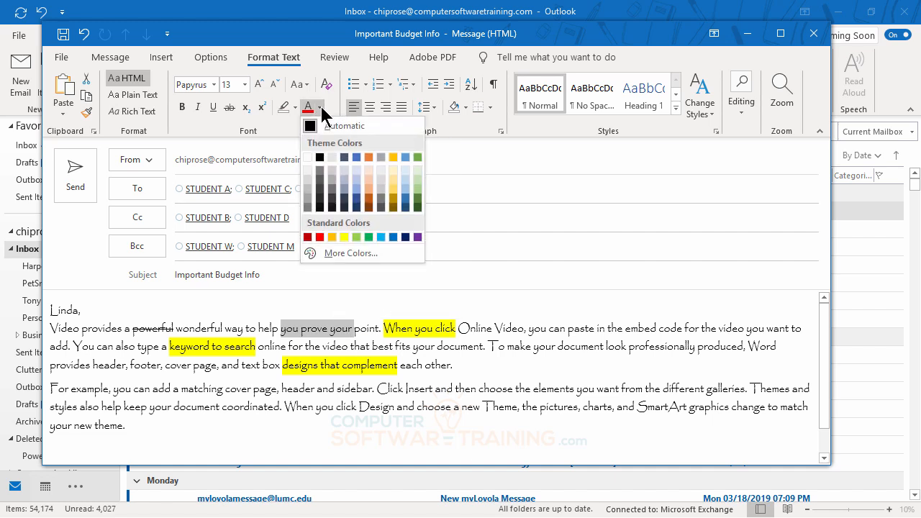
{"action": "left_click", "coordinate": [418, 198]}
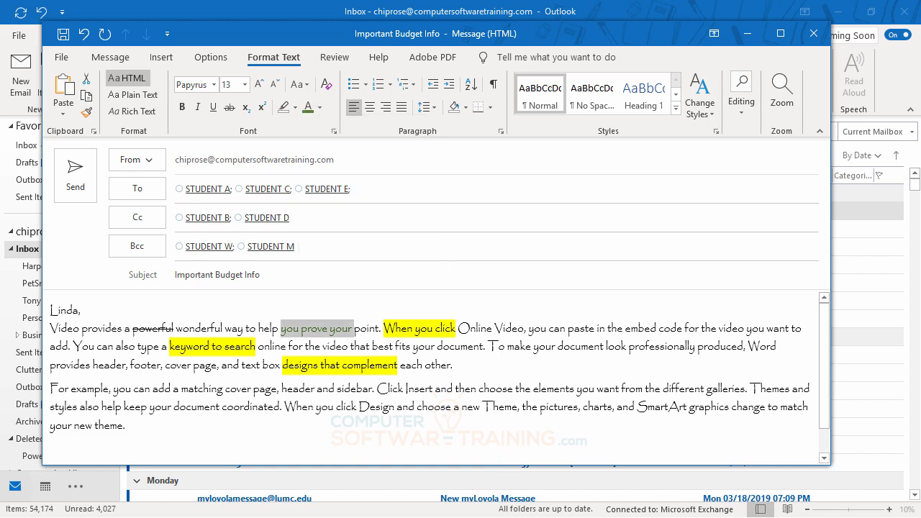
{"action": "left_click", "coordinate": [182, 106]}
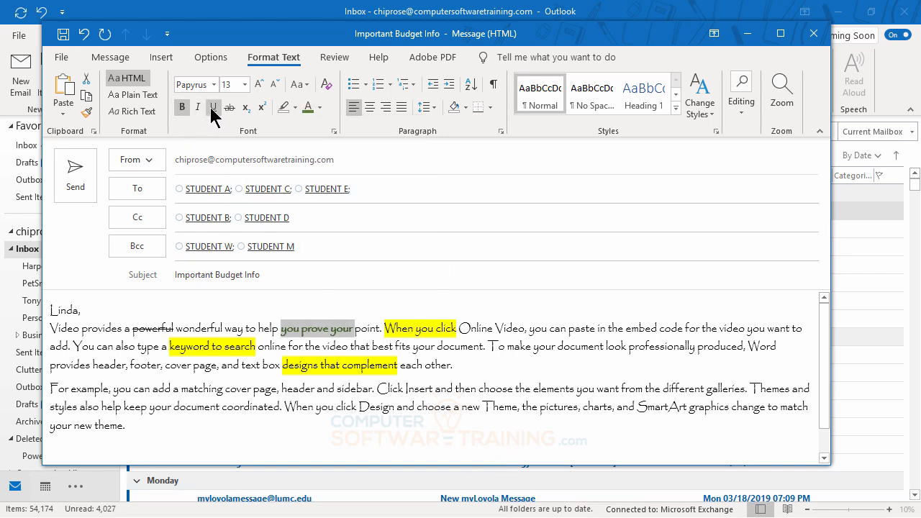
{"action": "left_click", "coordinate": [212, 108]}
Step: Add a paragraph below the first one, from "Themes and styles also help keep your document coordinated." to "and then click the plus sign."
{"action": "left_click", "coordinate": [506, 371]}
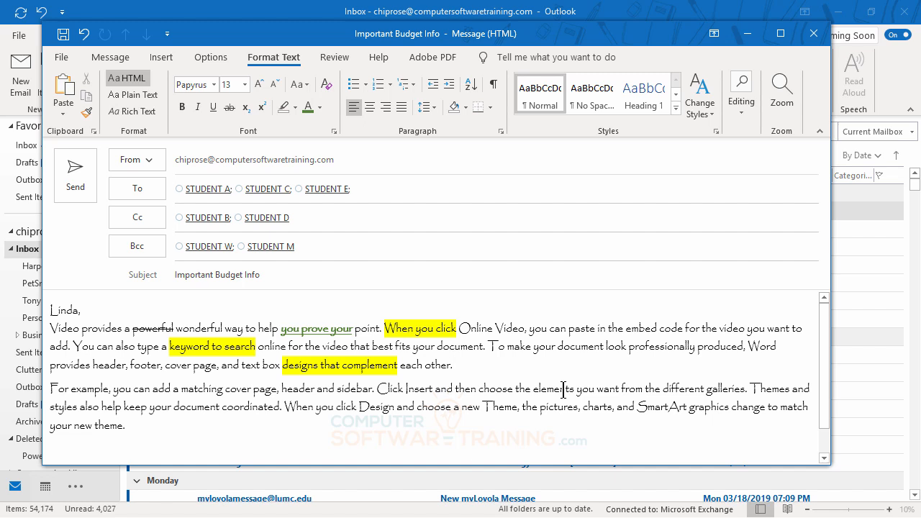
{"action": "key", "text": "Return"}
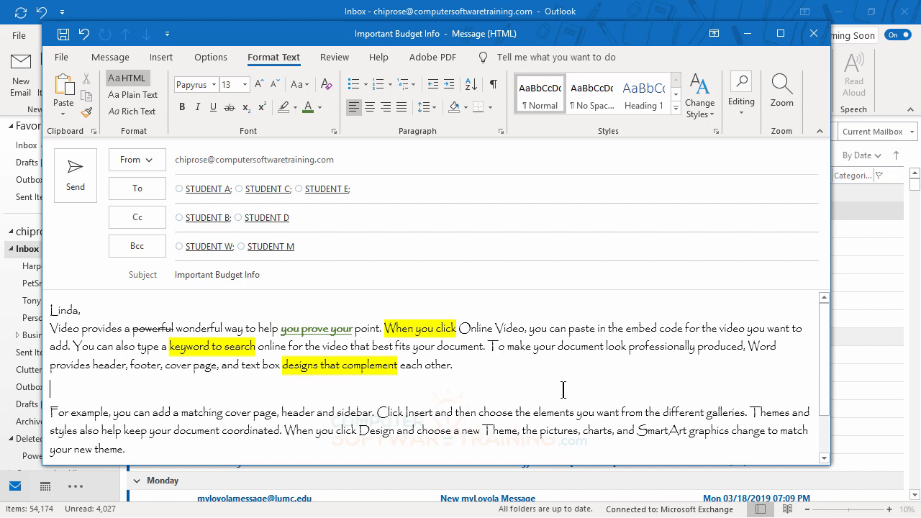
{"action": "key", "text": "ctrl+z"}
{"action": "type", "text": "Themes and styles also help keep your document coordinated. When you click Design and choose a new Theme, the pictures, charts, and SmartArt graphics change to match your new theme. When you apply styles, your headings change to match the new theme. Save time in Word with new buttons that show up where you need them. To change the way a picture fits in your document, click it and a button for layout options appears next to it. When you work on a table, click where you want to add a row or a column, and then click the plus sign."}
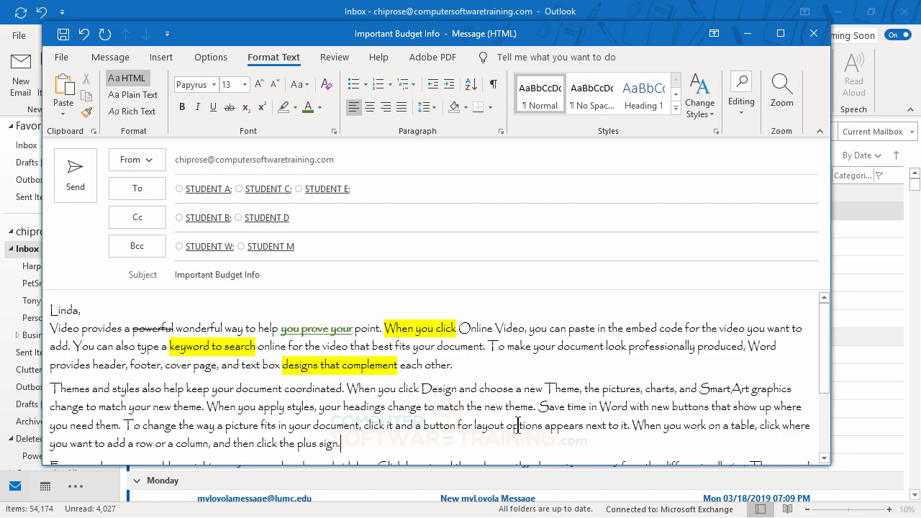
{"action": "scroll", "coordinate": [512, 406], "scroll_direction": "down", "scroll_amount": 1}
{"action": "scroll", "coordinate": [511, 407], "scroll_direction": "up", "scroll_amount": 1}
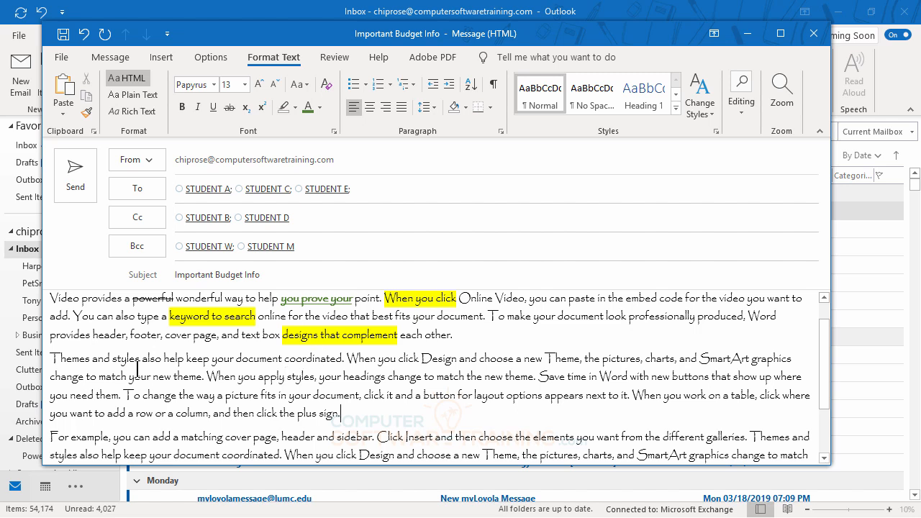
Step: Indent the new "Themes and styles" paragraph by 0.4" on both the left and the right
{"action": "left_click", "coordinate": [65, 362]}
{"action": "left_click", "coordinate": [501, 132]}
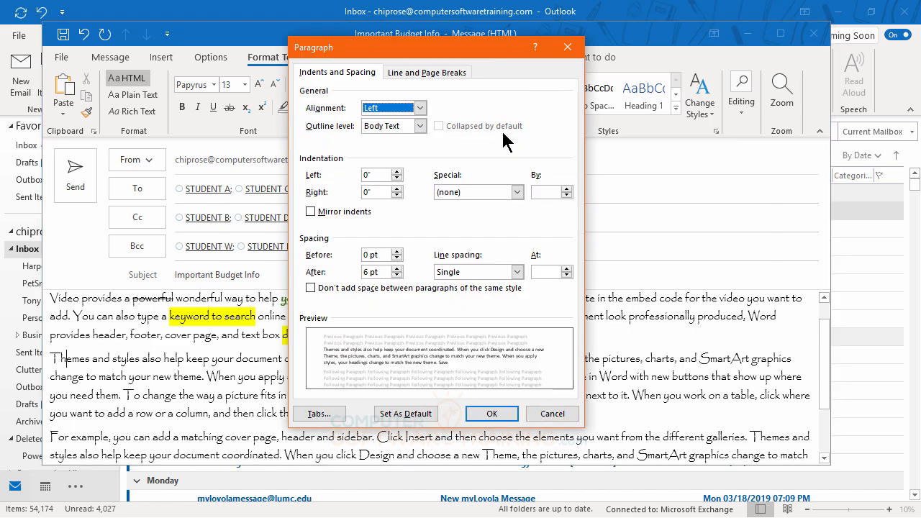
{"action": "left_click", "coordinate": [397, 174]}
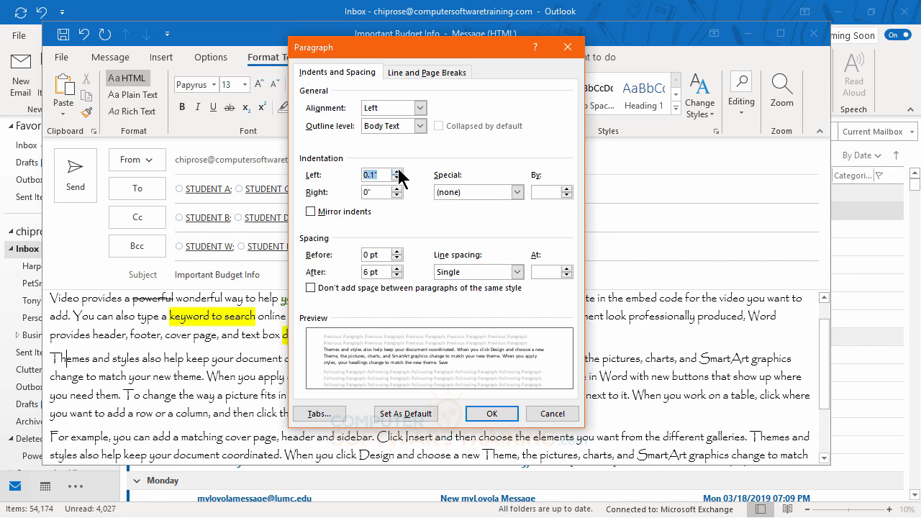
{"action": "left_click", "coordinate": [397, 173]}
{"action": "left_click", "coordinate": [397, 173]}
{"action": "left_click", "coordinate": [397, 173]}
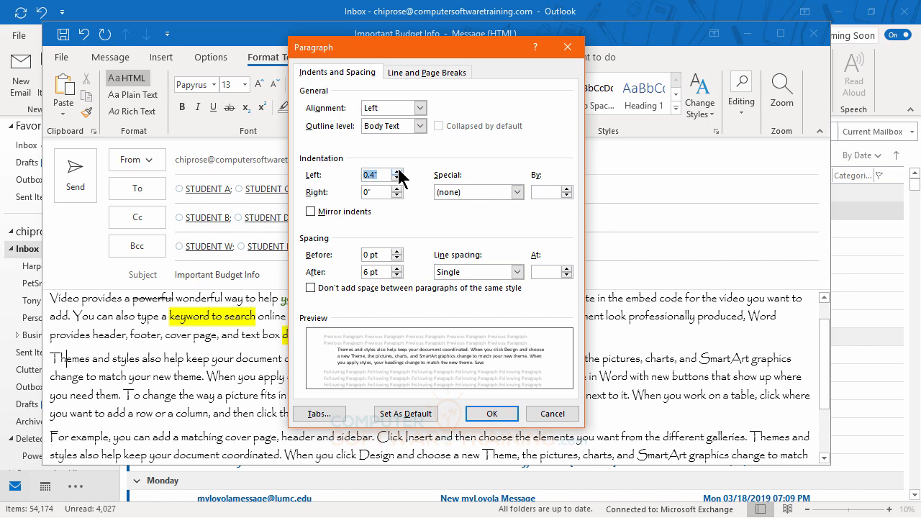
{"action": "left_click", "coordinate": [397, 188]}
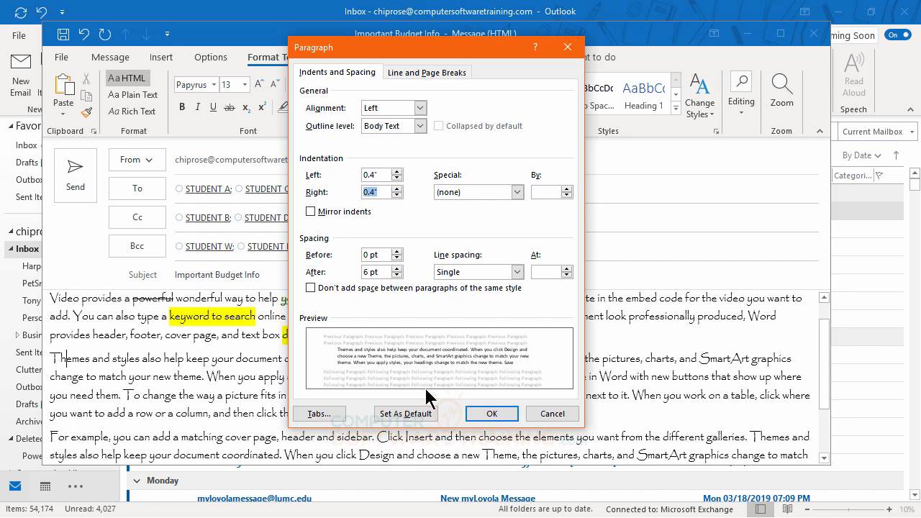
{"action": "left_click", "coordinate": [488, 415]}
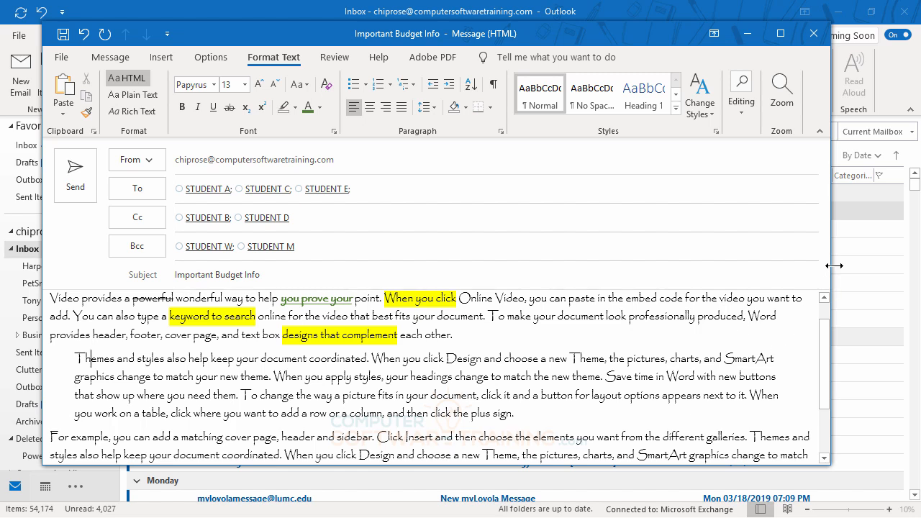
{"action": "left_click_drag", "start_coordinate": [834, 266], "coordinate": [746, 271]}
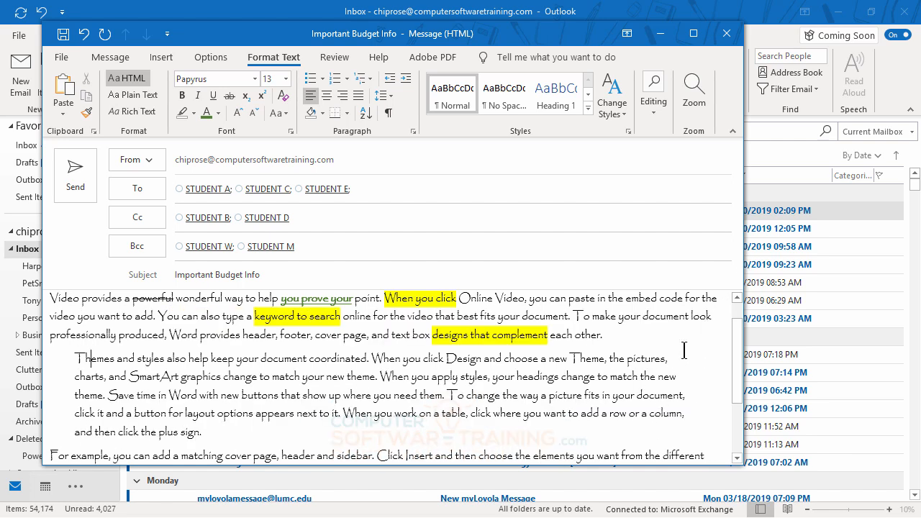
{"action": "left_click_drag", "start_coordinate": [743, 319], "coordinate": [818, 318]}
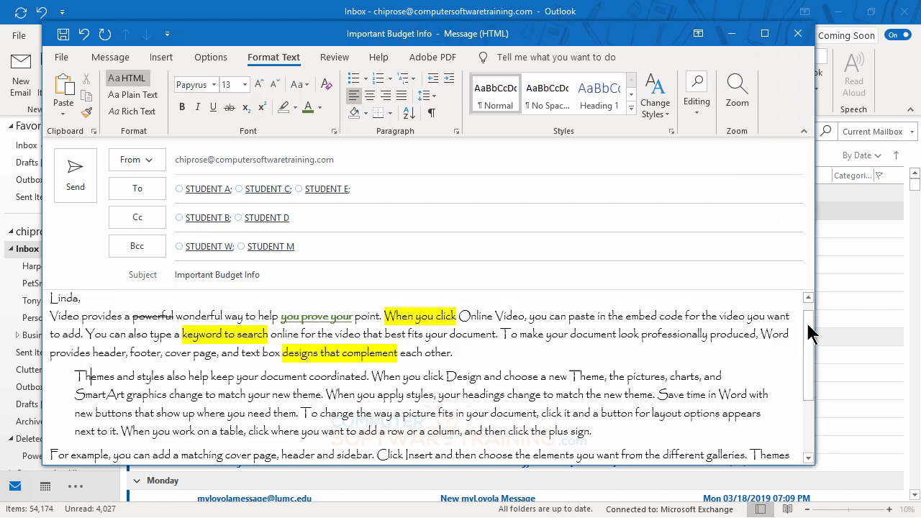
Step: Justify all the text in the message body
{"action": "left_click", "coordinate": [112, 321]}
{"action": "key", "text": "ctrl+a"}
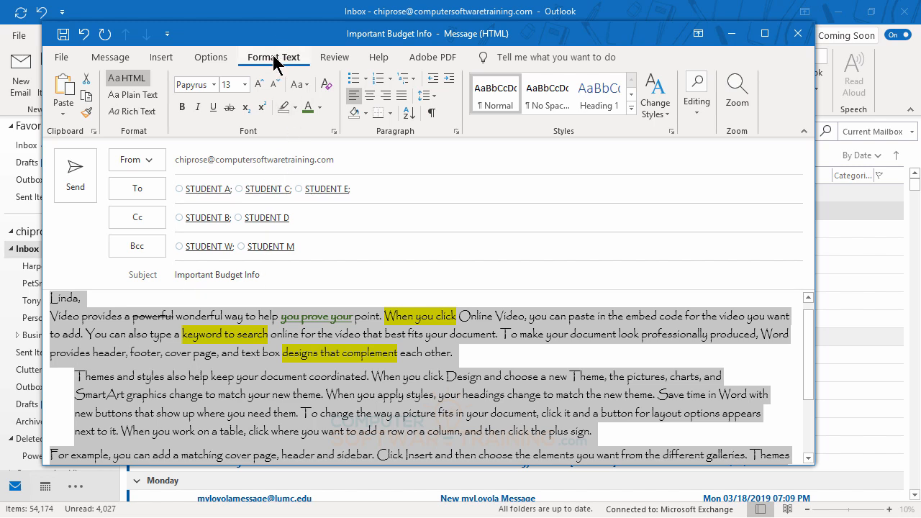
{"action": "left_click", "coordinate": [404, 103]}
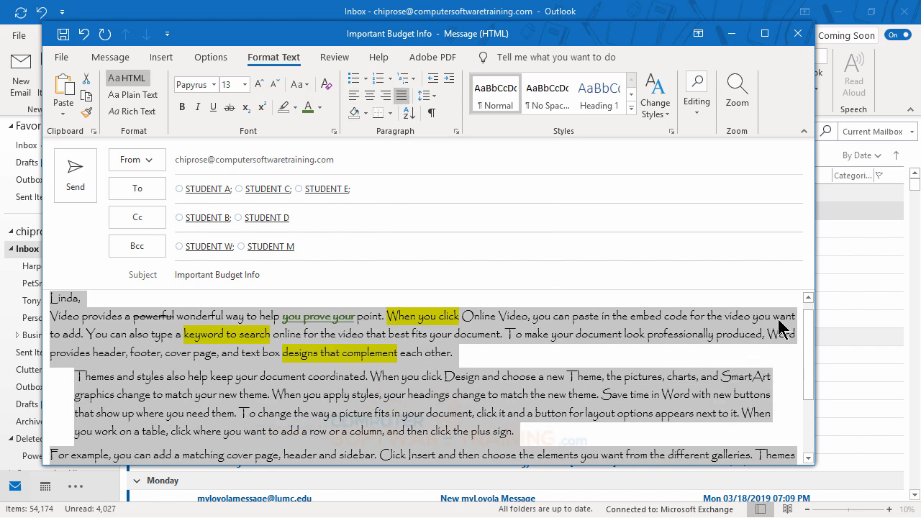
{"action": "left_click", "coordinate": [480, 360]}
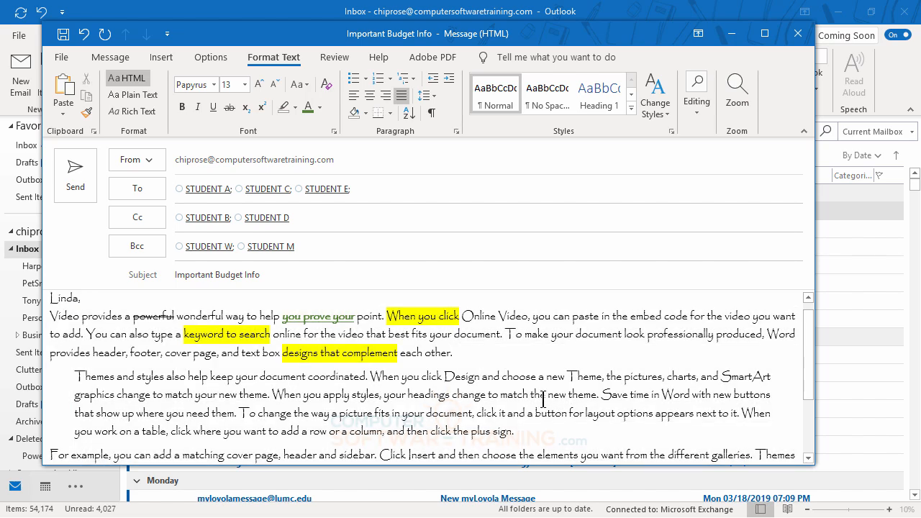
{"action": "scroll", "coordinate": [543, 400], "scroll_direction": "down", "scroll_amount": 3}
{"action": "scroll", "coordinate": [542, 398], "scroll_direction": "up", "scroll_amount": 4}
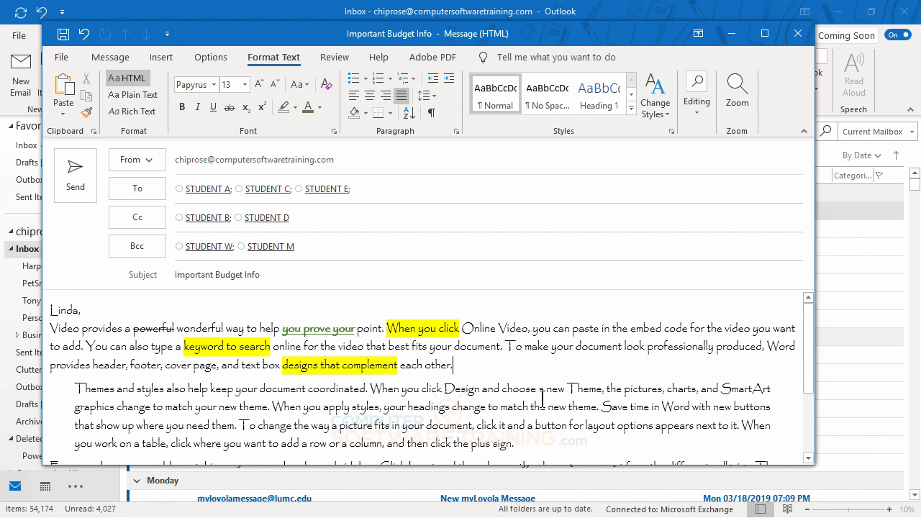
Step: Insert a horizontal line below the first paragraph and remove the extra space above the line
{"action": "left_click", "coordinate": [163, 59]}
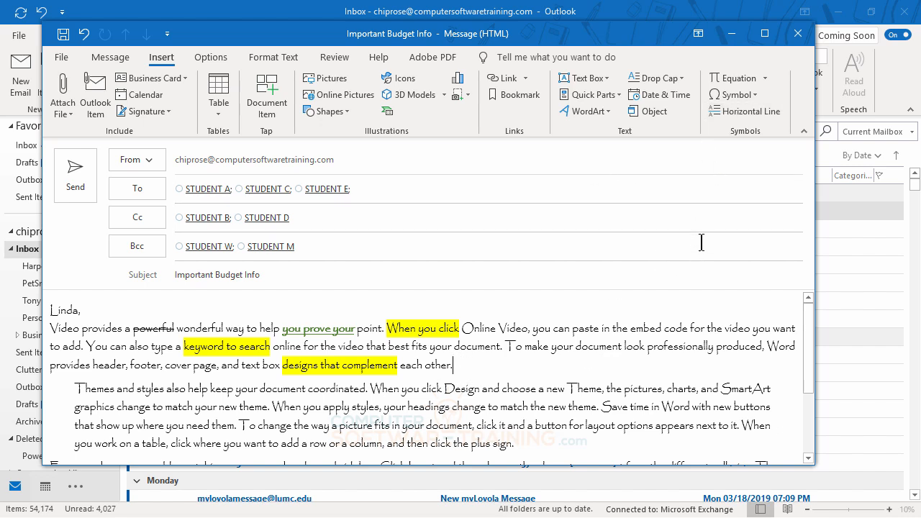
{"action": "left_click", "coordinate": [736, 113]}
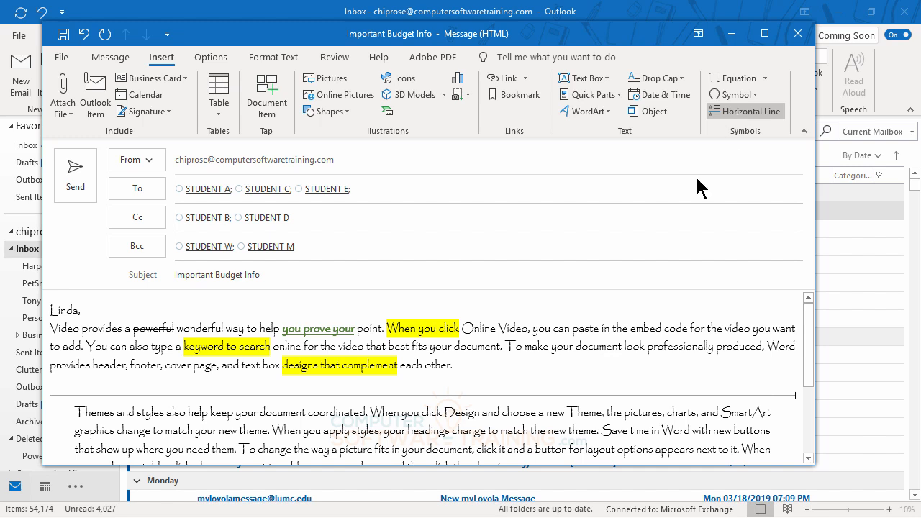
{"action": "left_click", "coordinate": [425, 394]}
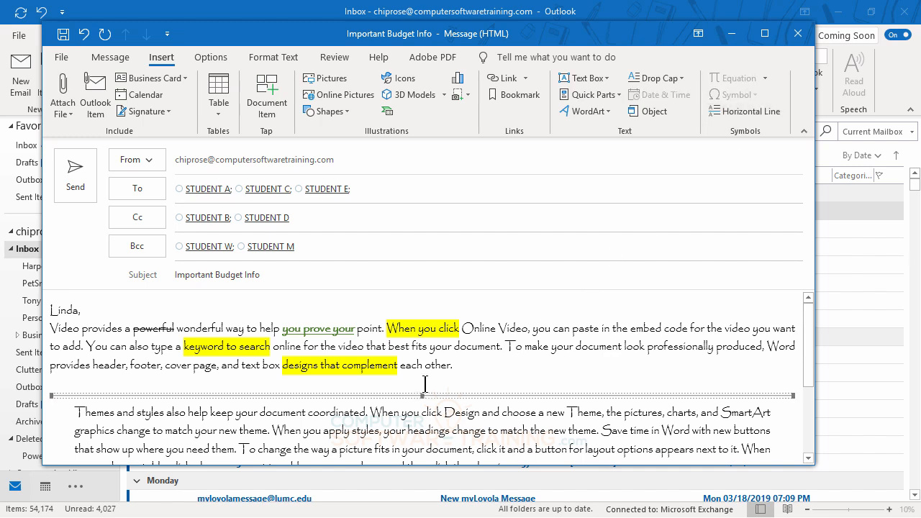
{"action": "left_click", "coordinate": [401, 378]}
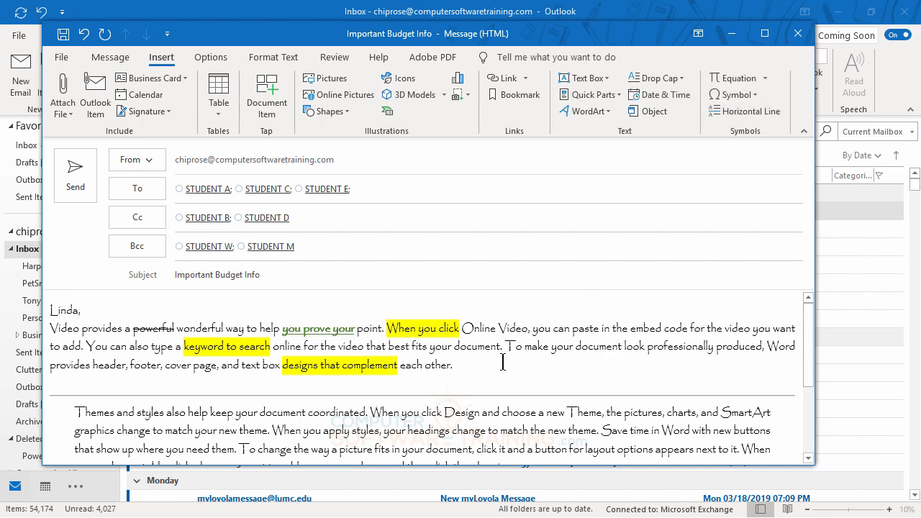
{"action": "key", "text": "Delete"}
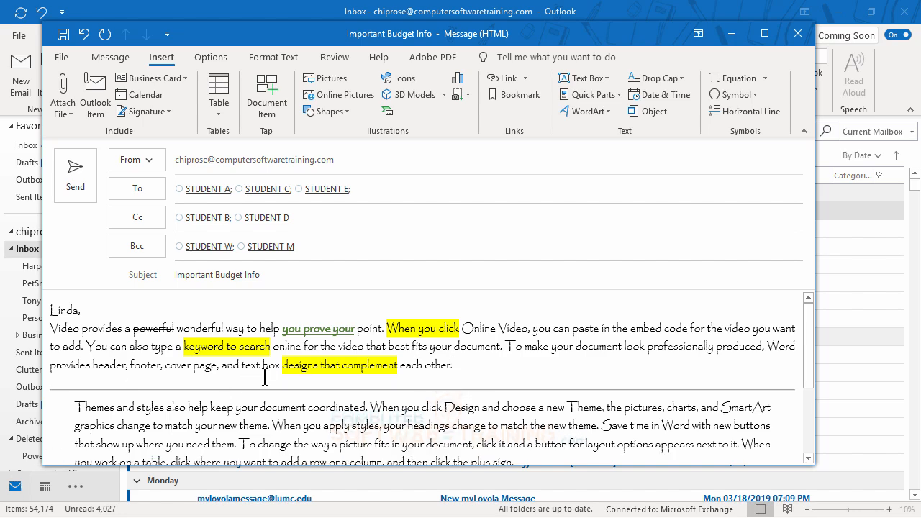
Step: Insert a horizontal line below the indented paragraph and remove the extra space above that line
{"action": "scroll", "coordinate": [266, 373], "scroll_direction": "down", "scroll_amount": 3}
{"action": "scroll", "coordinate": [270, 372], "scroll_direction": "down", "scroll_amount": 1}
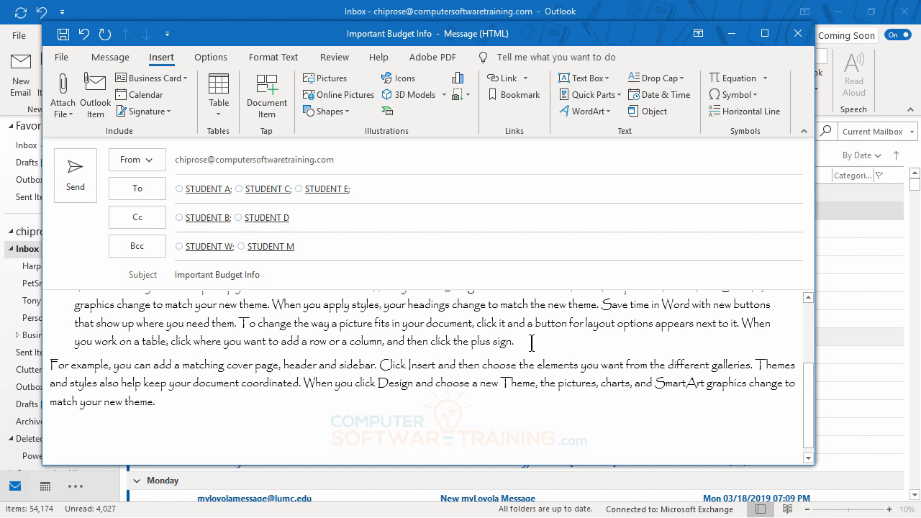
{"action": "left_click", "coordinate": [735, 116]}
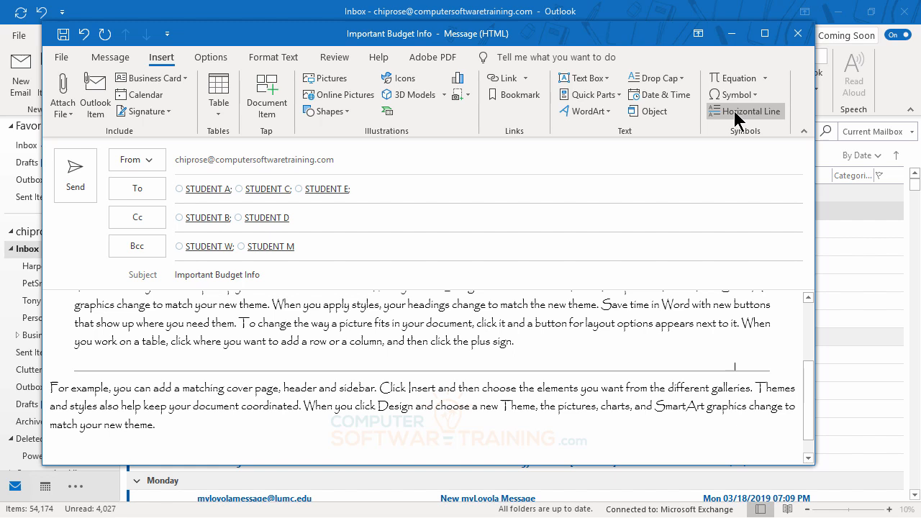
{"action": "left_click", "coordinate": [425, 368]}
{"action": "left_click", "coordinate": [542, 341]}
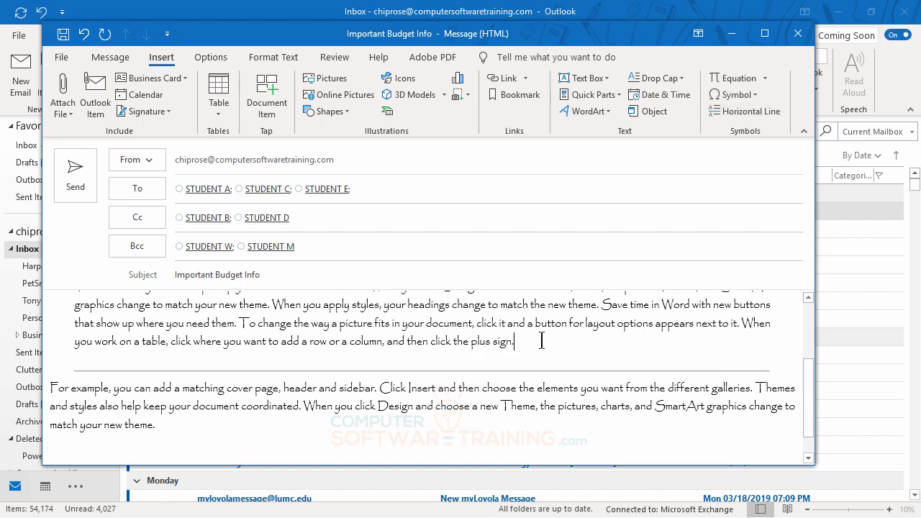
{"action": "key", "text": "Delete"}
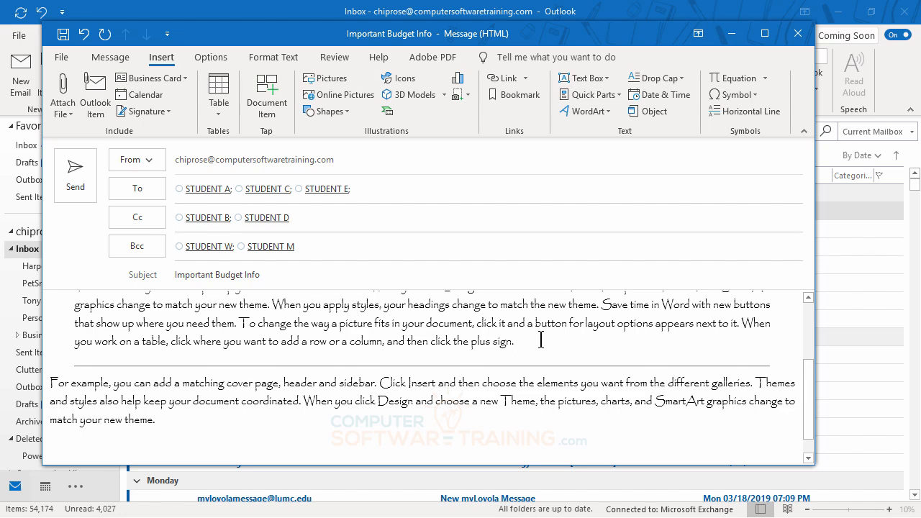
Step: Format the indented "Themes and styles" paragraph as italic, 12 pt, dark gray text
{"action": "scroll", "coordinate": [516, 370], "scroll_direction": "up", "scroll_amount": 3}
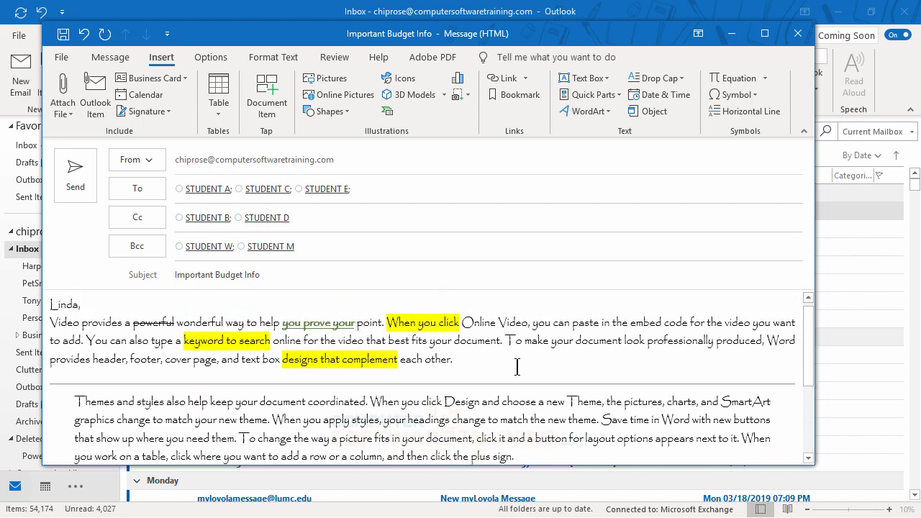
{"action": "scroll", "coordinate": [516, 370], "scroll_direction": "down", "scroll_amount": 1}
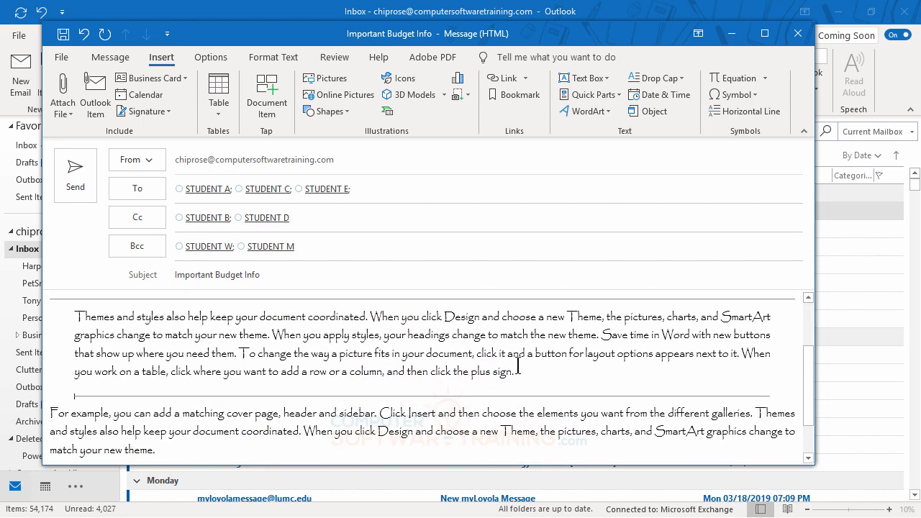
{"action": "scroll", "coordinate": [331, 408], "scroll_direction": "up", "scroll_amount": 1}
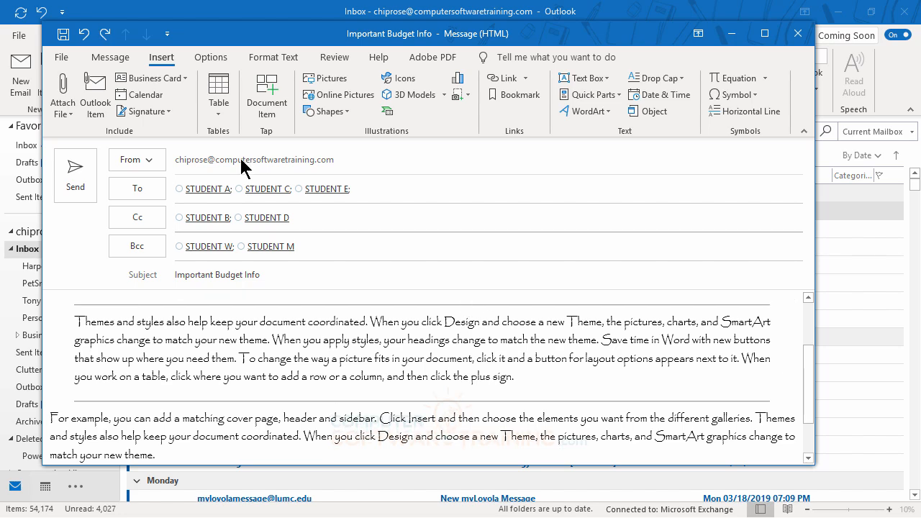
{"action": "left_click", "coordinate": [286, 60]}
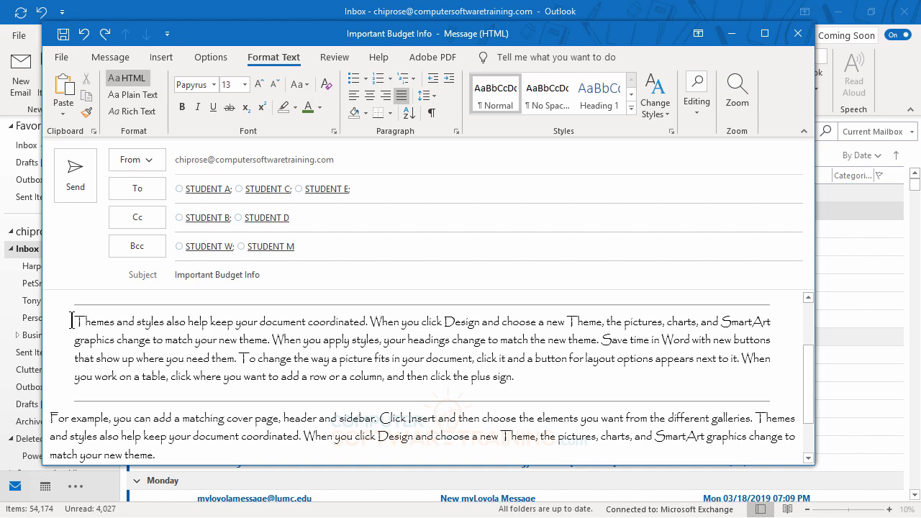
{"action": "left_click_drag", "start_coordinate": [74, 321], "coordinate": [516, 369]}
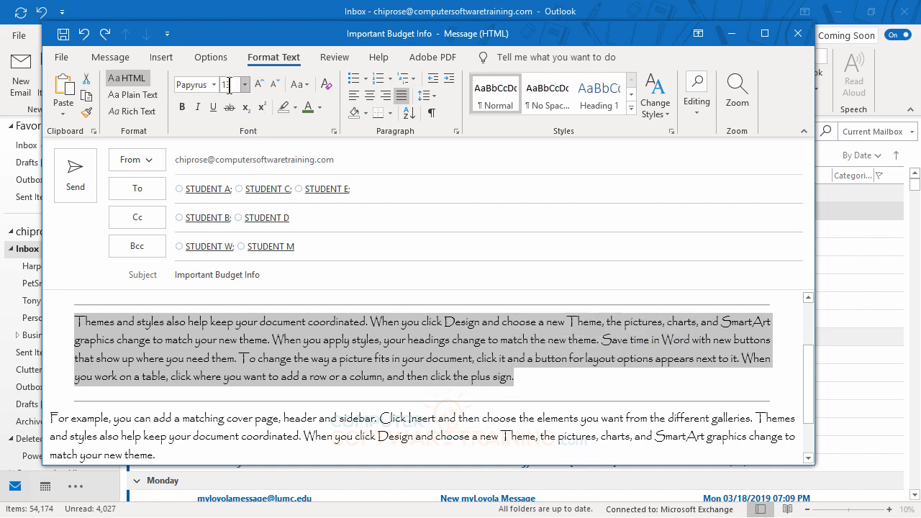
{"action": "left_click", "coordinate": [198, 108]}
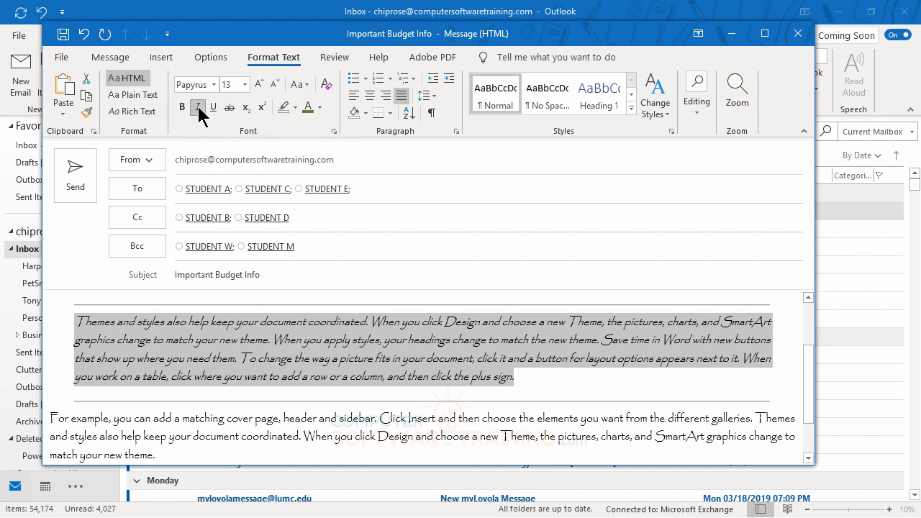
{"action": "left_click", "coordinate": [276, 88]}
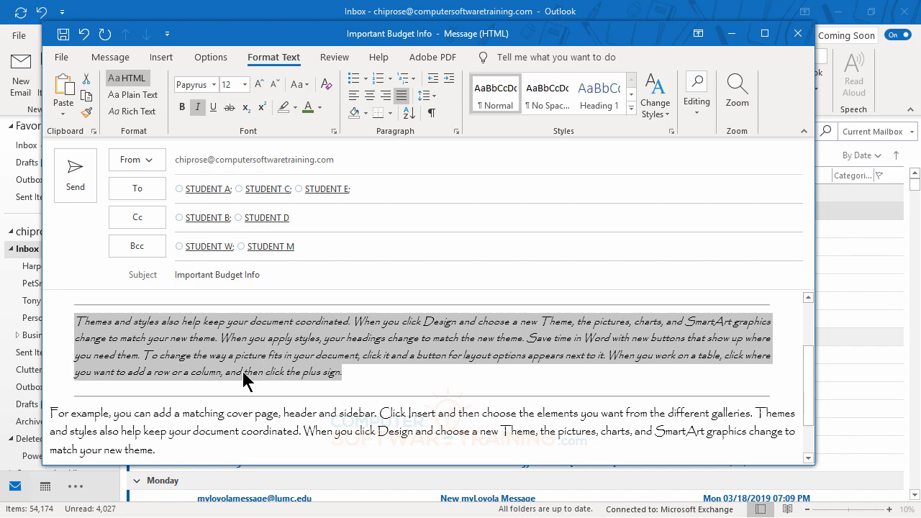
{"action": "left_click", "coordinate": [319, 108]}
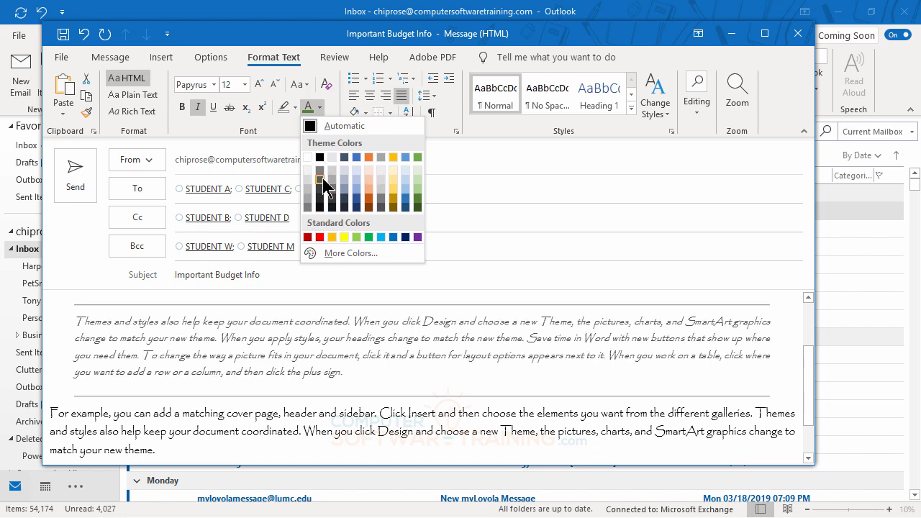
{"action": "left_click", "coordinate": [320, 181]}
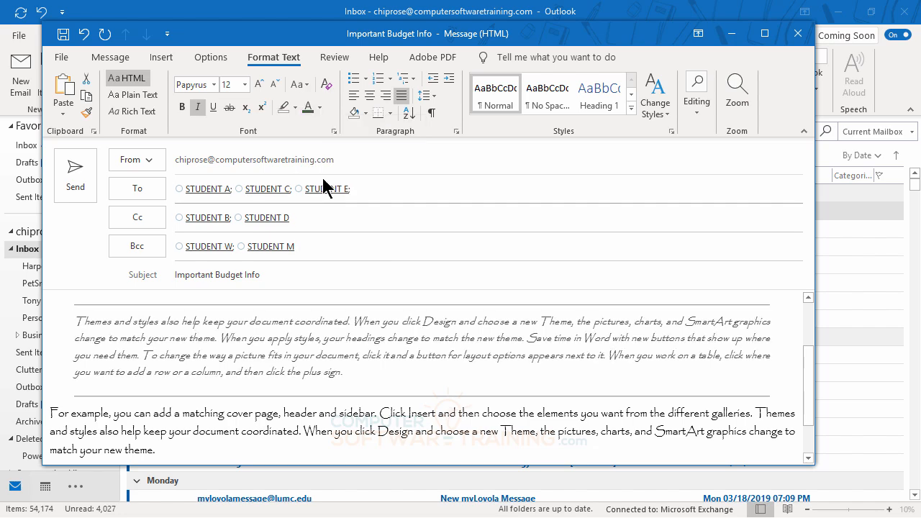
{"action": "left_click", "coordinate": [404, 370]}
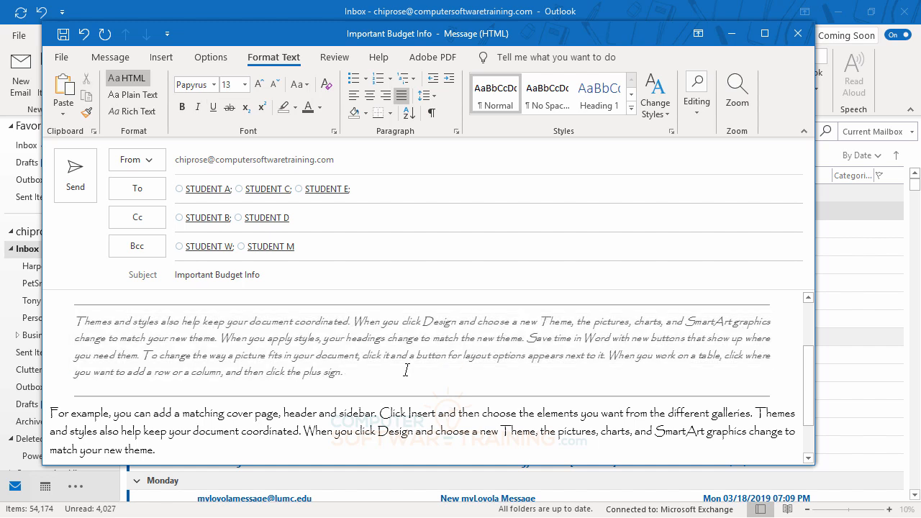
{"action": "left_click", "coordinate": [351, 361]}
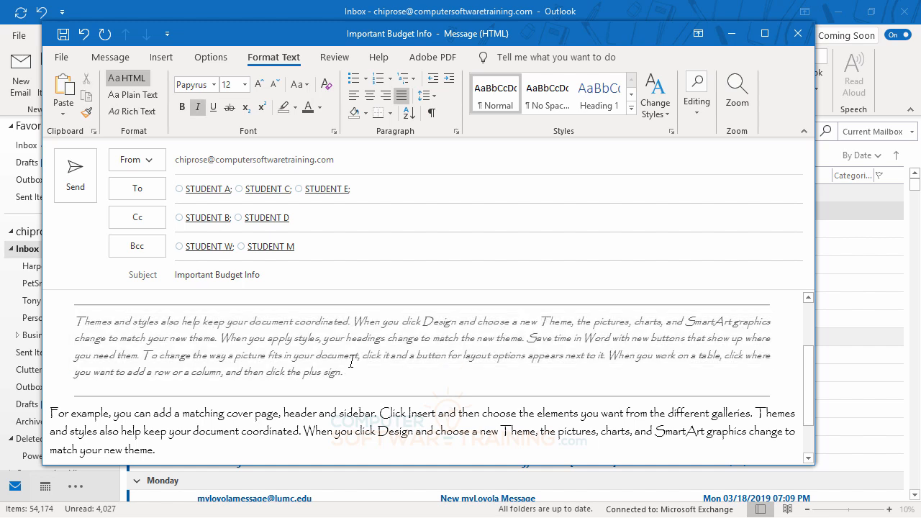
Step: Set the line spacing of the indented "Themes and styles" paragraph to .85
{"action": "left_click", "coordinate": [321, 321]}
{"action": "left_click", "coordinate": [456, 131]}
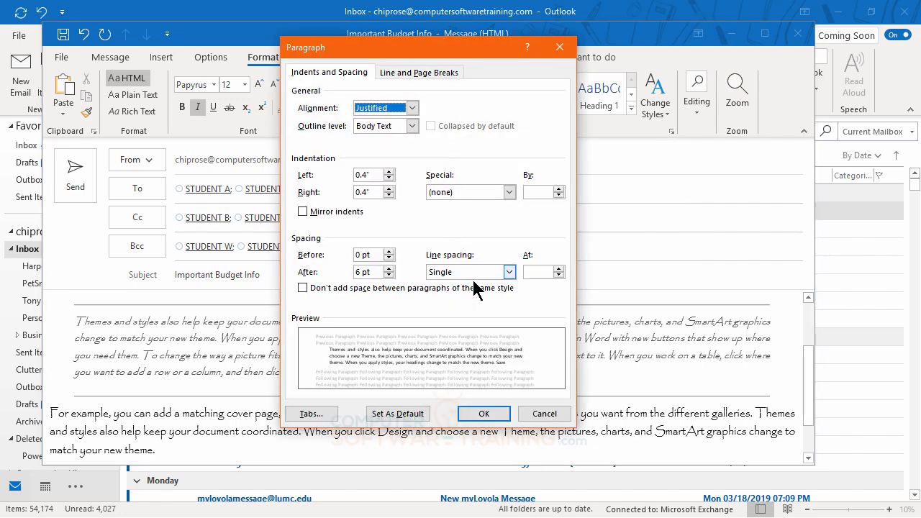
{"action": "left_click", "coordinate": [532, 272]}
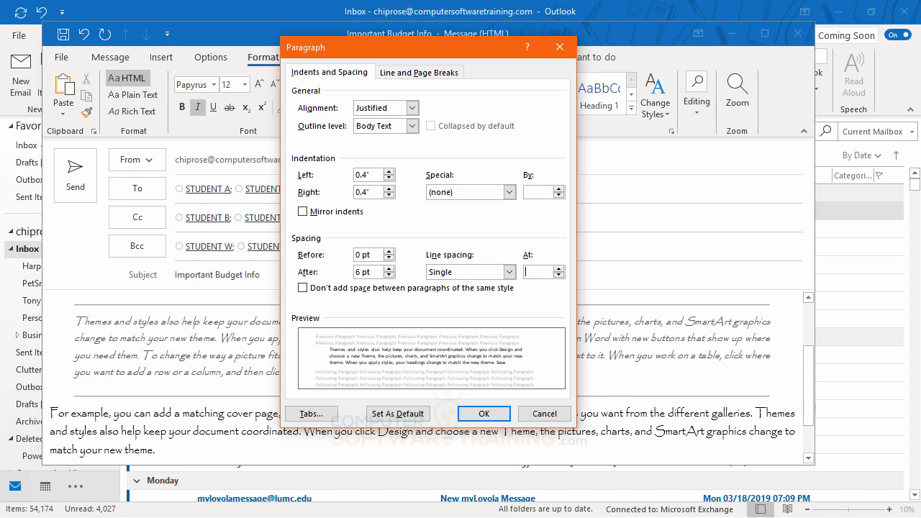
{"action": "type", "text": ".85"}
{"action": "left_click", "coordinate": [485, 414]}
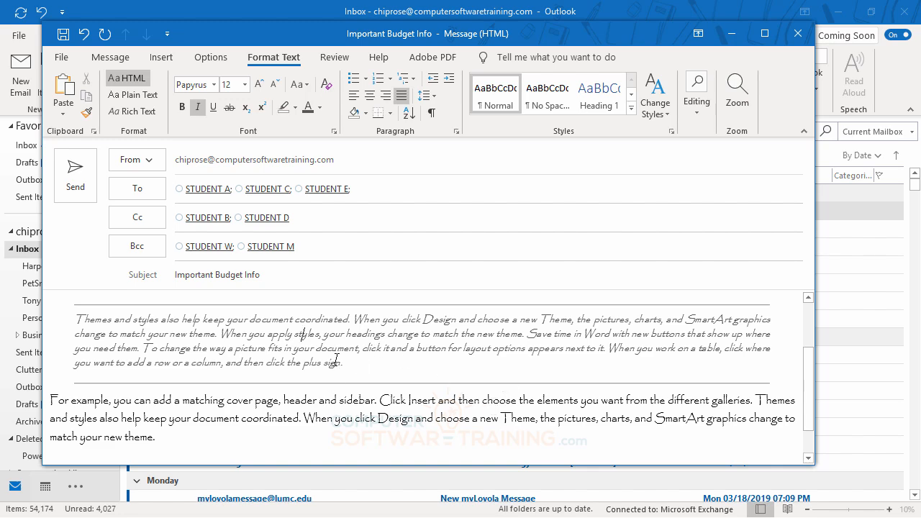
Step: Start a bulleted list with square bullets on a new line below the last paragraph of the message
{"action": "scroll", "coordinate": [353, 386], "scroll_direction": "up", "scroll_amount": 3}
{"action": "scroll", "coordinate": [352, 387], "scroll_direction": "down", "scroll_amount": 3}
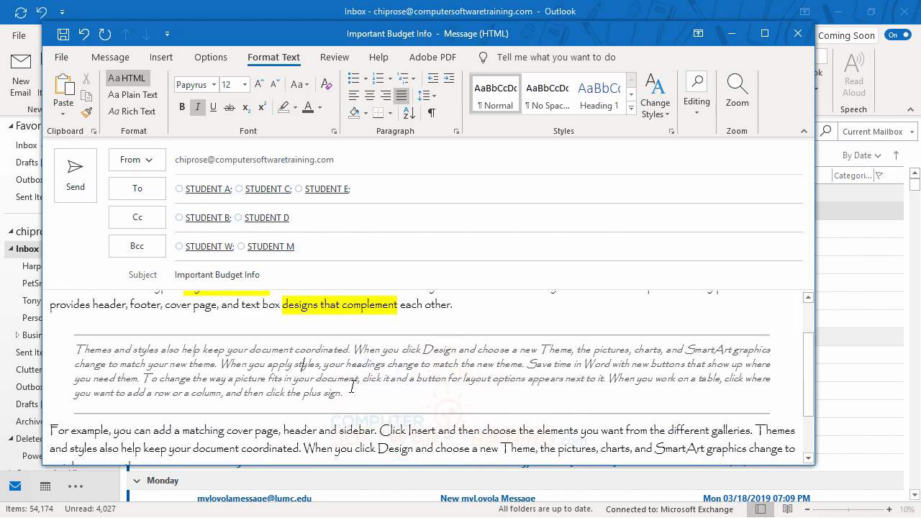
{"action": "scroll", "coordinate": [352, 387], "scroll_direction": "up", "scroll_amount": 3}
{"action": "scroll", "coordinate": [352, 387], "scroll_direction": "down", "scroll_amount": 3}
{"action": "scroll", "coordinate": [352, 387], "scroll_direction": "up", "scroll_amount": 3}
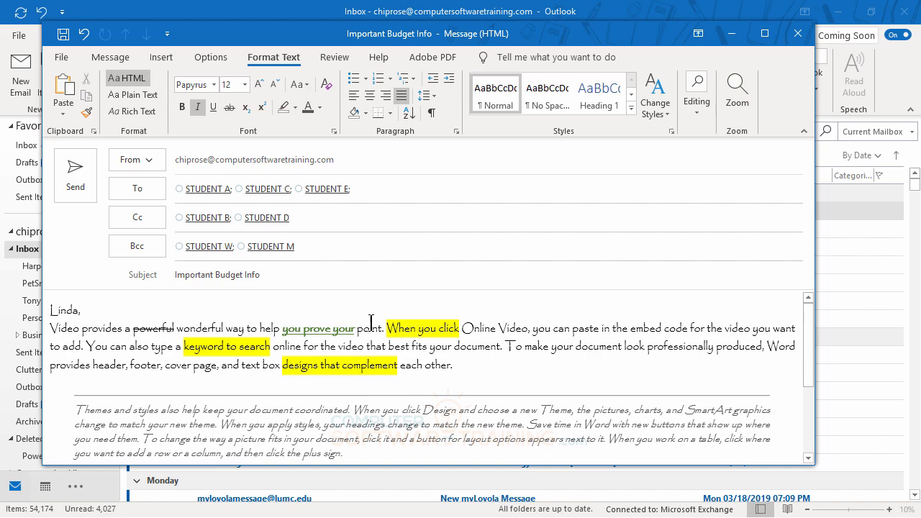
{"action": "scroll", "coordinate": [368, 324], "scroll_direction": "down", "scroll_amount": 3}
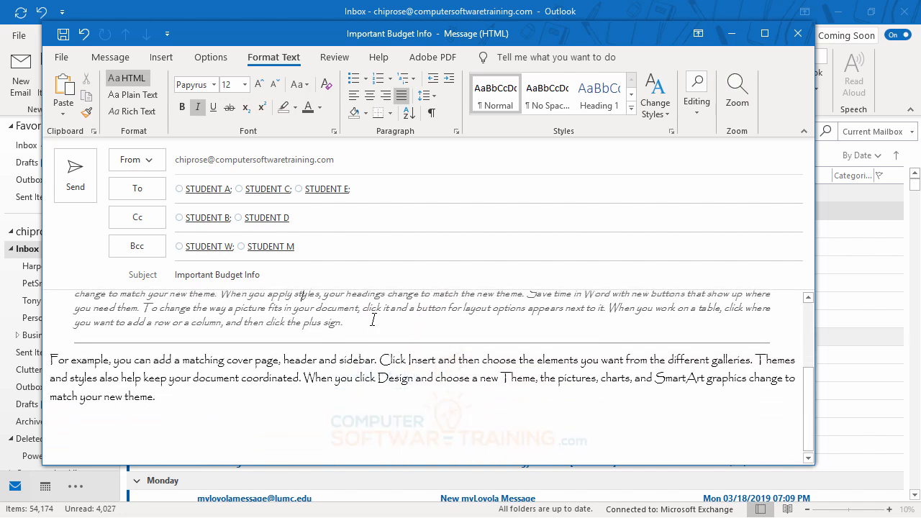
{"action": "left_click", "coordinate": [175, 396]}
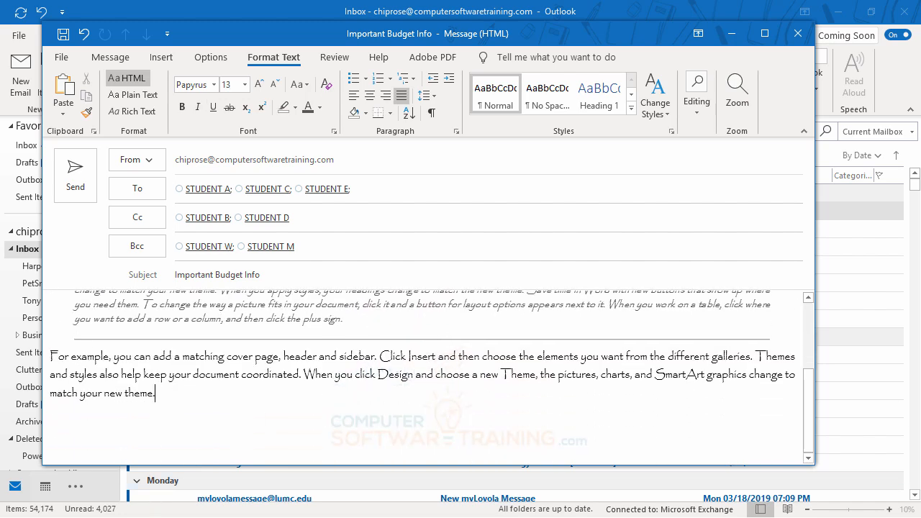
{"action": "key", "text": "Return"}
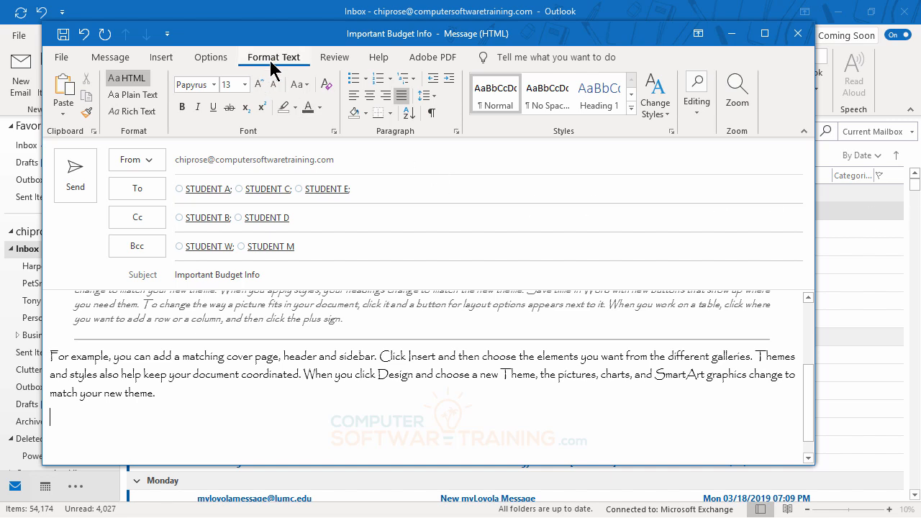
{"action": "left_click", "coordinate": [366, 81]}
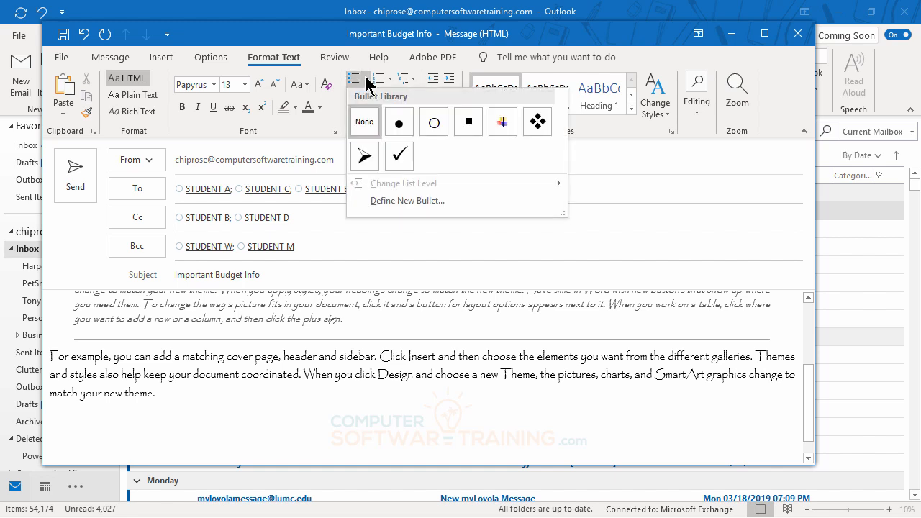
{"action": "left_click", "coordinate": [471, 126]}
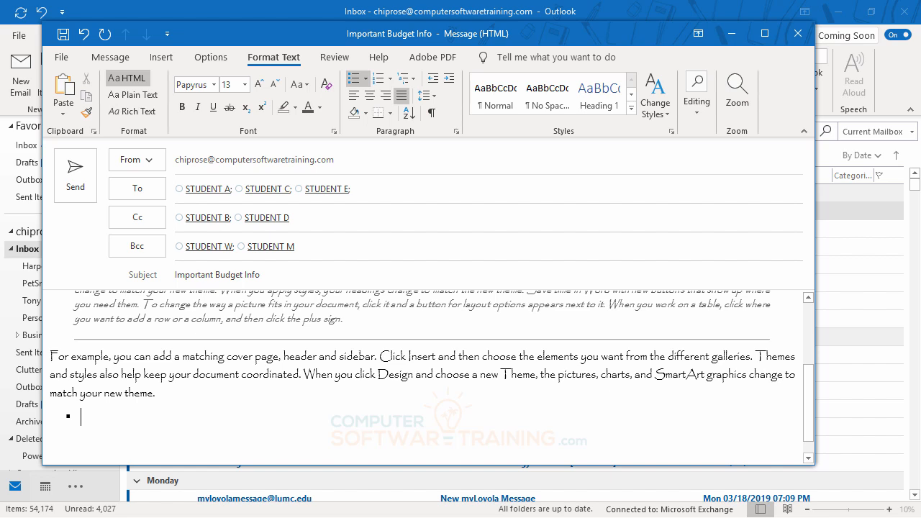
Step: Fill the bulleted list with "Jdshfdshf dshf dsfhsdhf kdsh kf hfdshkf hksd", "Dskfhkdshkfhd skfh dkshfkdsh kfdhskfh dks" and "Jhkdshkfhdskfh kdshkdhs kh dkshf k", and end the list
{"action": "type", "text": "Jdshfdshf dshf dsfhsdhf kdsh kf"}
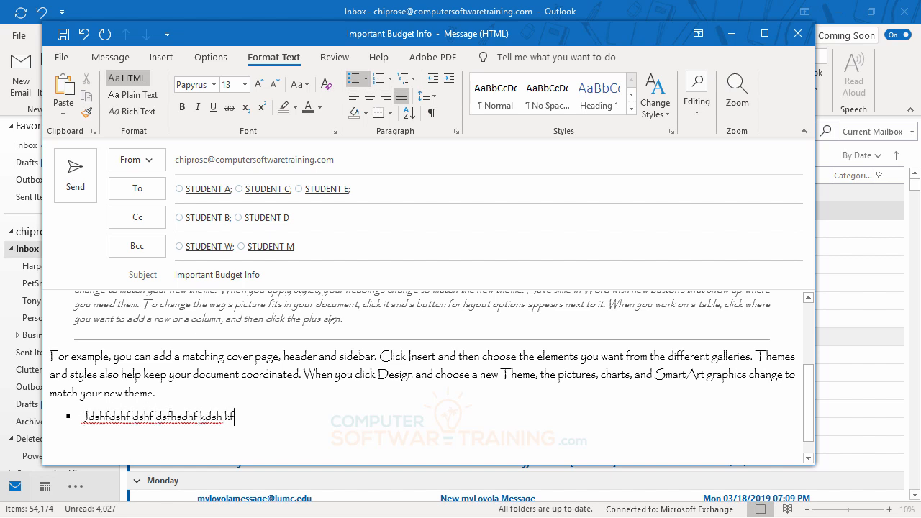
{"action": "type", "text": " hfdshkf hksd"}
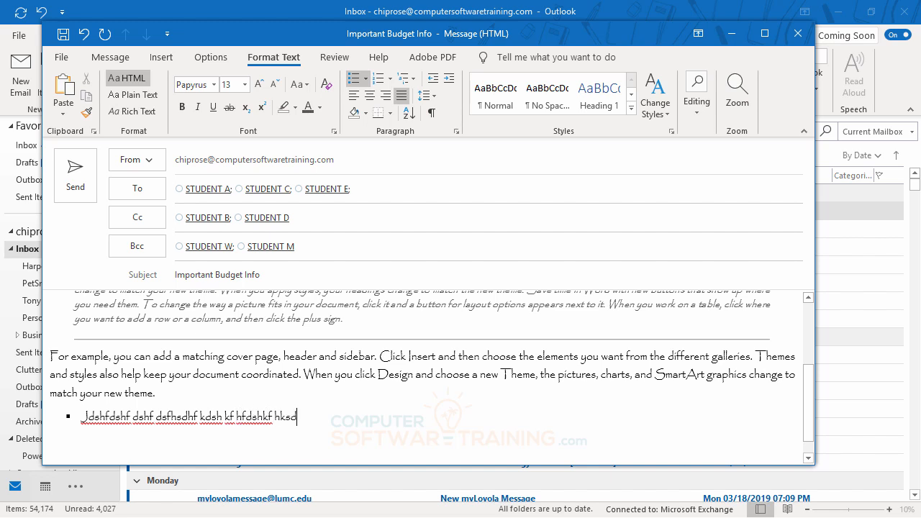
{"action": "key", "text": "Return"}
{"action": "type", "text": "Dskfhkdshkfhd skfh dkshfkdsh kfdhskfh dks"}
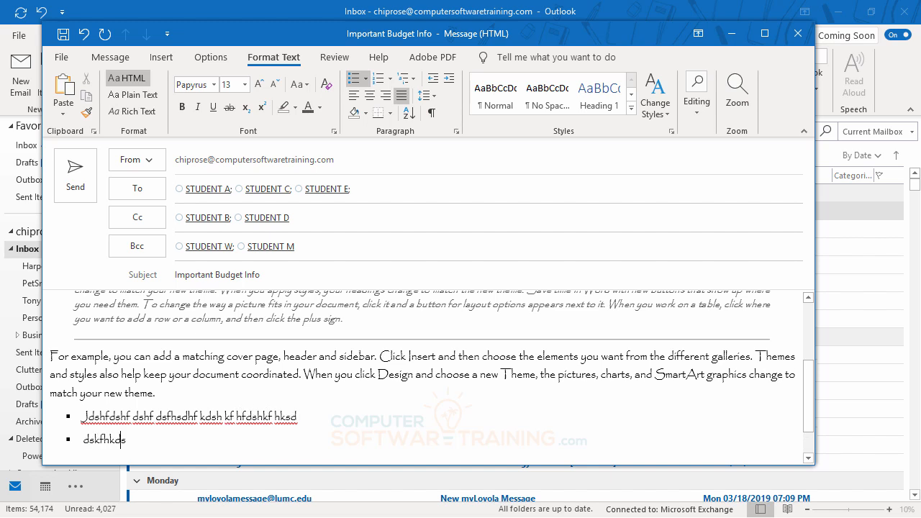
{"action": "key", "text": "Return"}
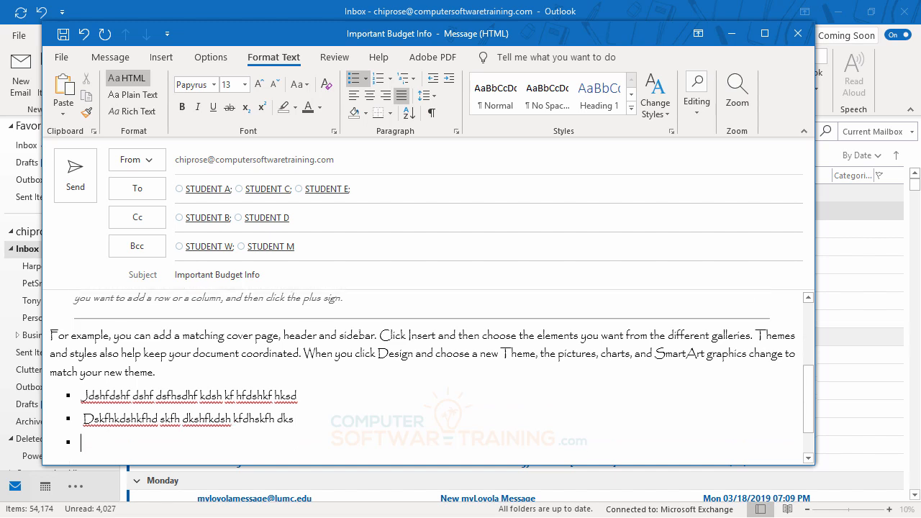
{"action": "type", "text": "Jhkdshkfhdskfh kdshkdhs kh dkshfk"}
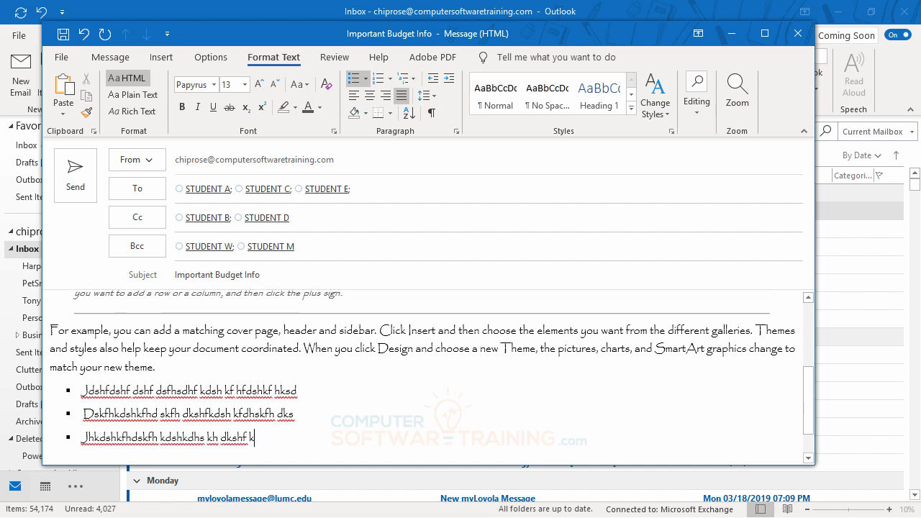
{"action": "key", "text": "Return"}
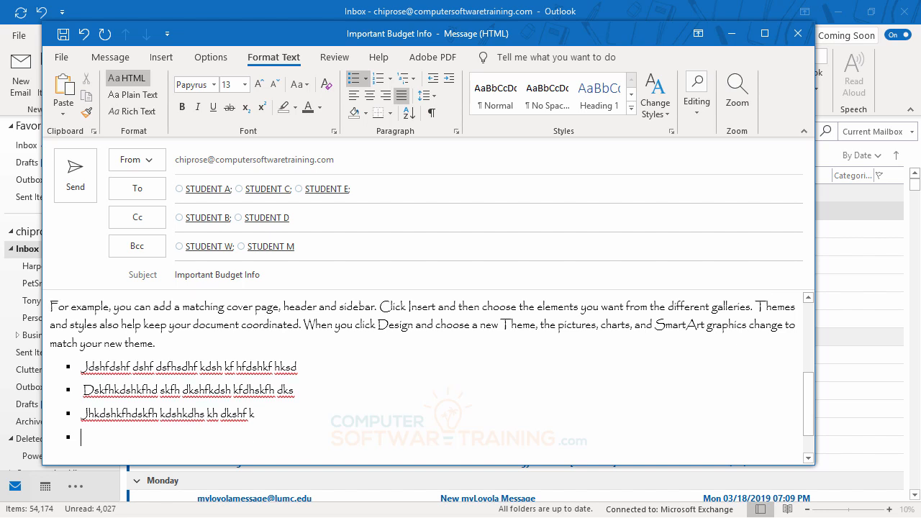
{"action": "key", "text": "Return"}
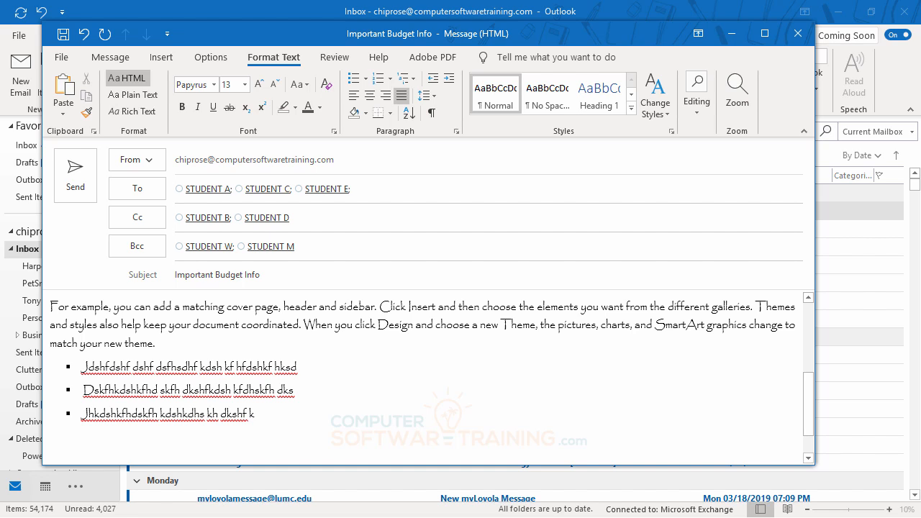
Step: Insert a horizontal line below the bulleted list
{"action": "scroll", "coordinate": [462, 387], "scroll_direction": "down", "scroll_amount": 1}
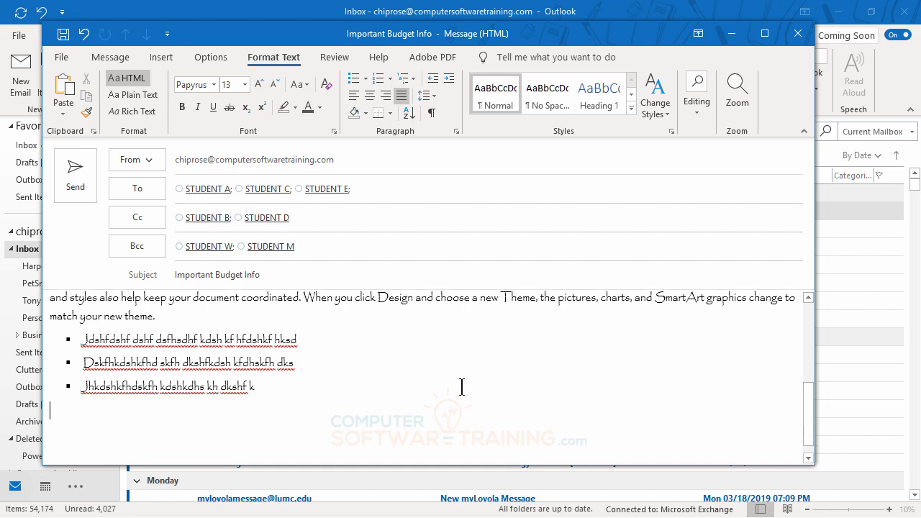
{"action": "left_click", "coordinate": [163, 59]}
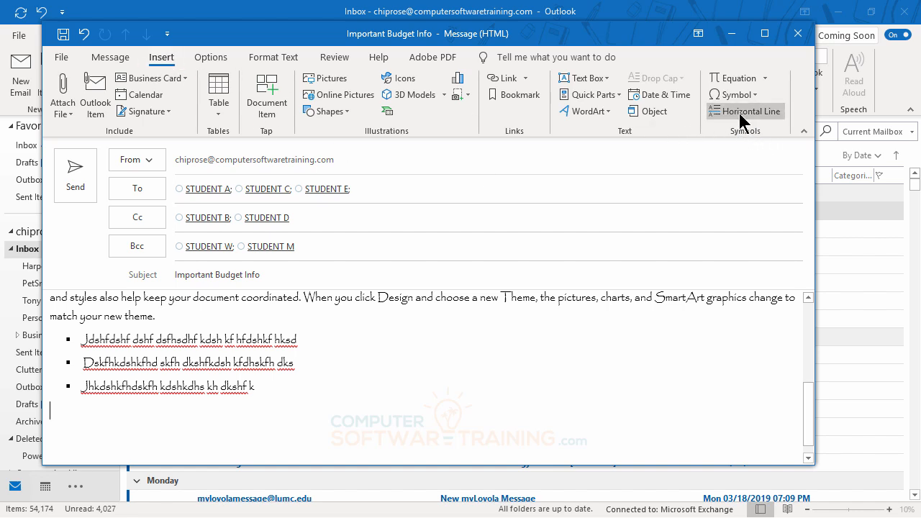
{"action": "left_click", "coordinate": [739, 113]}
Step: Below the new line, enter a row of three tab-separated texts, "Fsdhkjfhdhfksdhfkj", "fhdjkhfdshkfhdskfh ksdhfksdh" and "dshfdshfhdskjhfsdkhfksdhkfhk", and start another line
{"action": "left_click", "coordinate": [117, 436]}
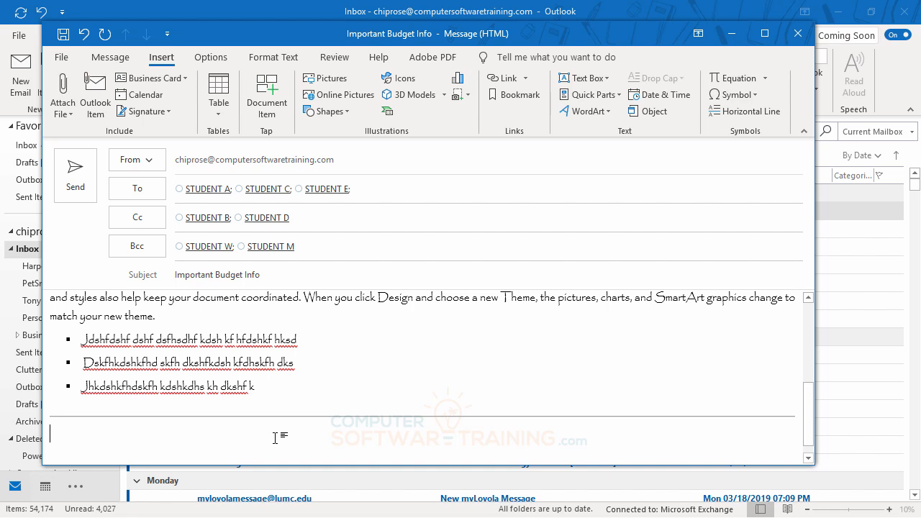
{"action": "type", "text": "fsdhkjfhdhfksdhfkj"}
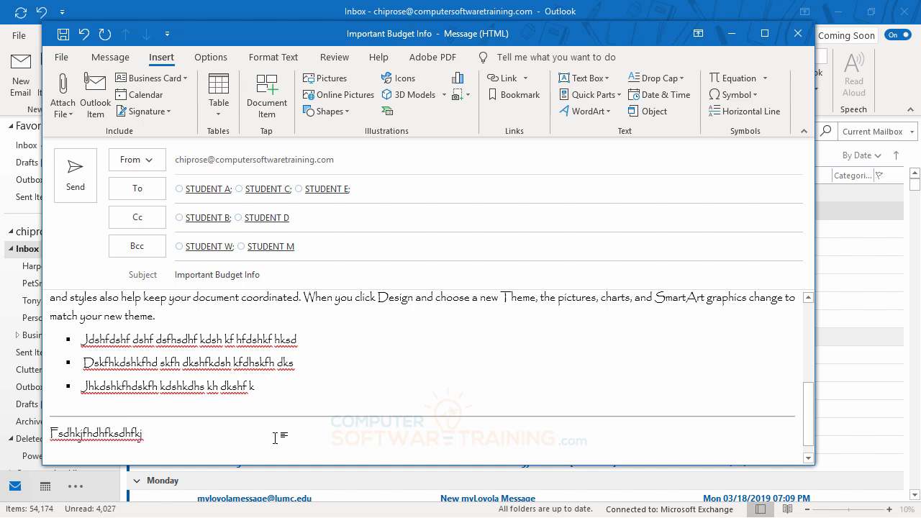
{"action": "key", "text": "Tab"}
{"action": "key", "text": "Tab"}
{"action": "type", "text": "fhdjkhfdshkfhdskfh ksdhfksdh"}
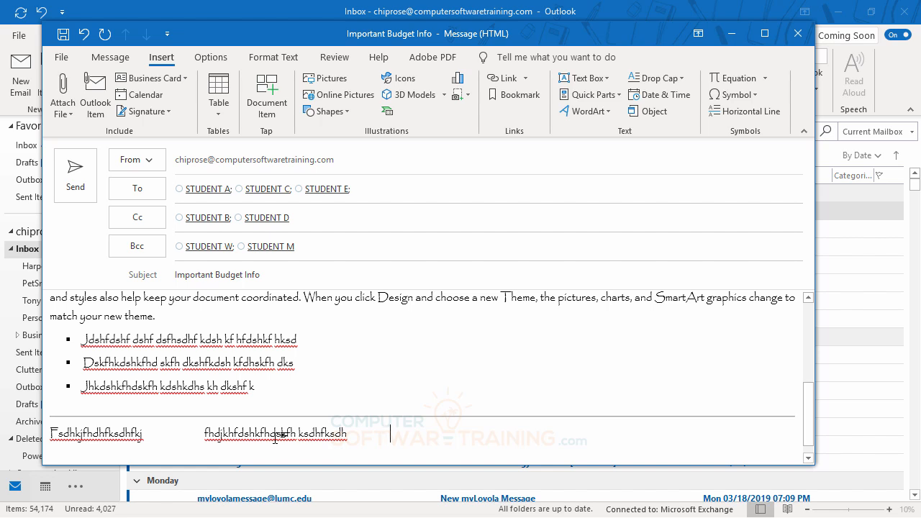
{"action": "key", "text": "Tab"}
{"action": "type", "text": "dshfdshfhdskjhfsdkhfksdhkfhk"}
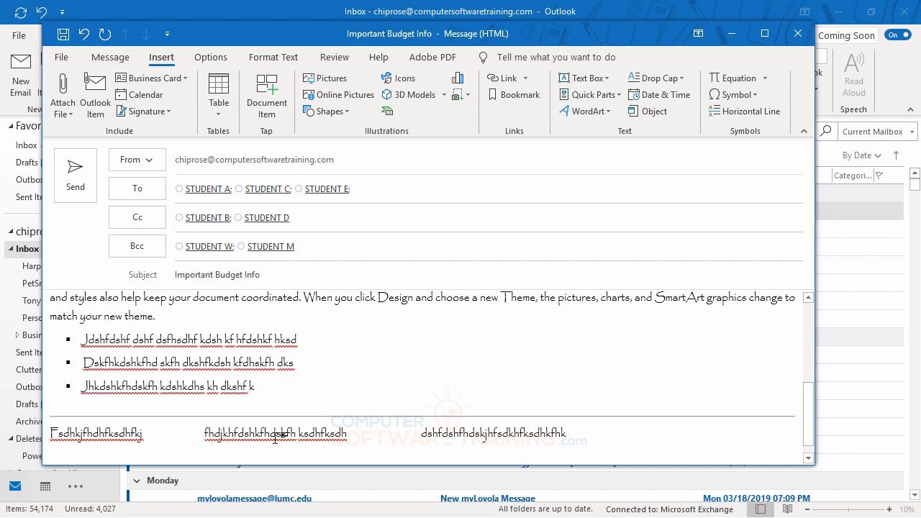
{"action": "key", "text": "Return"}
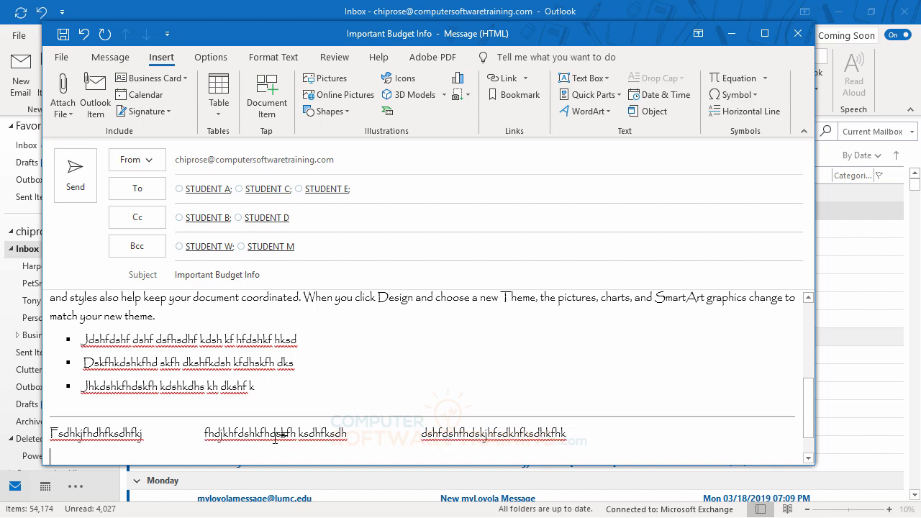
Step: Enter a second tab-separated row aligned with the columns above, containing "Hsgdhgsdgs", "xchvhvh xckh vkxch vk" and "hfdshfhdshfdskhk"
{"action": "type", "text": "hsgdhgsdgs"}
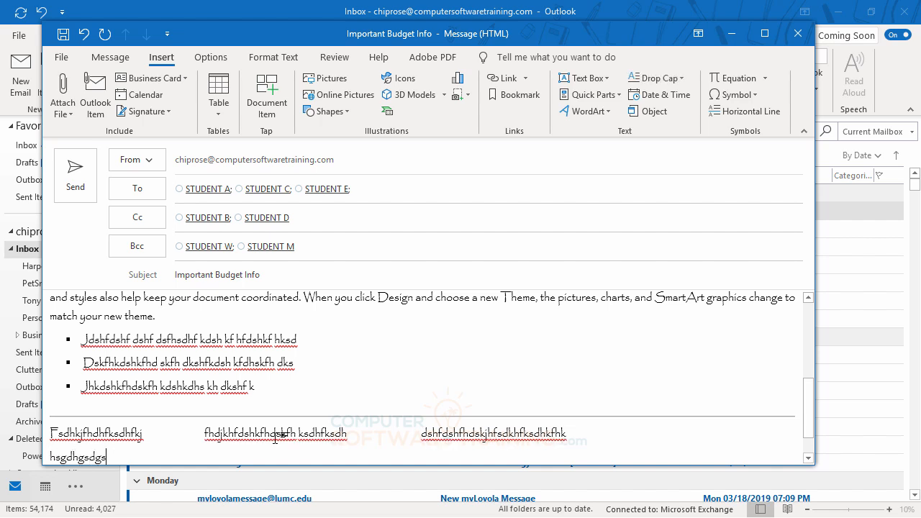
{"action": "key", "text": "Tab"}
{"action": "key", "text": "Tab"}
{"action": "key", "text": "Tab"}
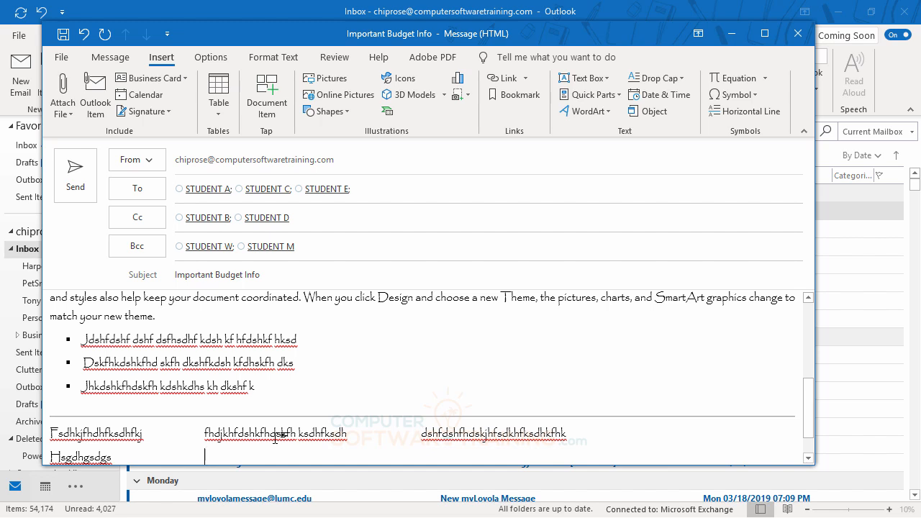
{"action": "type", "text": "xchvhvh xckh vkxch vk"}
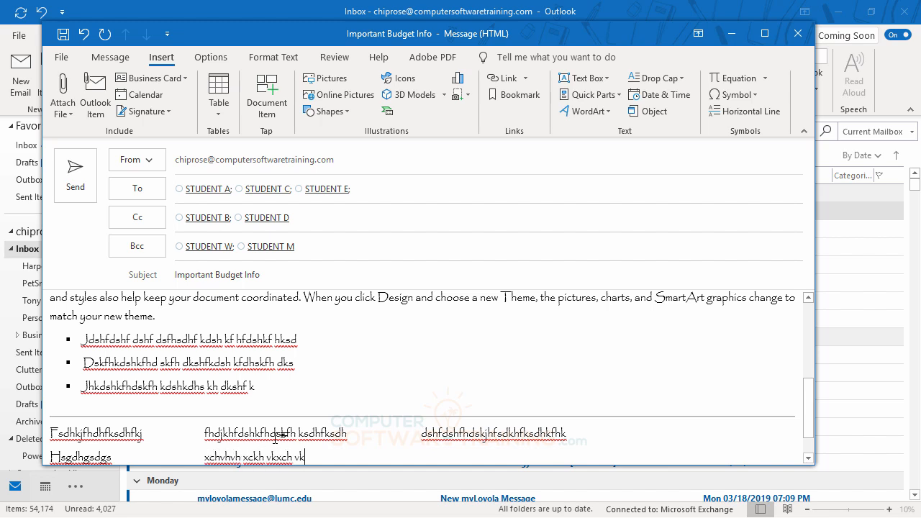
{"action": "key", "text": "Tab"}
{"action": "key", "text": "Tab"}
{"action": "key", "text": "Tab"}
{"action": "key", "text": "Tab"}
{"action": "type", "text": "hfdshfhdshfdskhk"}
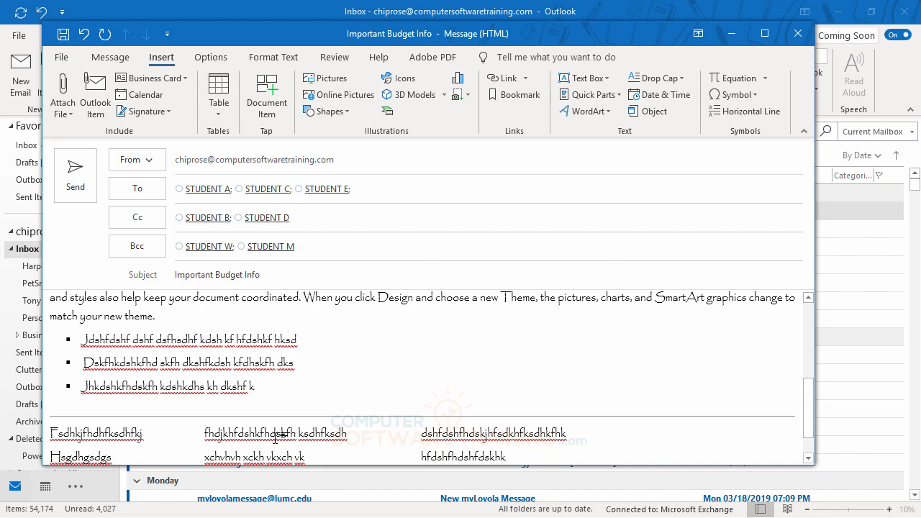
Step: Add a third tab-separated row in the same columns, with "Dgfgdsgfsd", "djfhjhfdshfdsj fsdhf sd hfds hfks" and "jdhfdshfh sdjkhfksdhkjfhds kh fdskjh"
{"action": "key", "text": "Return"}
{"action": "type", "text": "Dgfgdsgfsd"}
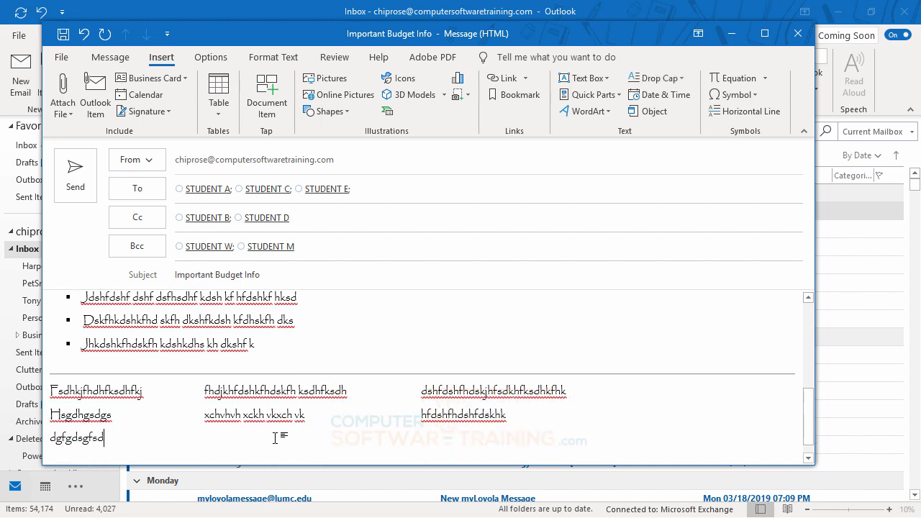
{"action": "key", "text": "Tab"}
{"action": "key", "text": "Tab"}
{"action": "key", "text": "Tab"}
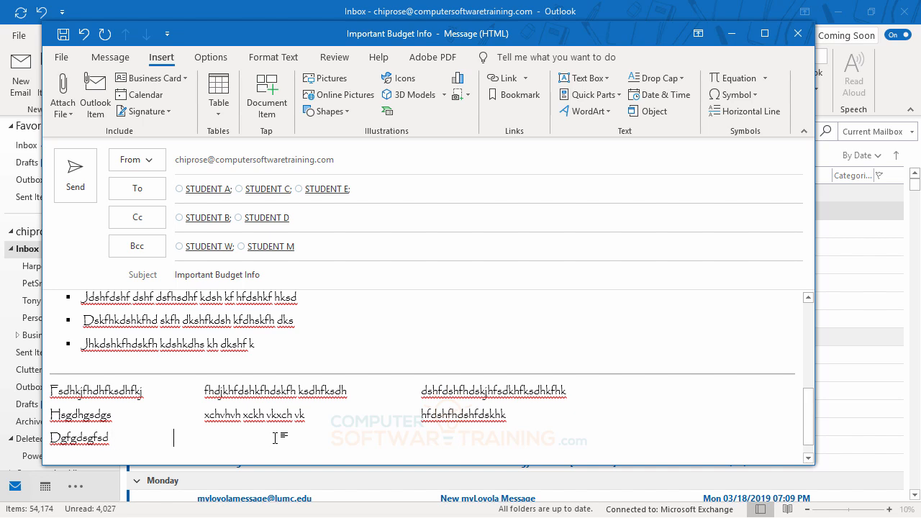
{"action": "type", "text": "djfhjhfdshfdsj fsdhf sd hfds hfks"}
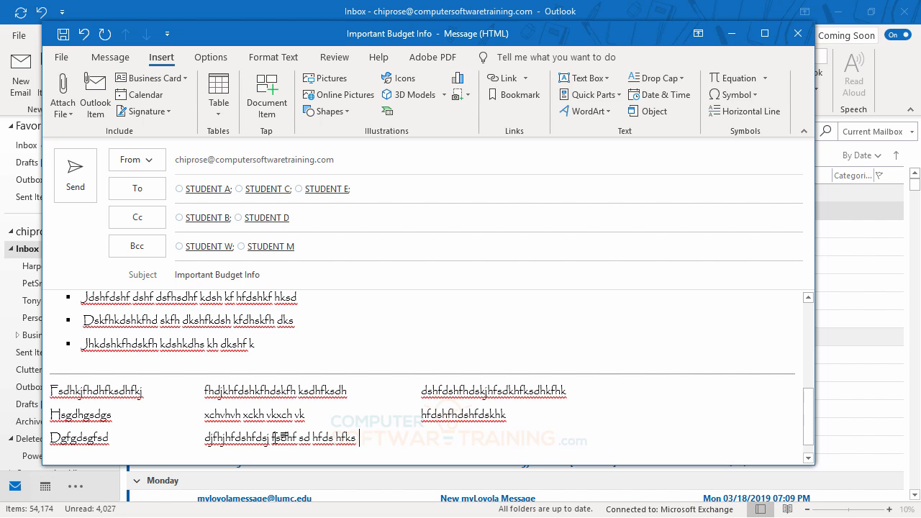
{"action": "key", "text": "Tab"}
{"action": "key", "text": "Tab"}
{"action": "type", "text": "jdhfdshfh sdjkhfksdhkjfhds kh fdskjh"}
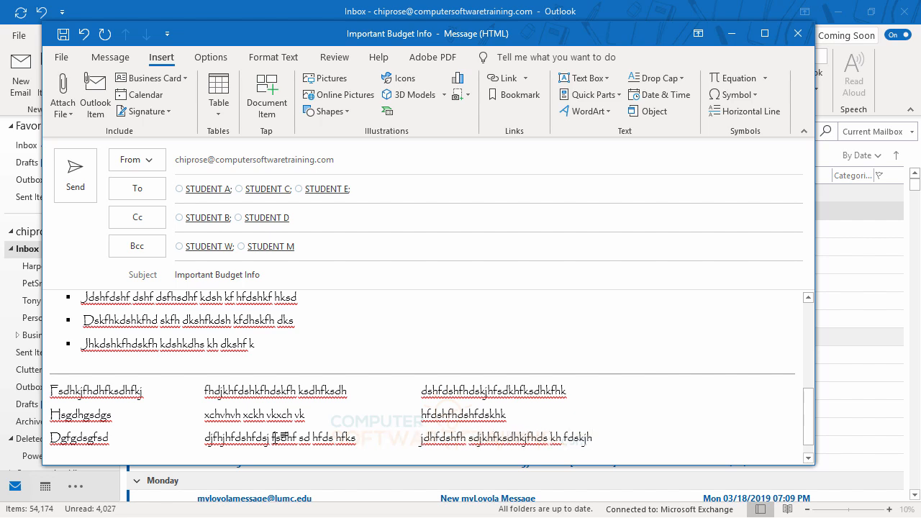
Step: Insert a table of six columns and three rows below the tabbed rows, and apply the plain style with thin grey borders and banded rows
{"action": "key", "text": "Return"}
{"action": "key", "text": "Return"}
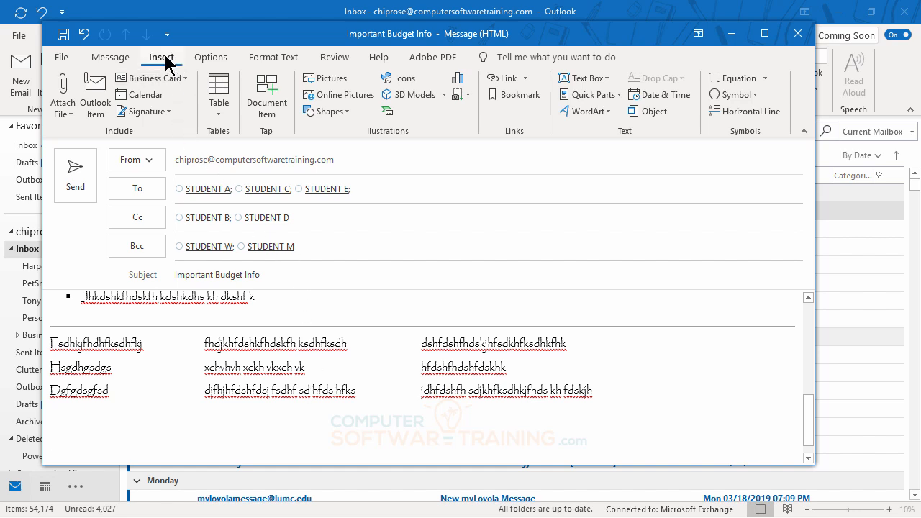
{"action": "left_click", "coordinate": [220, 116]}
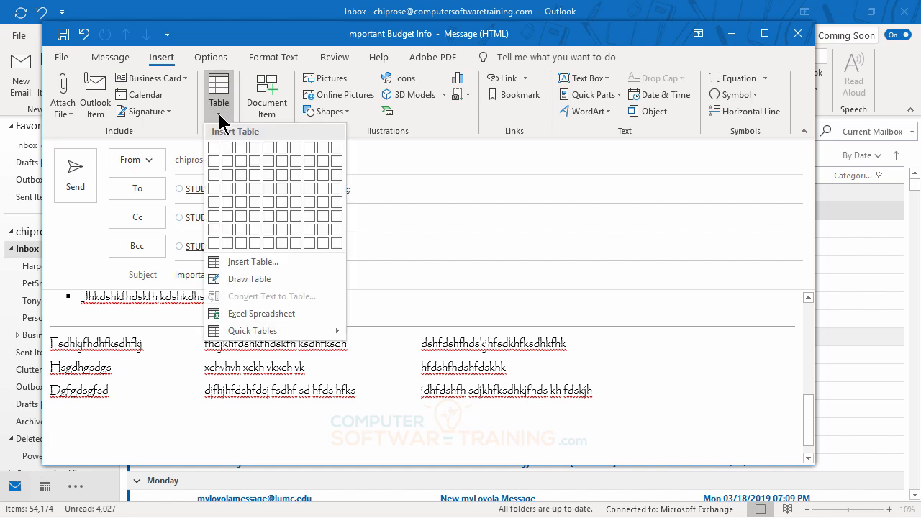
{"action": "left_click", "coordinate": [280, 174]}
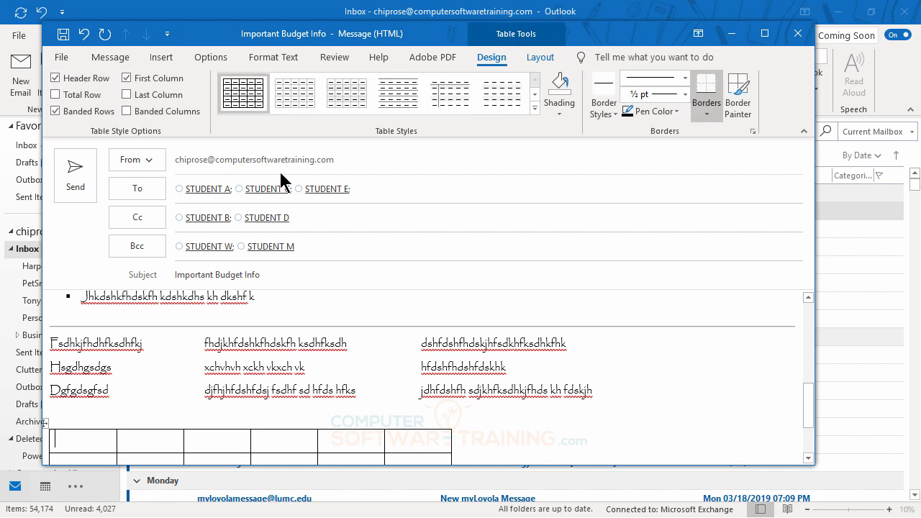
{"action": "scroll", "coordinate": [665, 326], "scroll_direction": "down", "scroll_amount": 2}
{"action": "scroll", "coordinate": [665, 326], "scroll_direction": "down", "scroll_amount": 1}
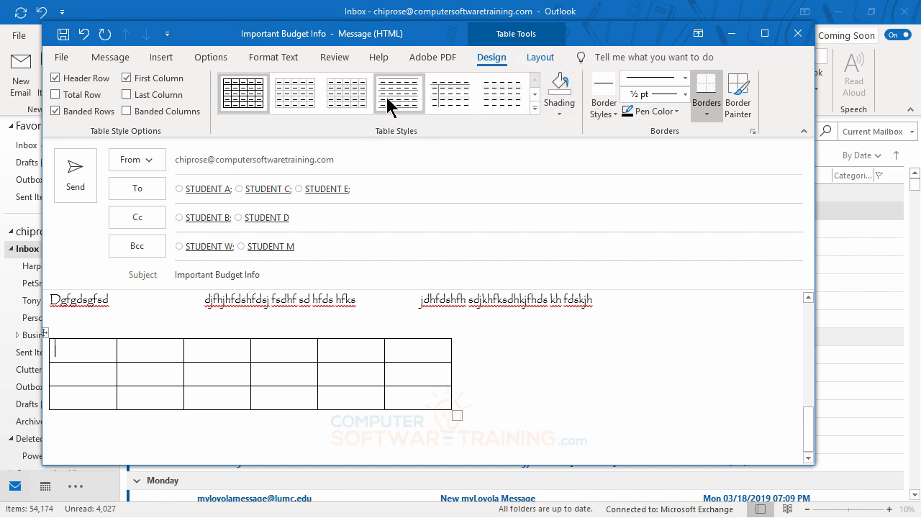
{"action": "left_click", "coordinate": [345, 90]}
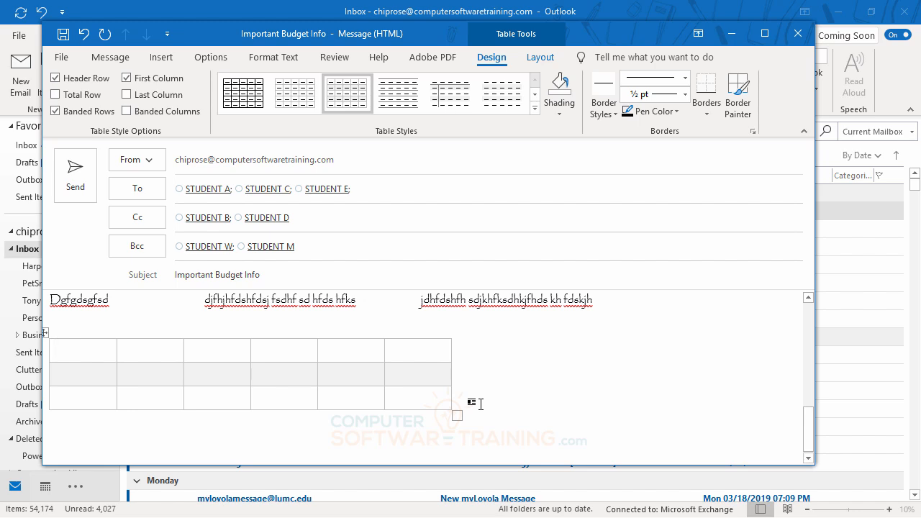
Step: Insert the VolcanoGolf picture from the Pictures folder on the line below the table
{"action": "left_click", "coordinate": [88, 435]}
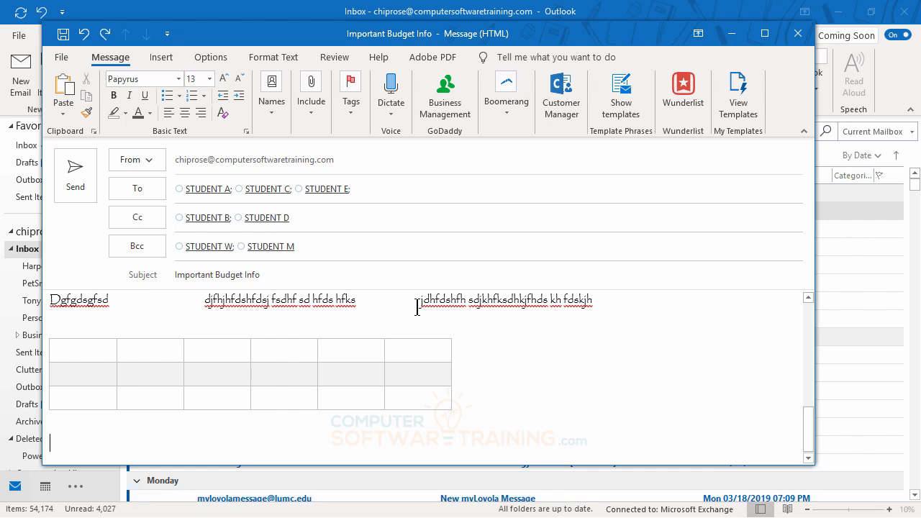
{"action": "left_click", "coordinate": [163, 58]}
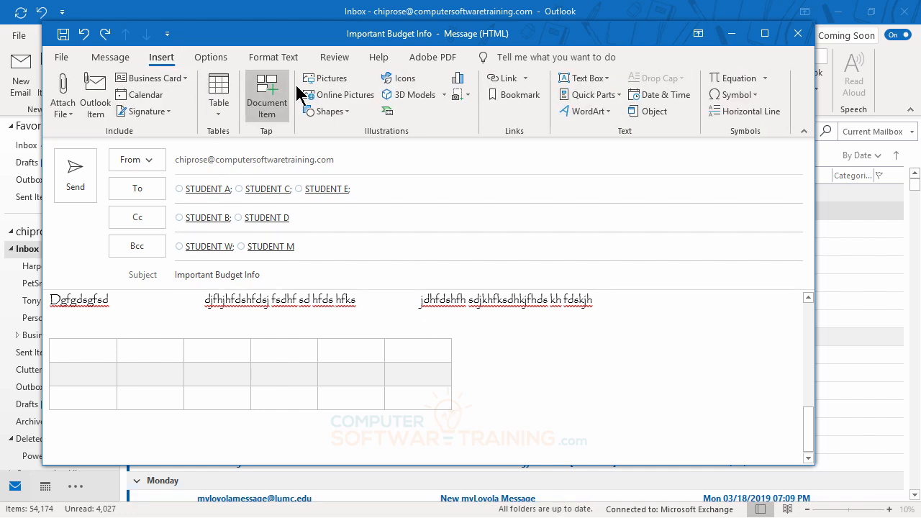
{"action": "left_click", "coordinate": [318, 78]}
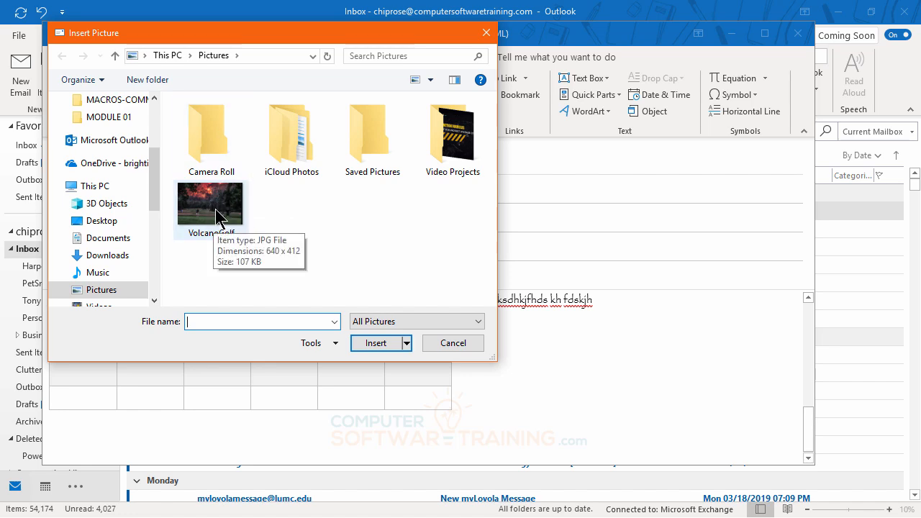
{"action": "double_click", "coordinate": [208, 210]}
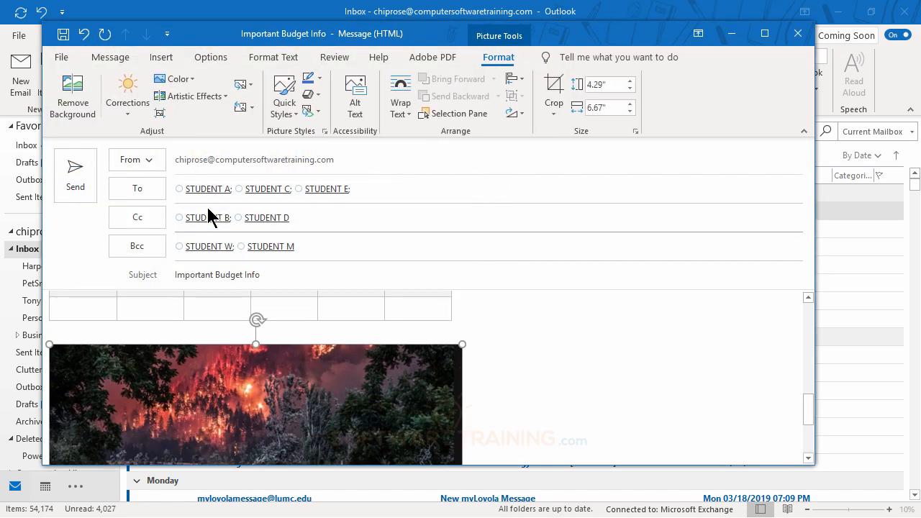
Step: Shrink the inserted picture proportionally to about 2.5" high by 3.88" wide
{"action": "scroll", "coordinate": [502, 394], "scroll_direction": "down", "scroll_amount": 2}
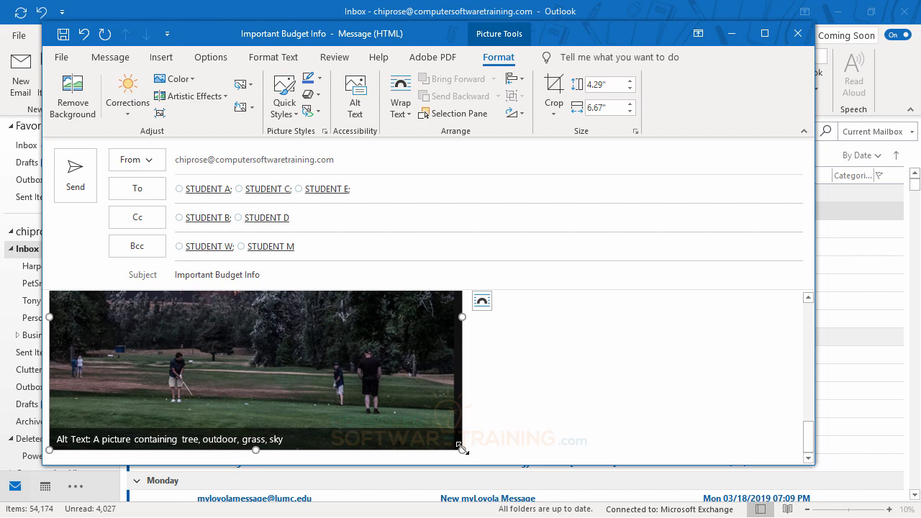
{"action": "left_click_drag", "start_coordinate": [417, 407], "coordinate": [291, 332]}
{"action": "scroll", "coordinate": [377, 388], "scroll_direction": "down", "scroll_amount": 2}
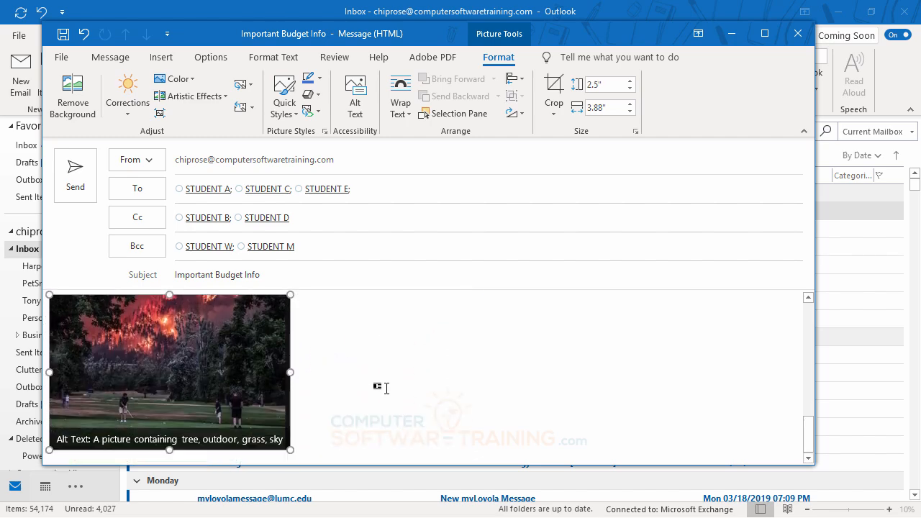
{"action": "scroll", "coordinate": [386, 389], "scroll_direction": "up", "scroll_amount": 2}
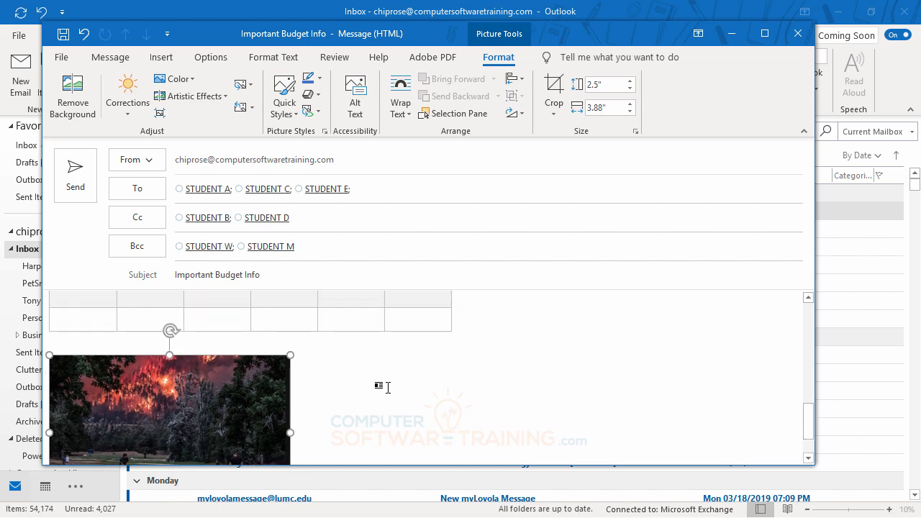
{"action": "scroll", "coordinate": [383, 387], "scroll_direction": "down", "scroll_amount": 2}
Step: Insert a clustered column chart on a new line below the picture, leaving a blank line between them
{"action": "left_click", "coordinate": [329, 433]}
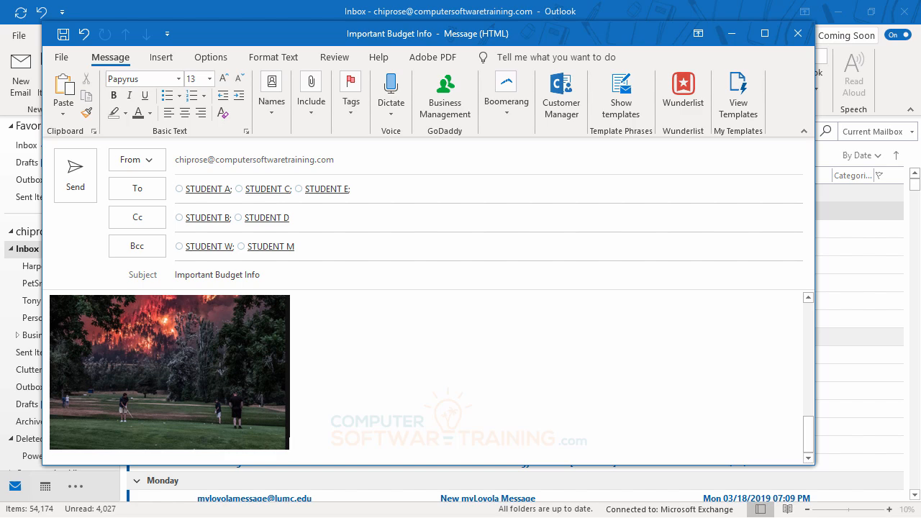
{"action": "key", "text": "Return"}
{"action": "key", "text": "Return"}
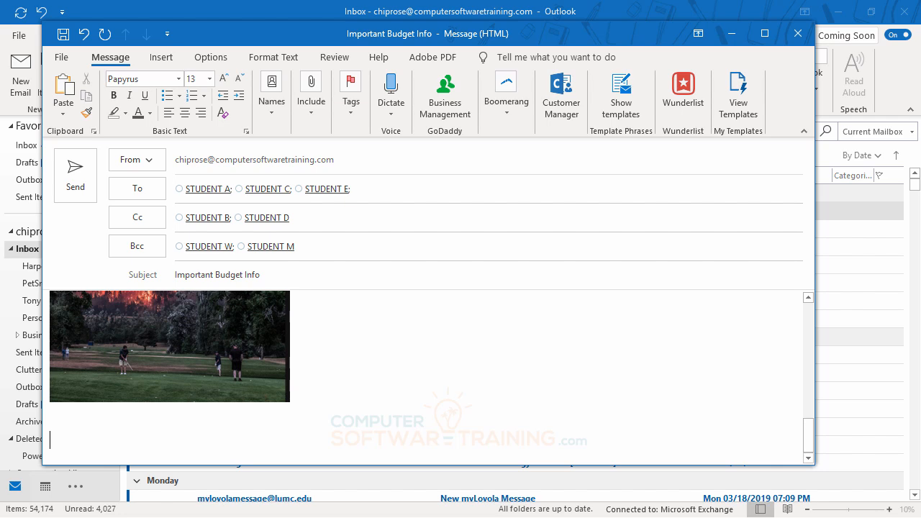
{"action": "key", "text": "alt+n"}
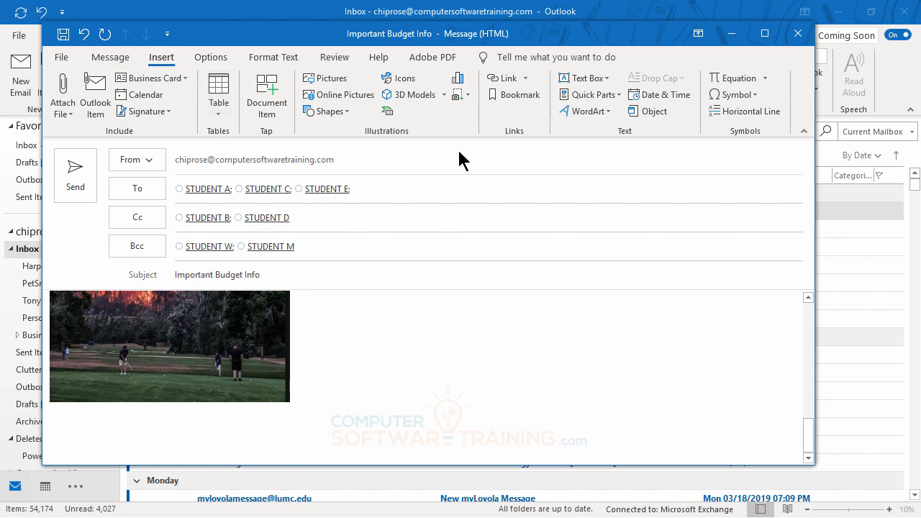
{"action": "left_click", "coordinate": [458, 79]}
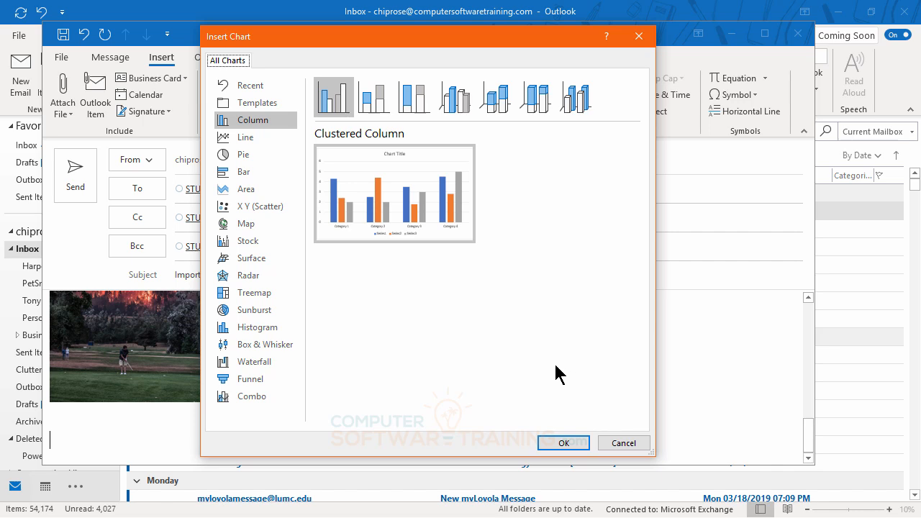
{"action": "mouse_move", "coordinate": [410, 205]}
{"action": "left_click", "coordinate": [562, 443]}
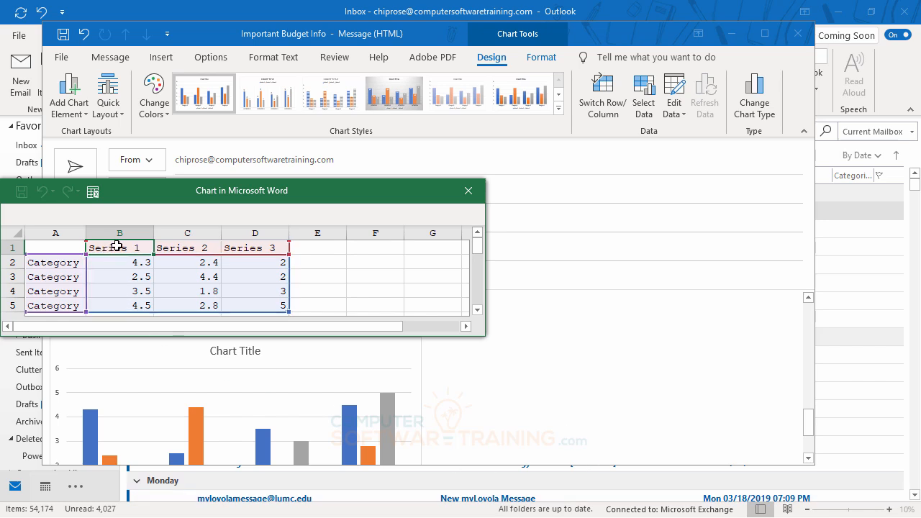
Step: Look over the series and category headings in the chart's data sheet, and close the sheet
{"action": "left_click", "coordinate": [175, 247]}
{"action": "left_click", "coordinate": [251, 247]}
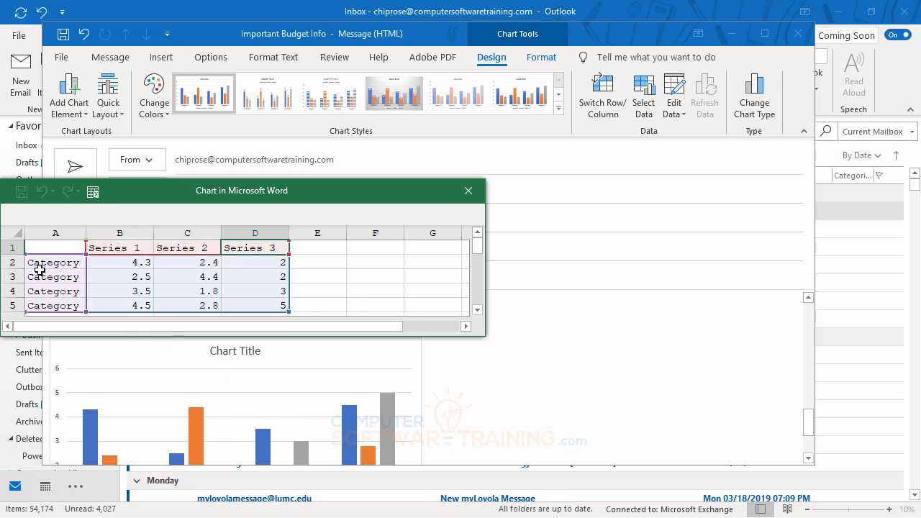
{"action": "left_click", "coordinate": [40, 270]}
{"action": "left_click", "coordinate": [46, 277]}
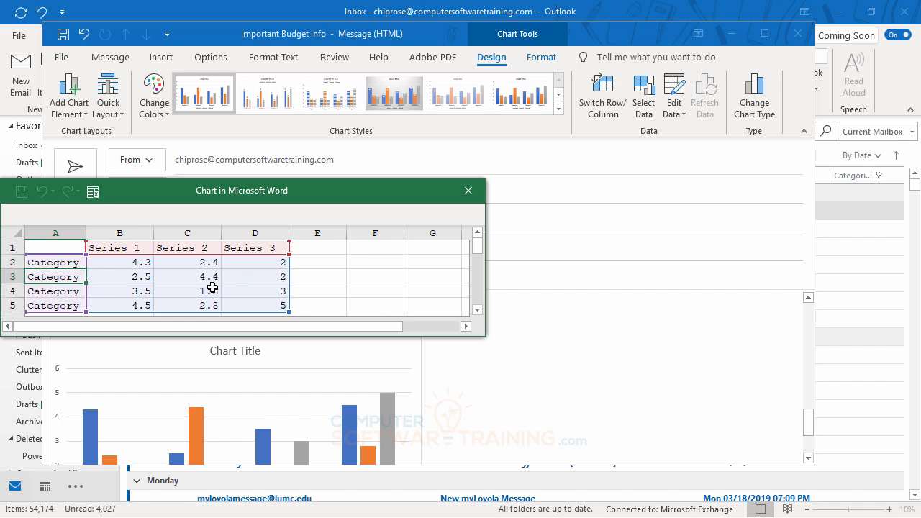
{"action": "left_click", "coordinate": [467, 191]}
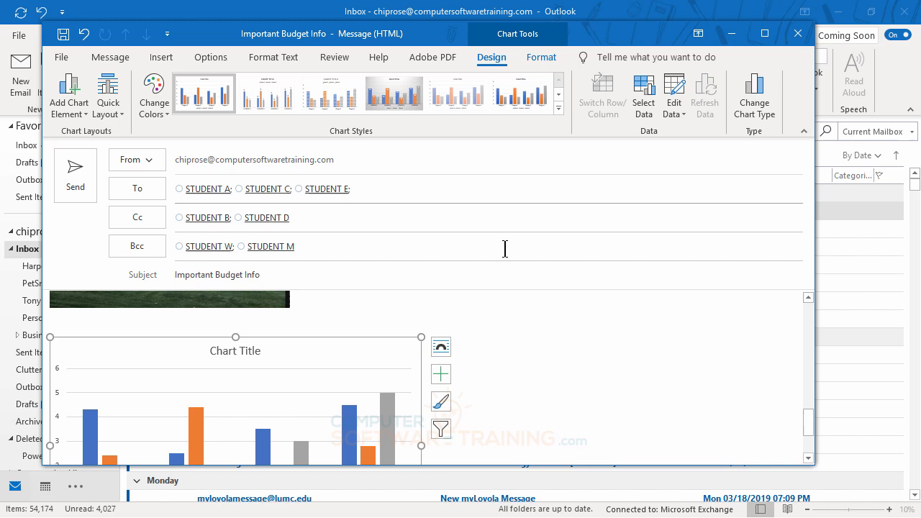
Step: Add blank lines after the chart at the end of the message
{"action": "left_click", "coordinate": [582, 386]}
{"action": "scroll", "coordinate": [590, 388], "scroll_direction": "up", "scroll_amount": 2}
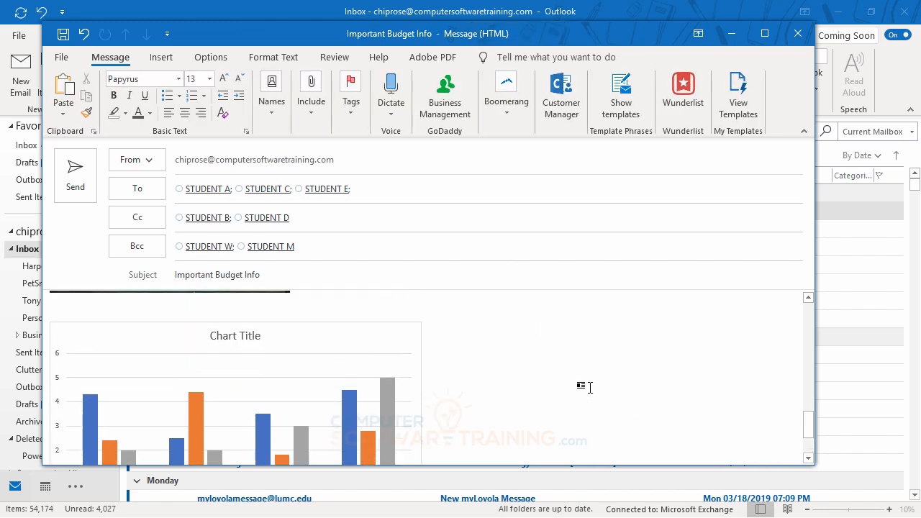
{"action": "scroll", "coordinate": [590, 388], "scroll_direction": "down", "scroll_amount": 2}
{"action": "scroll", "coordinate": [590, 387], "scroll_direction": "up", "scroll_amount": 2}
{"action": "scroll", "coordinate": [590, 388], "scroll_direction": "down", "scroll_amount": 2}
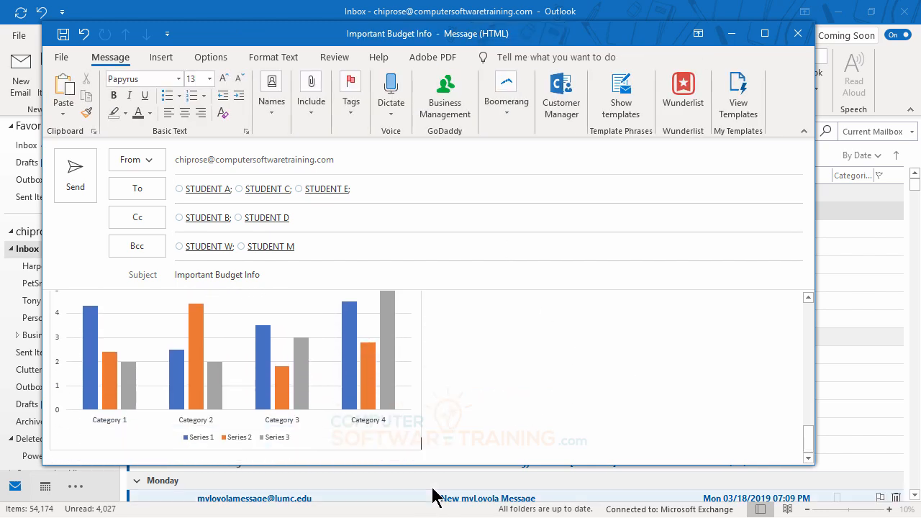
{"action": "key", "text": "Return"}
{"action": "key", "text": "Return"}
{"action": "key", "text": "Return"}
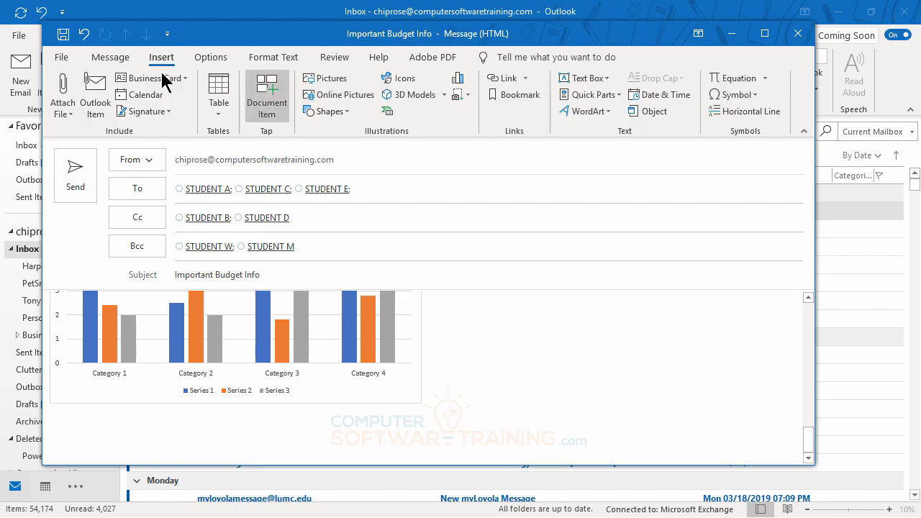
Step: Insert a Picture Accent Process SmartArt graphic below the chart, after looking through the List, Process, Cycle and Hierarchy categories
{"action": "left_click", "coordinate": [387, 113]}
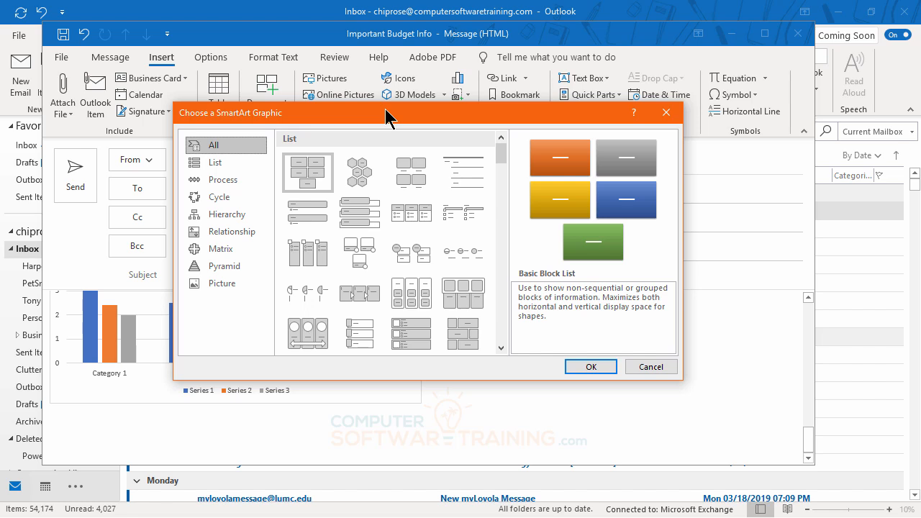
{"action": "left_click", "coordinate": [230, 167]}
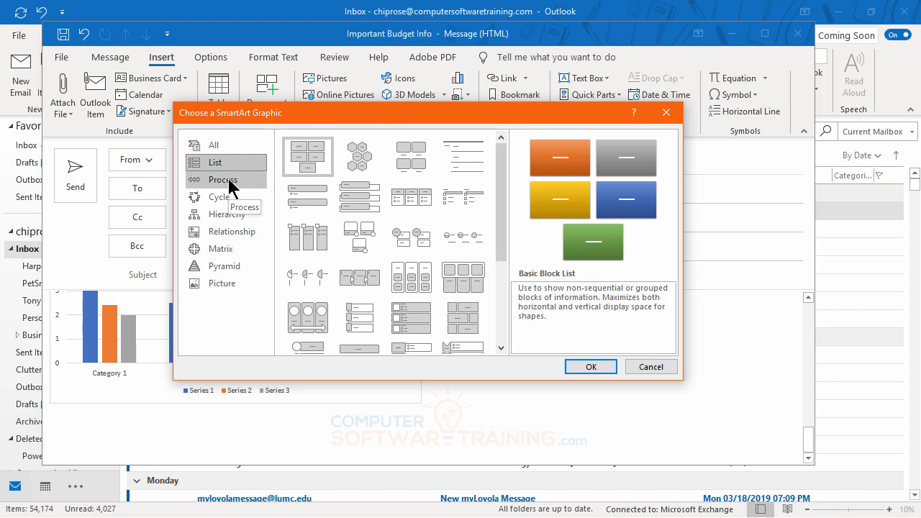
{"action": "left_click", "coordinate": [230, 186]}
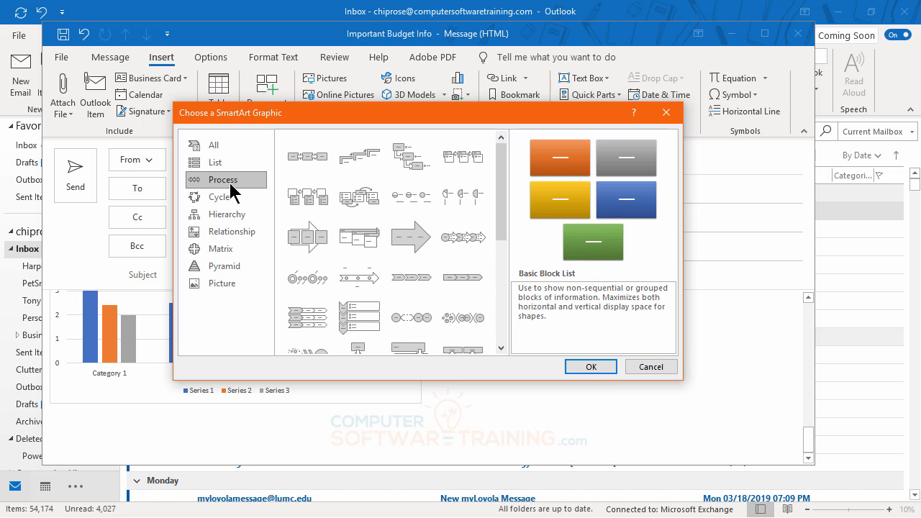
{"action": "left_click", "coordinate": [229, 202]}
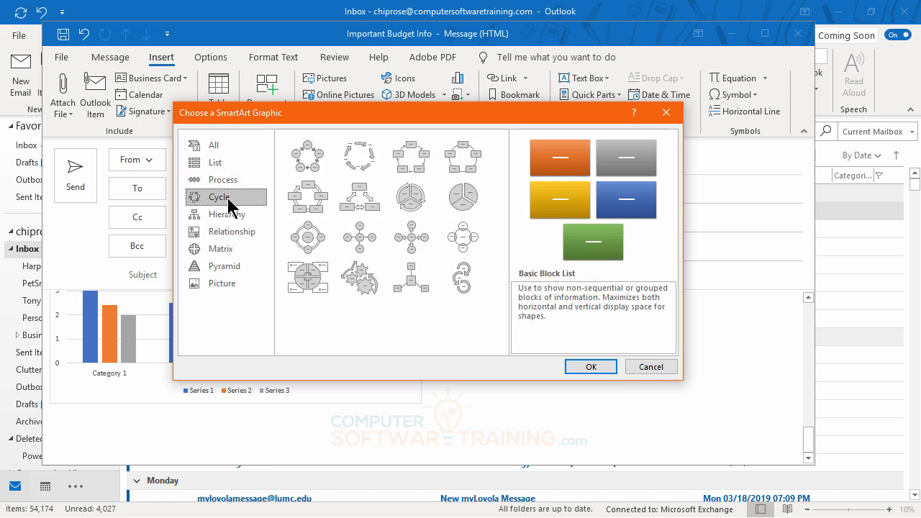
{"action": "left_click", "coordinate": [229, 214]}
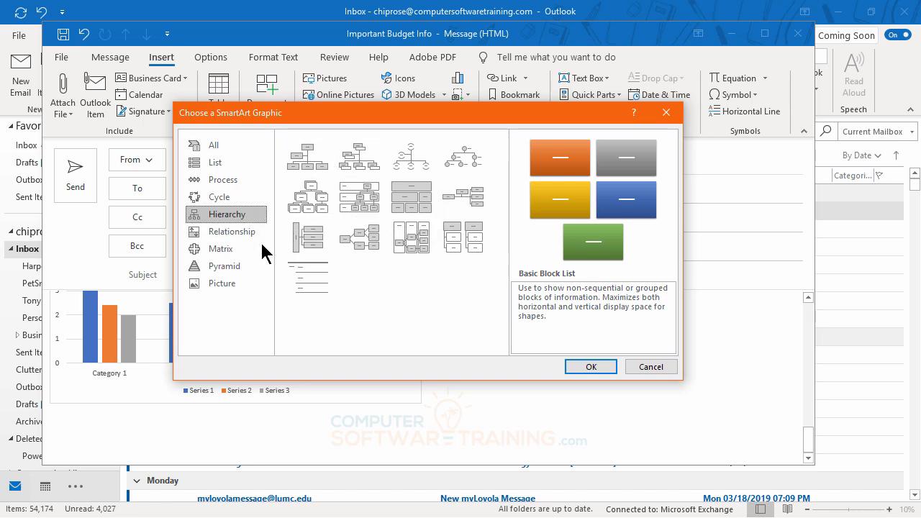
{"action": "left_click", "coordinate": [223, 180]}
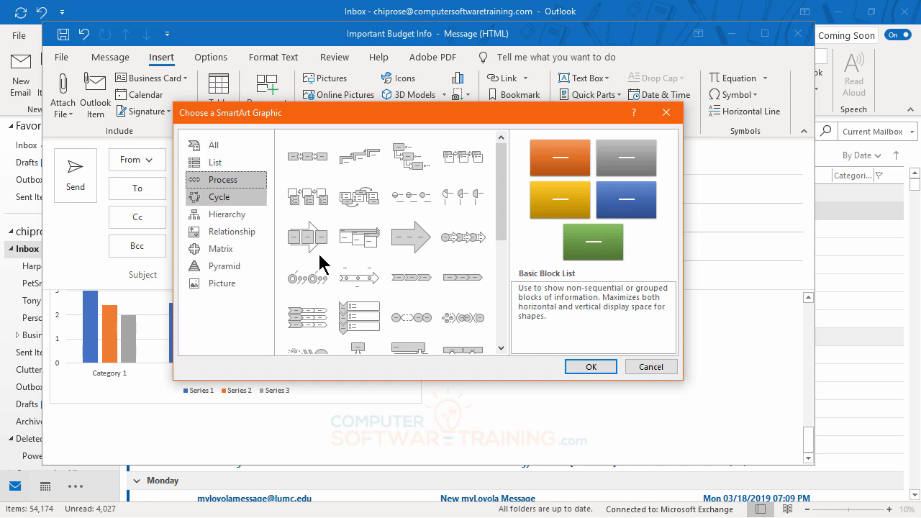
{"action": "left_click", "coordinate": [307, 202]}
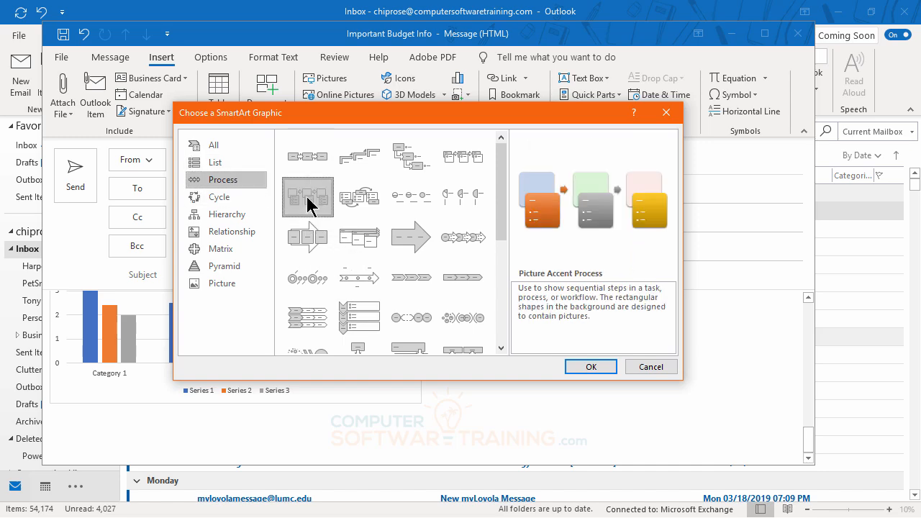
{"action": "left_click", "coordinate": [591, 367]}
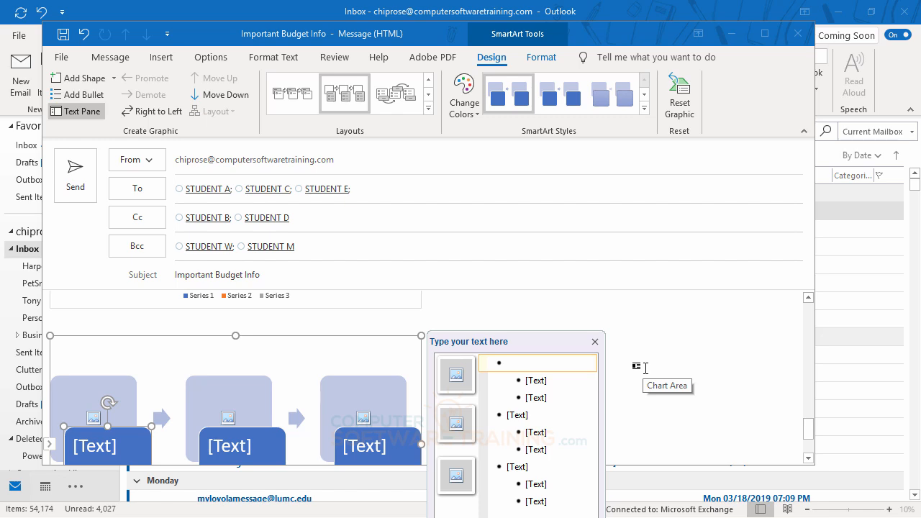
Step: Fill the first SmartArt block with the heading "fgfgdf" and the bullets "df gdfg" and "fgdf"
{"action": "type", "text": "fgfgdf"}
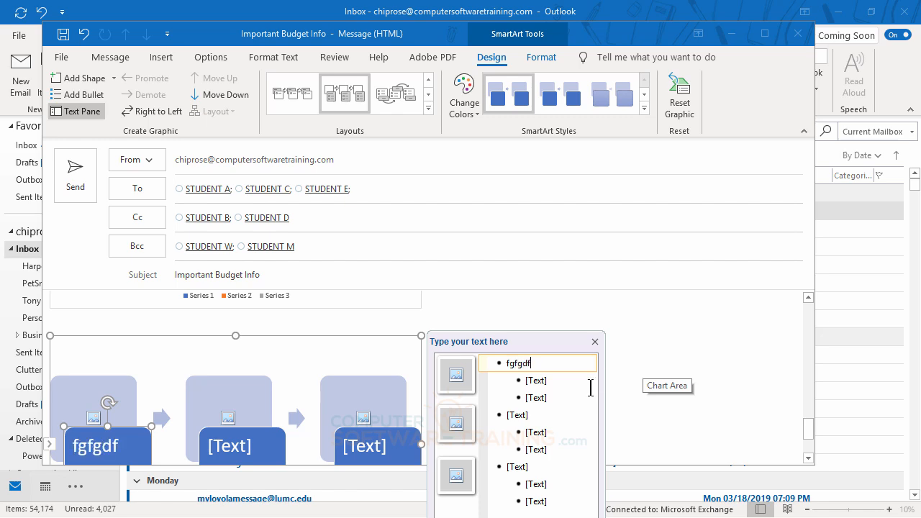
{"action": "left_click", "coordinate": [556, 381]}
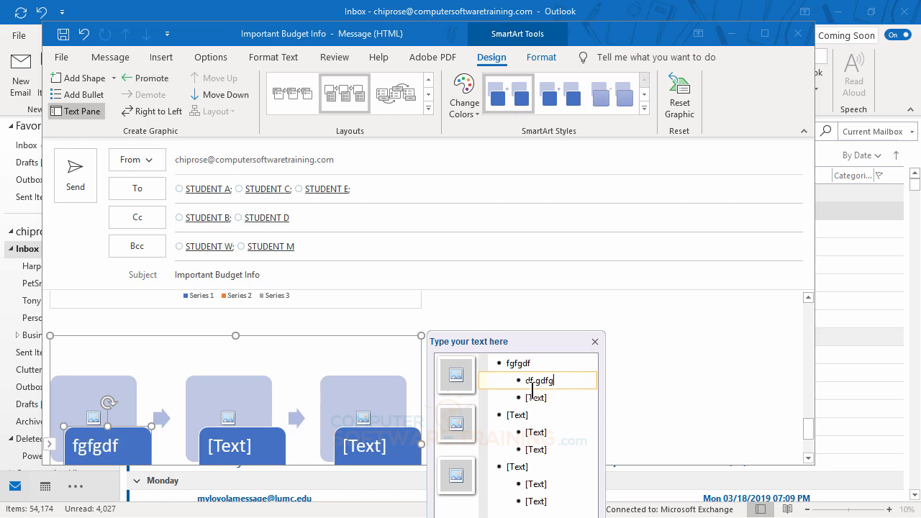
{"action": "left_click", "coordinate": [534, 397]}
{"action": "type", "text": "fgdf"}
Step: Fill the second SmartArt block with the heading "dfgfd" and the bullets "f gdfgf" and "fdgfdg"
{"action": "left_click", "coordinate": [521, 416]}
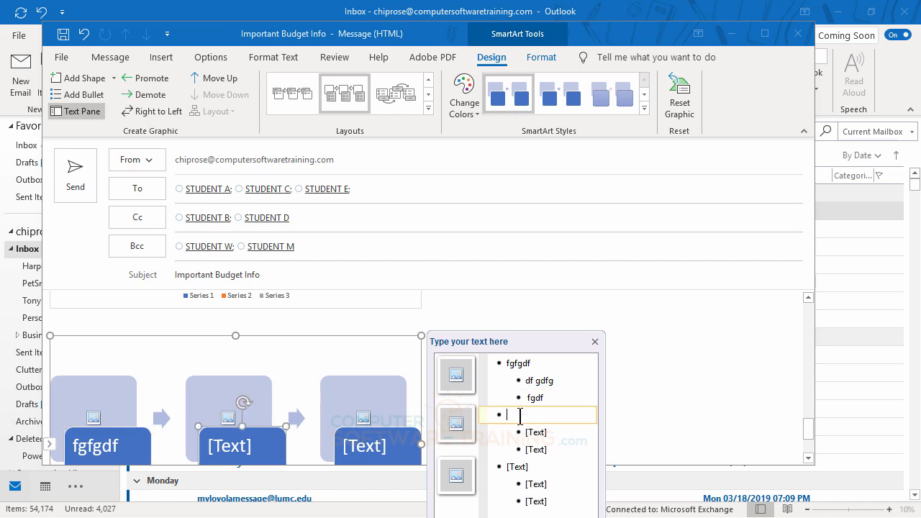
{"action": "type", "text": "dfgfd"}
{"action": "left_click", "coordinate": [538, 431]}
{"action": "type", "text": "f gdfgf"}
{"action": "left_click", "coordinate": [538, 449]}
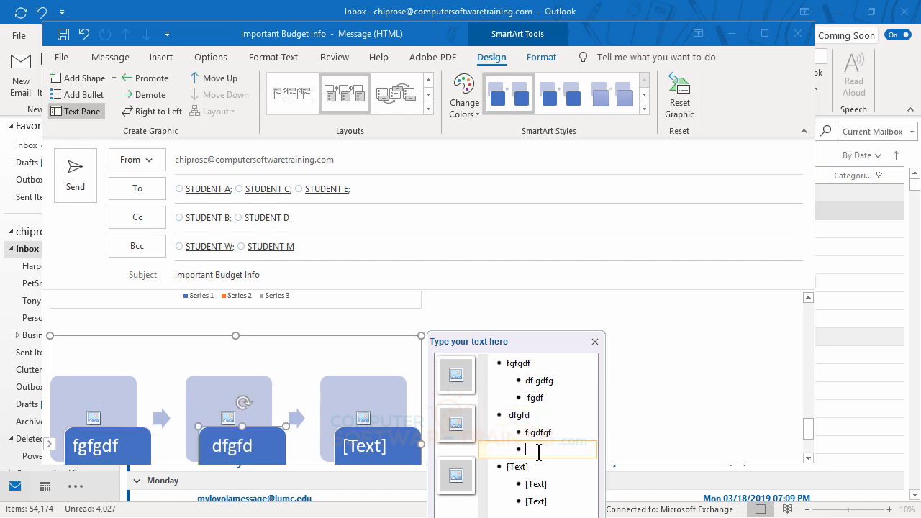
Step: Fill the third SmartArt block with the heading "fdgfd gdf" and bullets "g fgfdg" and "dfgfdg df", and close the text pane
{"action": "left_click", "coordinate": [515, 466]}
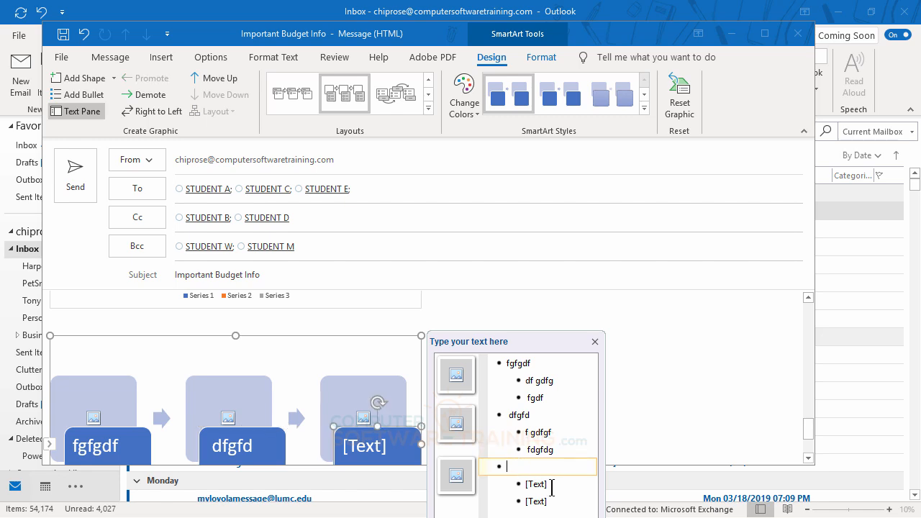
{"action": "type", "text": "fdgfd gdf"}
{"action": "left_click", "coordinate": [535, 485]}
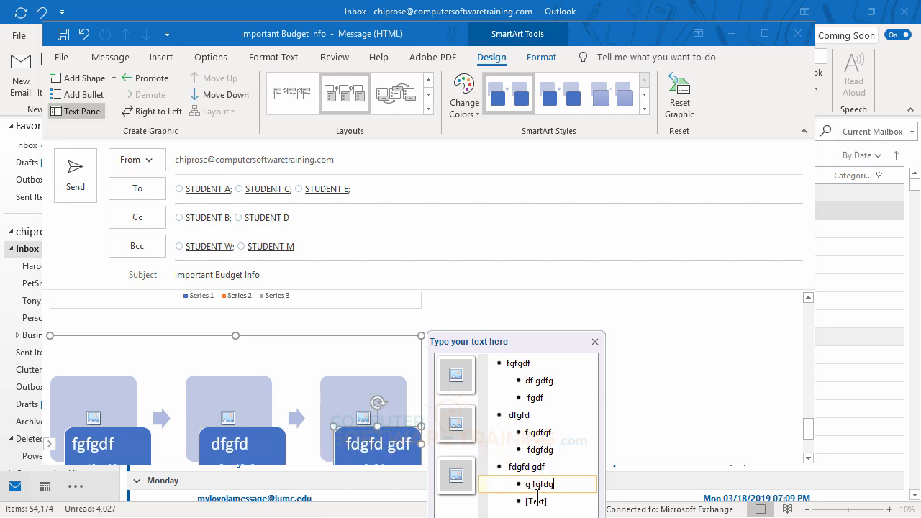
{"action": "left_click", "coordinate": [537, 500]}
{"action": "type", "text": "dfgfdg df"}
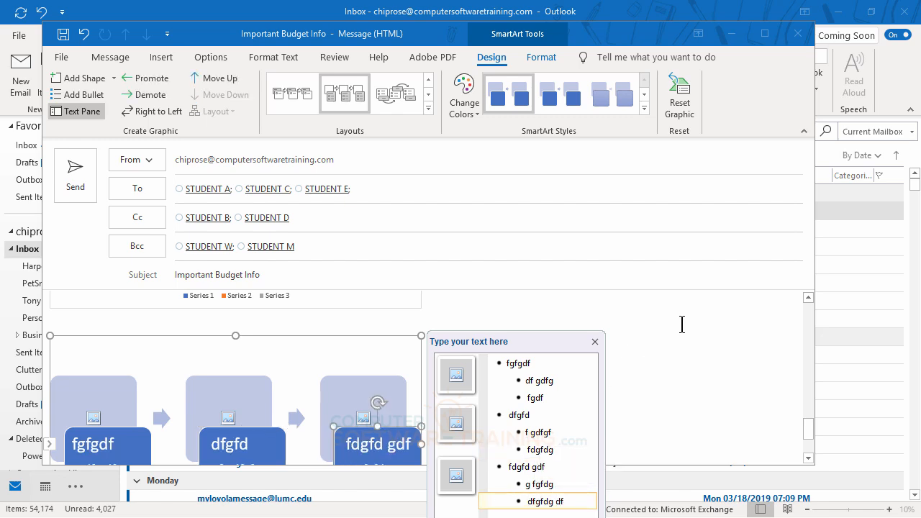
{"action": "left_click", "coordinate": [594, 343]}
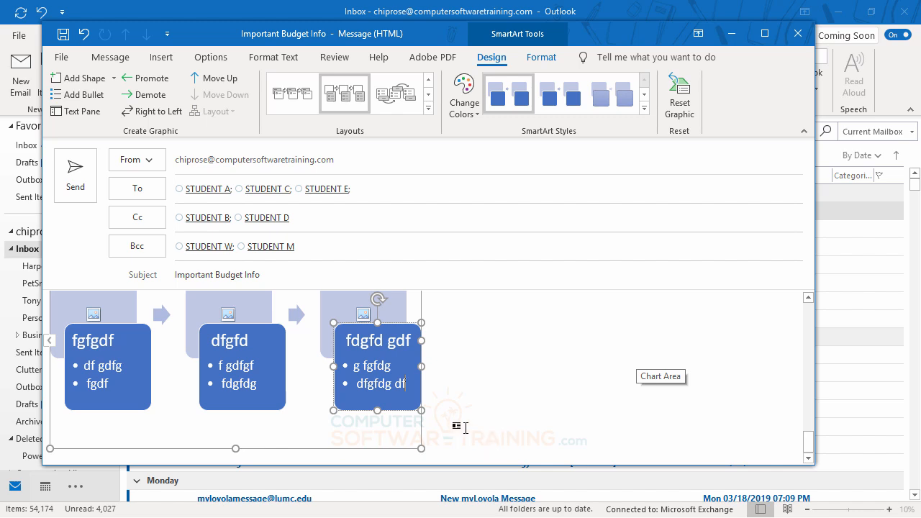
{"action": "left_click", "coordinate": [533, 394]}
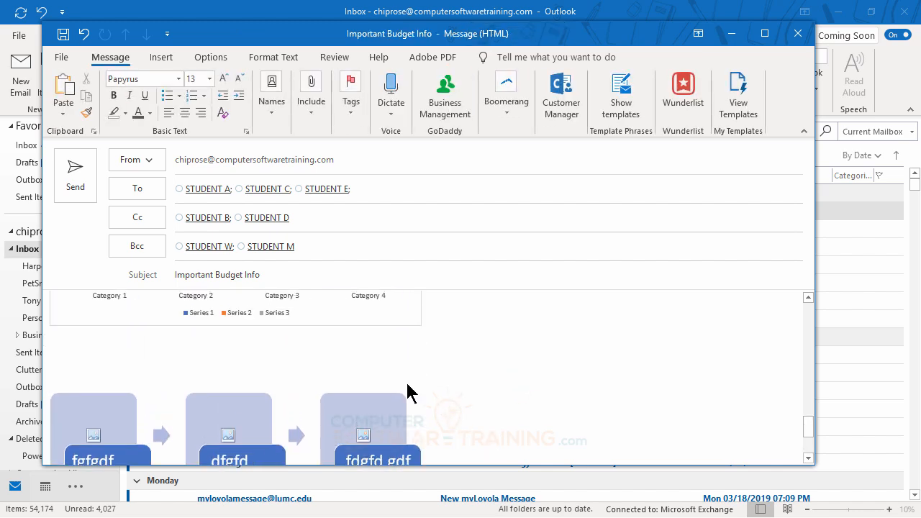
Step: Change the whole SmartArt graphic's layout to the process design with bulleted boxes, alternating heading blocks and curved arrows
{"action": "left_click", "coordinate": [406, 396]}
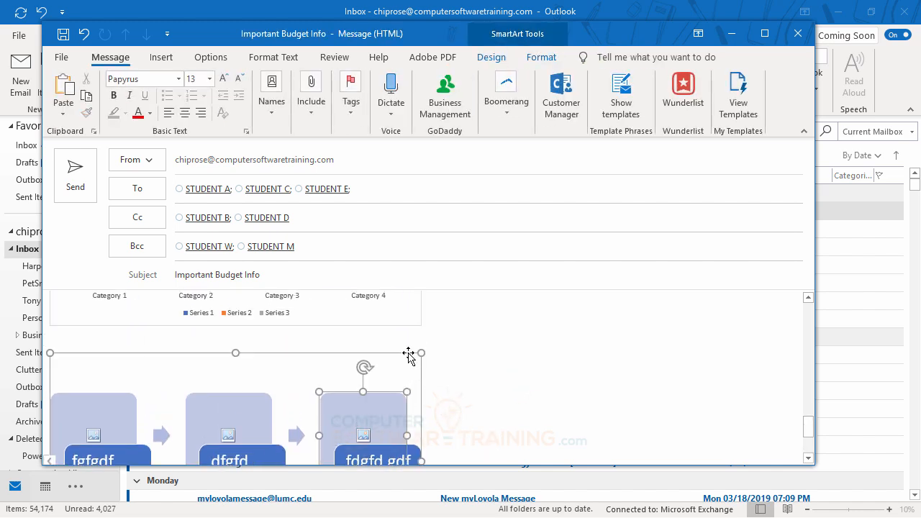
{"action": "left_click", "coordinate": [408, 355]}
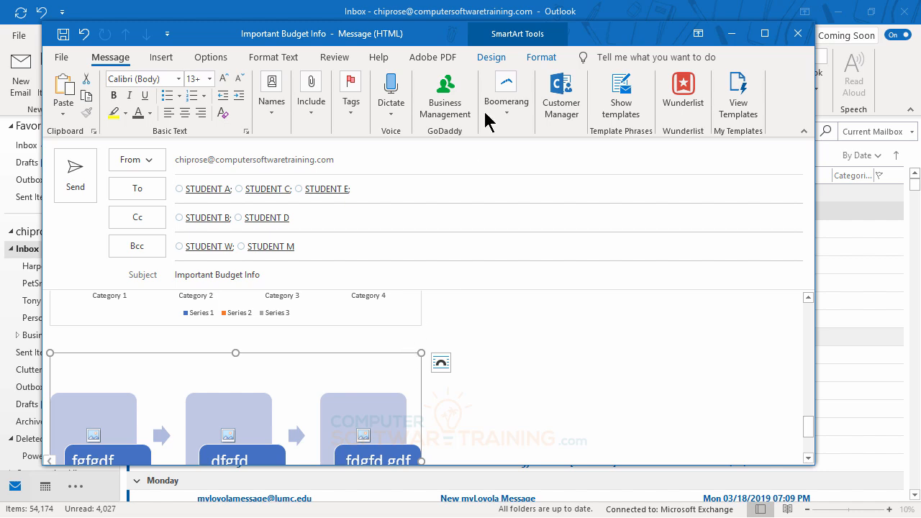
{"action": "left_click", "coordinate": [499, 59]}
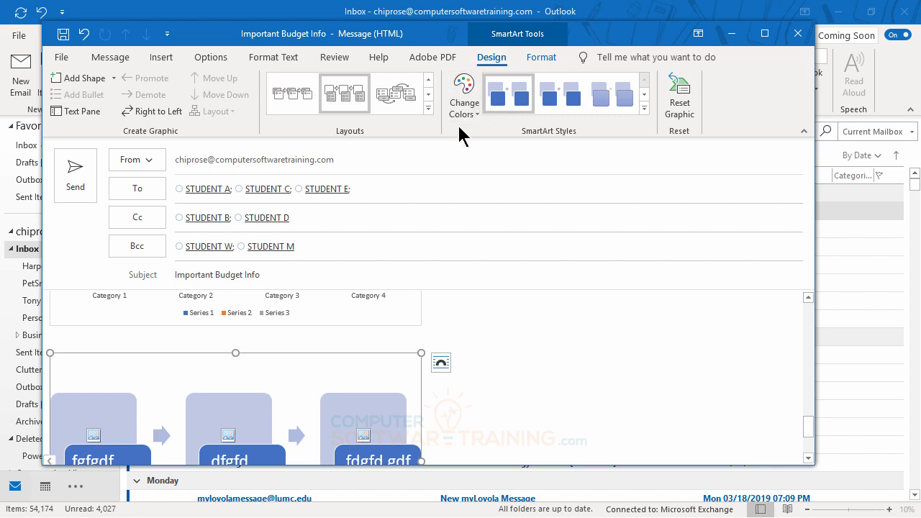
{"action": "left_click", "coordinate": [403, 100]}
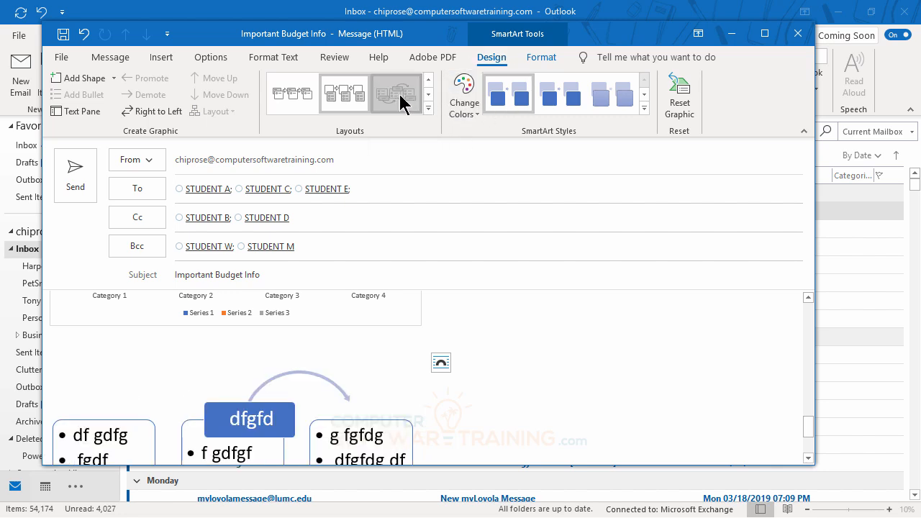
{"action": "scroll", "coordinate": [515, 363], "scroll_direction": "down", "scroll_amount": 2}
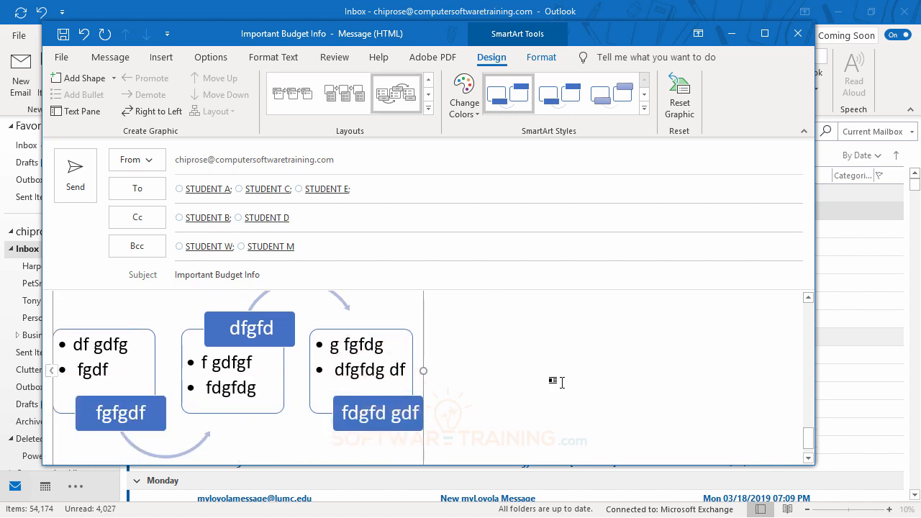
{"action": "scroll", "coordinate": [557, 381], "scroll_direction": "up", "scroll_amount": 2}
{"action": "scroll", "coordinate": [555, 384], "scroll_direction": "down", "scroll_amount": 3}
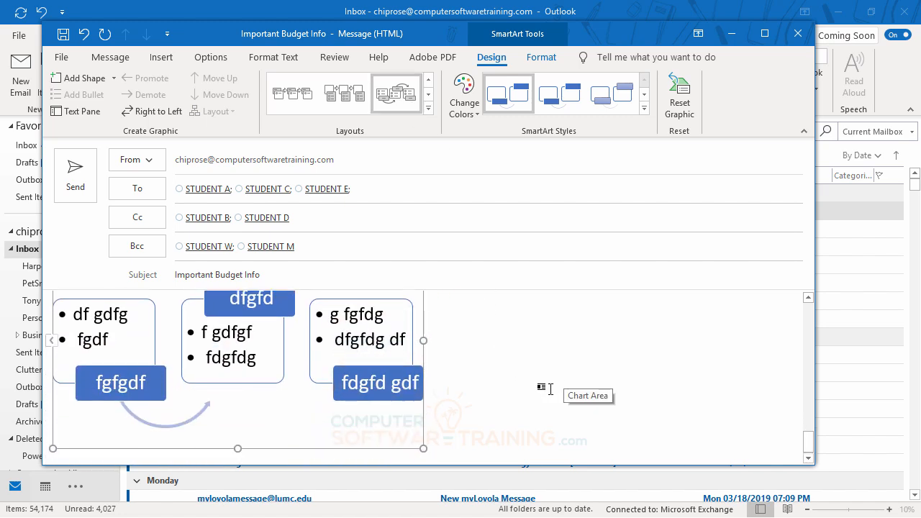
Step: Add blank lines below the SmartArt graphic at the end of the message
{"action": "left_click", "coordinate": [471, 432]}
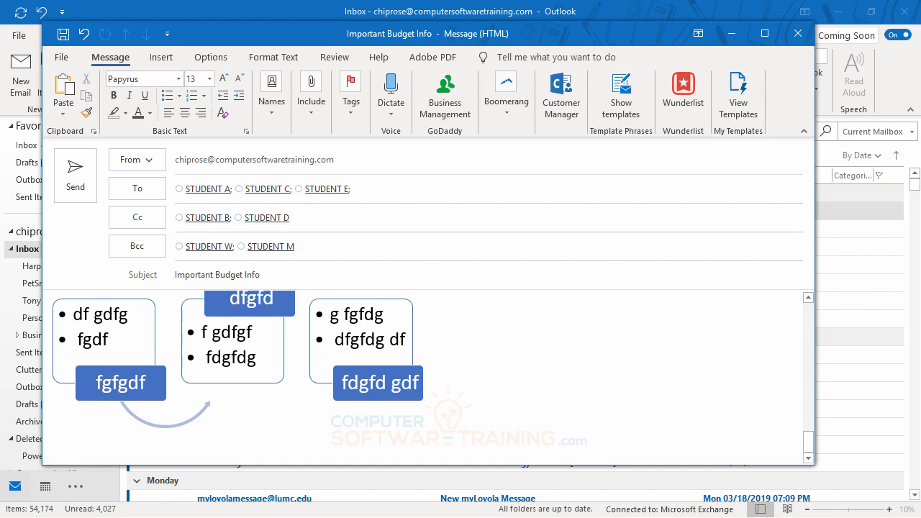
{"action": "key", "text": "Return"}
{"action": "key", "text": "Return"}
{"action": "key", "text": "Return"}
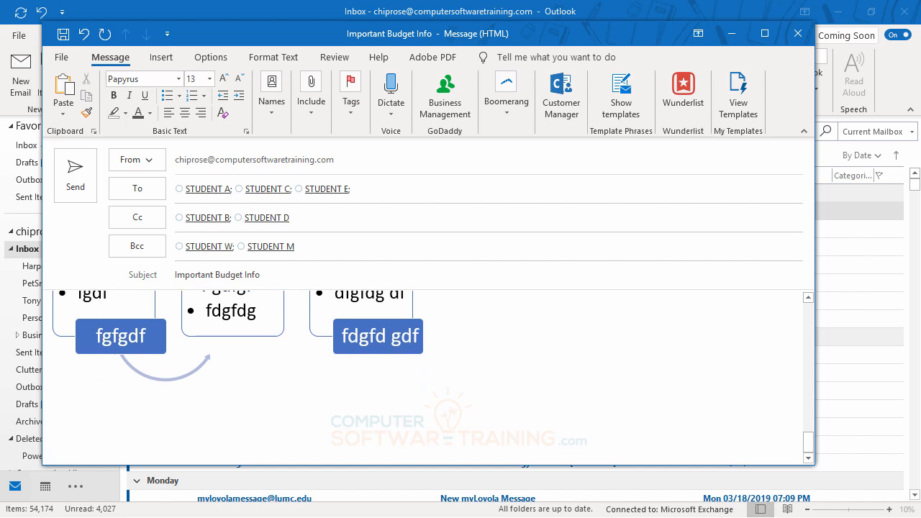
{"action": "key", "text": "BackSpace"}
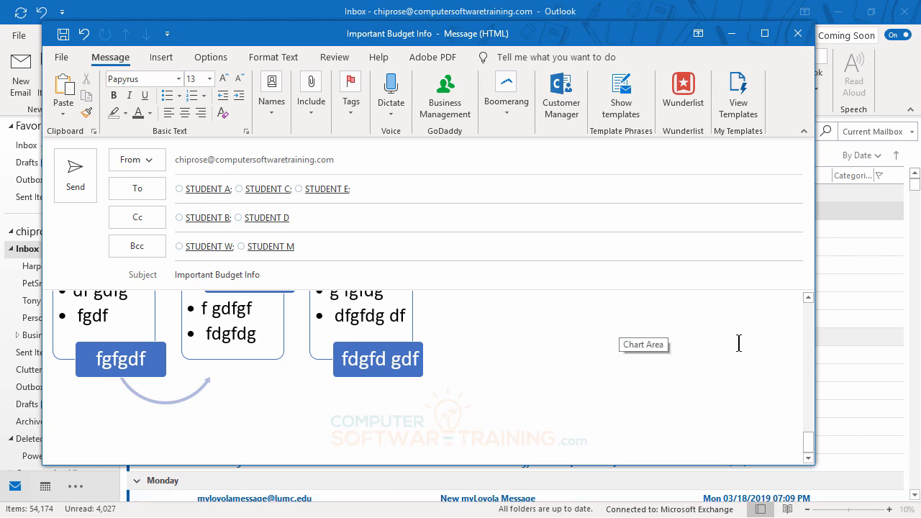
Step: Insert the outlined smiling face icon from the Faces category at the end of the message's first body paragraph
{"action": "scroll", "coordinate": [588, 379], "scroll_direction": "up", "scroll_amount": 15}
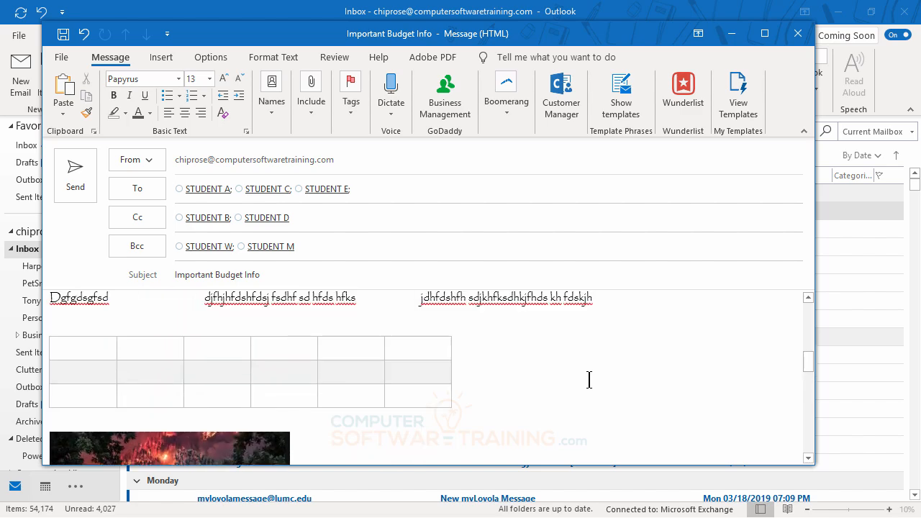
{"action": "scroll", "coordinate": [589, 380], "scroll_direction": "up", "scroll_amount": 3}
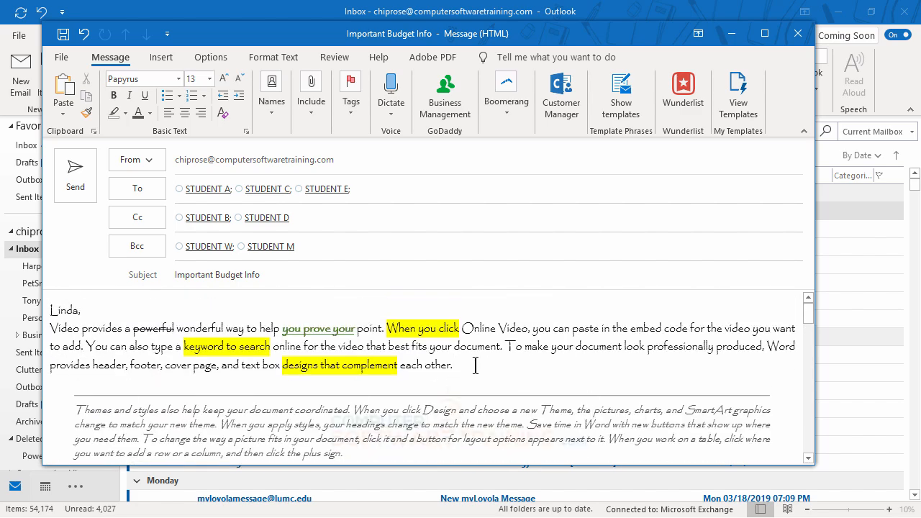
{"action": "left_click", "coordinate": [161, 59]}
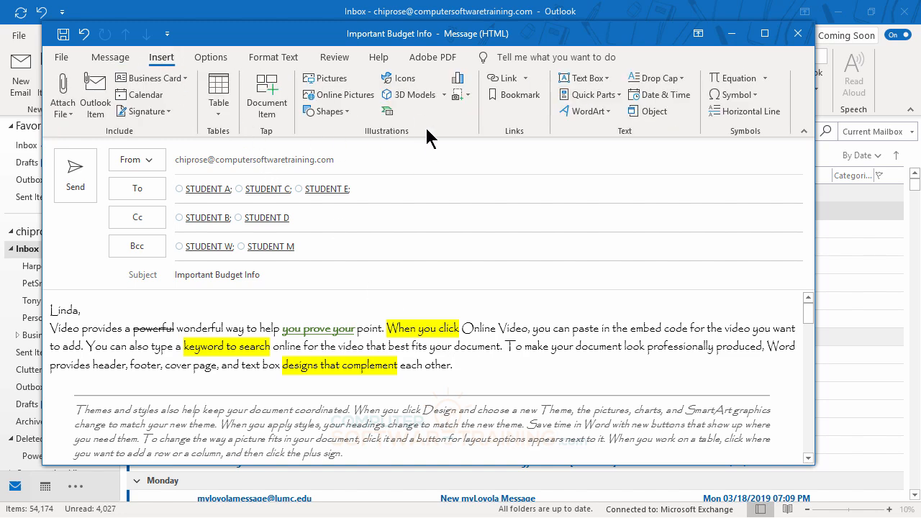
{"action": "left_click", "coordinate": [400, 80]}
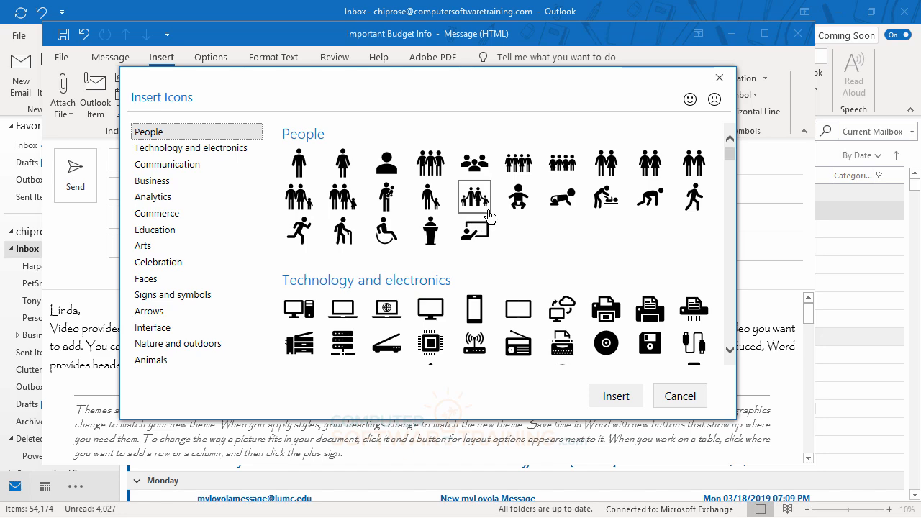
{"action": "scroll", "coordinate": [489, 216], "scroll_direction": "down", "scroll_amount": 6}
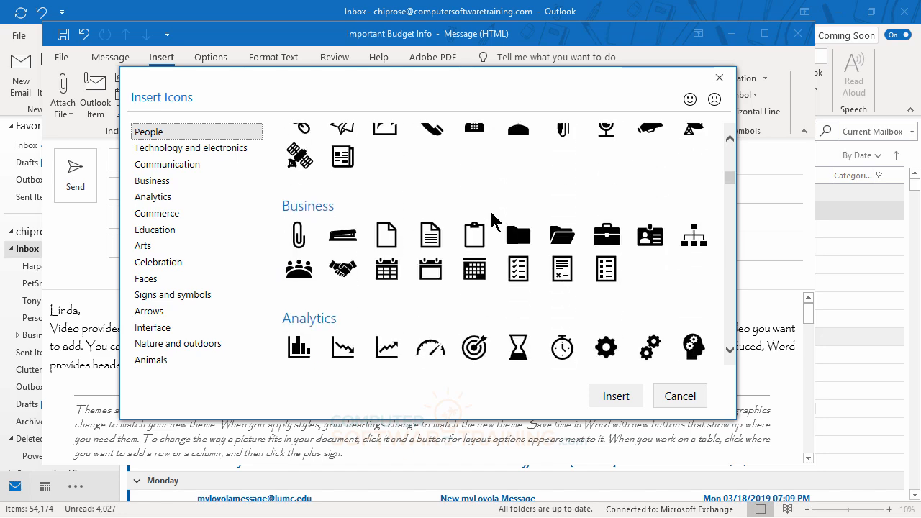
{"action": "scroll", "coordinate": [491, 213], "scroll_direction": "down", "scroll_amount": 4}
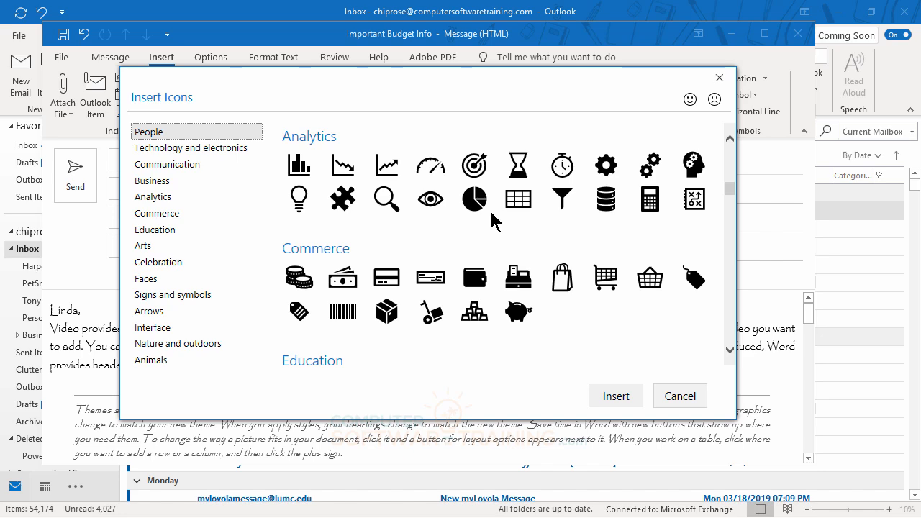
{"action": "scroll", "coordinate": [492, 221], "scroll_direction": "up", "scroll_amount": 3}
{"action": "scroll", "coordinate": [492, 222], "scroll_direction": "down", "scroll_amount": 6}
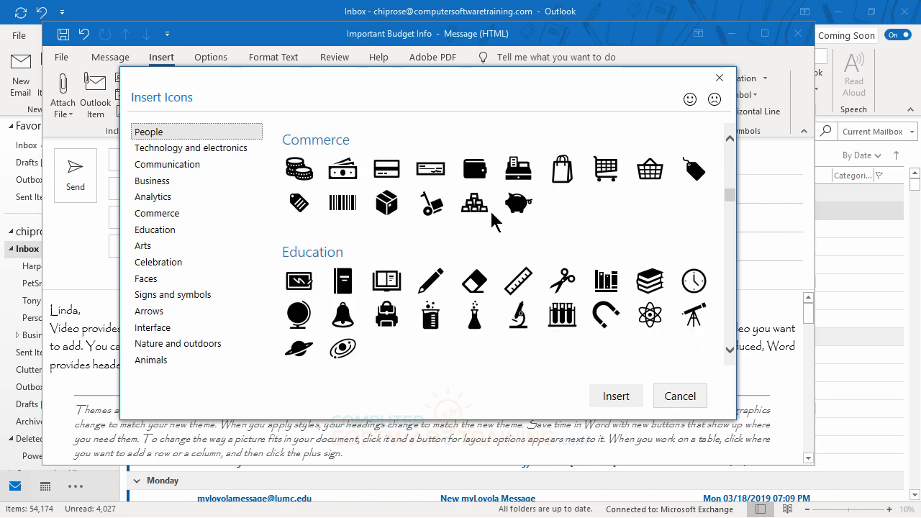
{"action": "scroll", "coordinate": [491, 222], "scroll_direction": "down", "scroll_amount": 6}
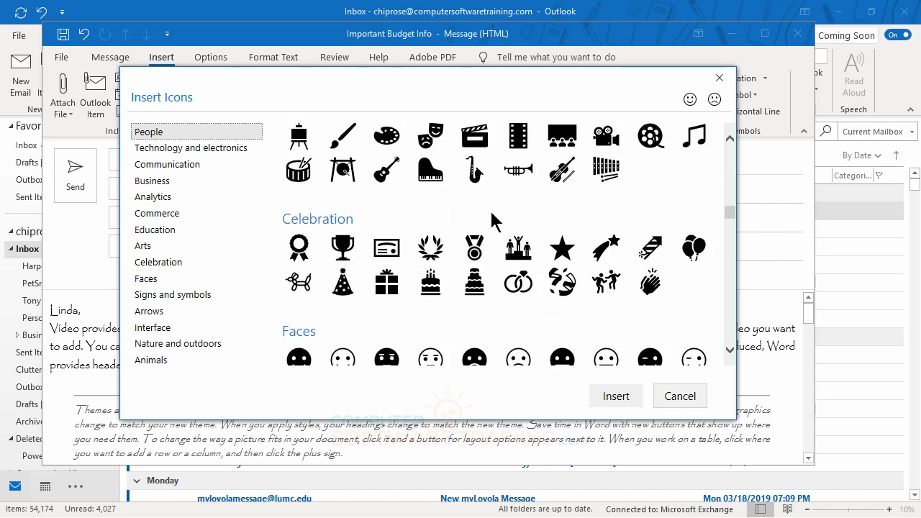
{"action": "scroll", "coordinate": [491, 221], "scroll_direction": "down", "scroll_amount": 2}
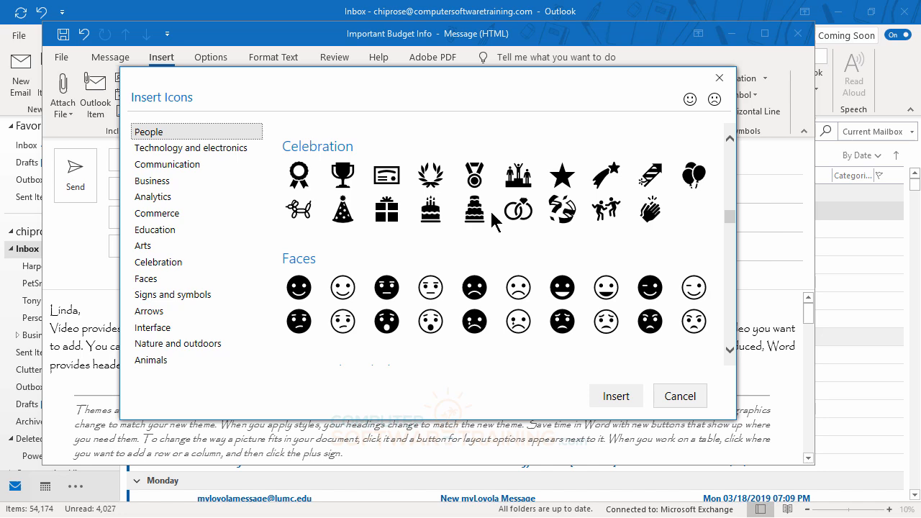
{"action": "left_click", "coordinate": [345, 297]}
{"action": "left_click", "coordinate": [616, 398]}
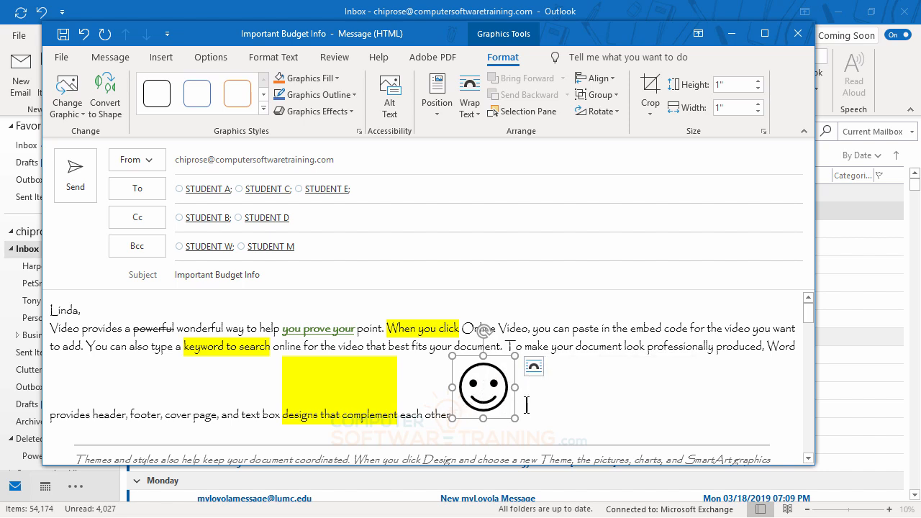
Step: Set the smiley icon's text wrapping to Tight and place it beside the start of the first paragraph, below the greeting
{"action": "left_click", "coordinate": [534, 371]}
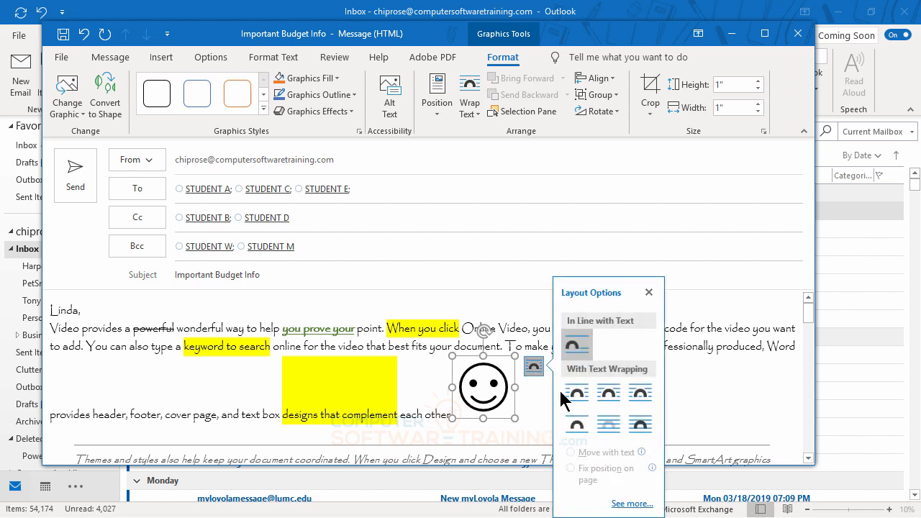
{"action": "left_click", "coordinate": [608, 393]}
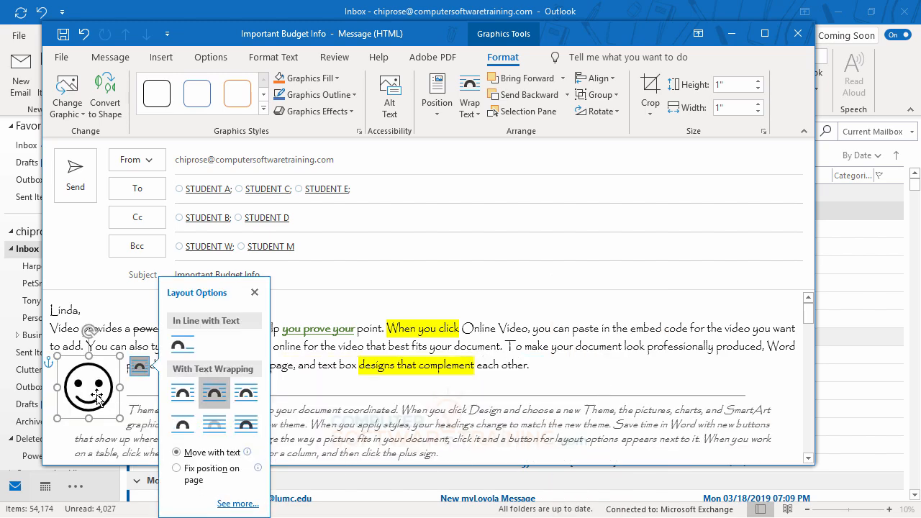
{"action": "left_click_drag", "start_coordinate": [92, 390], "coordinate": [92, 354]}
{"action": "left_click", "coordinate": [223, 365]}
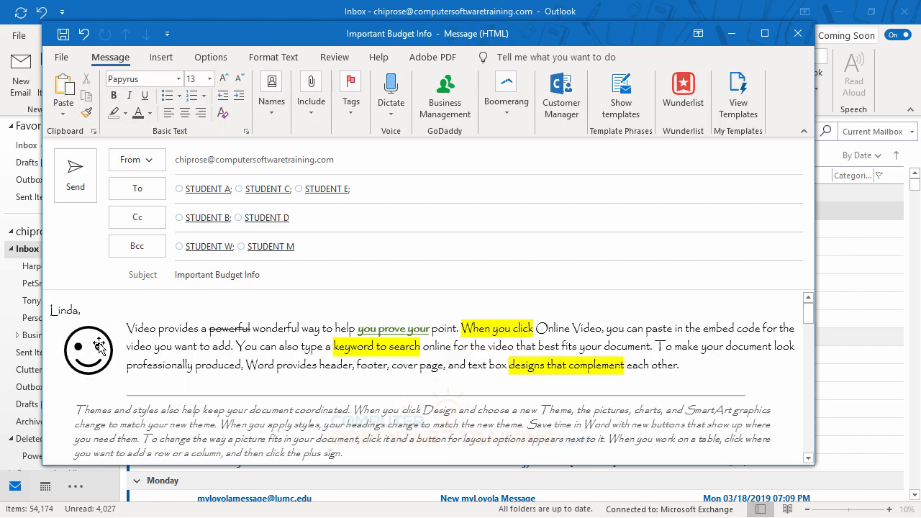
{"action": "mouse_move", "coordinate": [97, 347]}
{"action": "left_mouse_down"}
{"action": "mouse_move", "coordinate": [649, 342]}
{"action": "mouse_move", "coordinate": [775, 358]}
{"action": "mouse_move", "coordinate": [609, 336]}
{"action": "mouse_move", "coordinate": [402, 362]}
{"action": "mouse_move", "coordinate": [109, 379]}
{"action": "mouse_move", "coordinate": [109, 356]}
{"action": "mouse_move", "coordinate": [67, 353]}
{"action": "mouse_move", "coordinate": [83, 351]}
{"action": "left_mouse_up"}
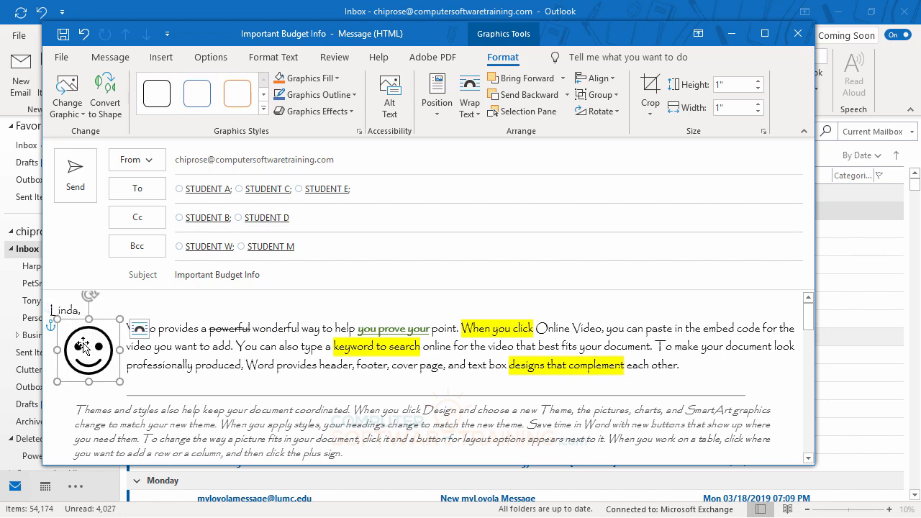
{"action": "left_click", "coordinate": [252, 349]}
Step: Save the "Important Budget Info" message as a draft and close its window
{"action": "scroll", "coordinate": [353, 398], "scroll_direction": "down", "scroll_amount": 3}
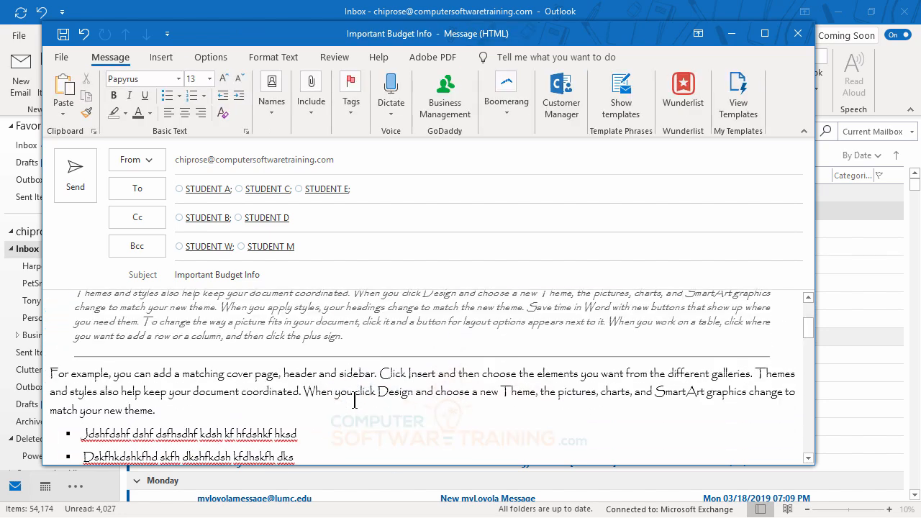
{"action": "scroll", "coordinate": [353, 398], "scroll_direction": "up", "scroll_amount": 3}
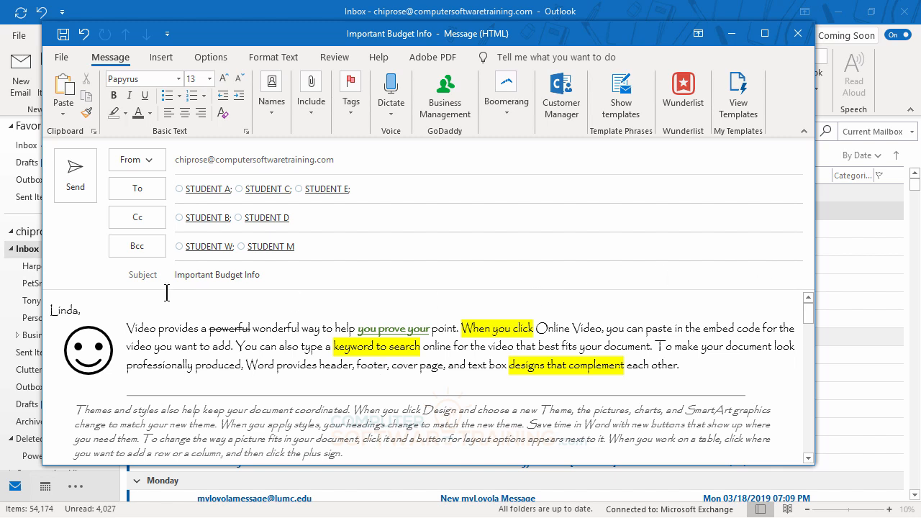
{"action": "left_click", "coordinate": [63, 36]}
{"action": "left_click", "coordinate": [798, 35]}
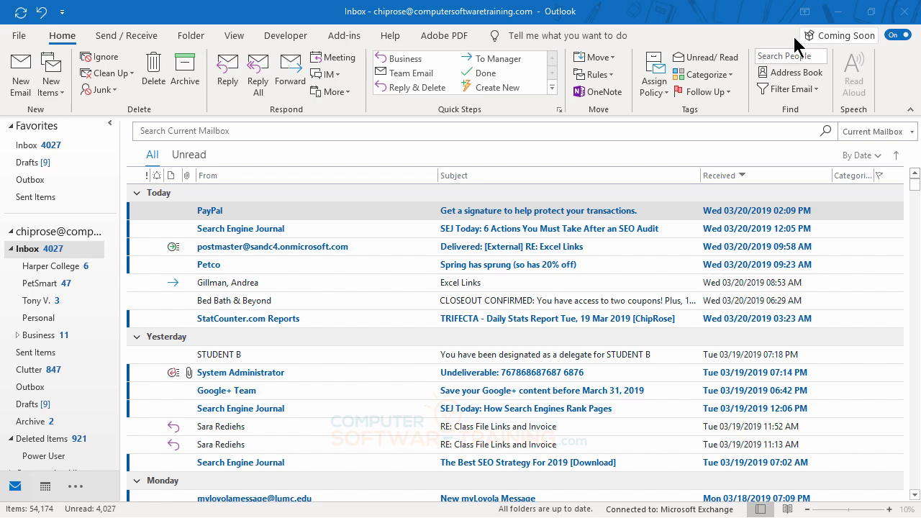
Step: Go to the Drafts folder and reopen the "Important Budget Info" message in its own window
{"action": "left_click", "coordinate": [30, 407]}
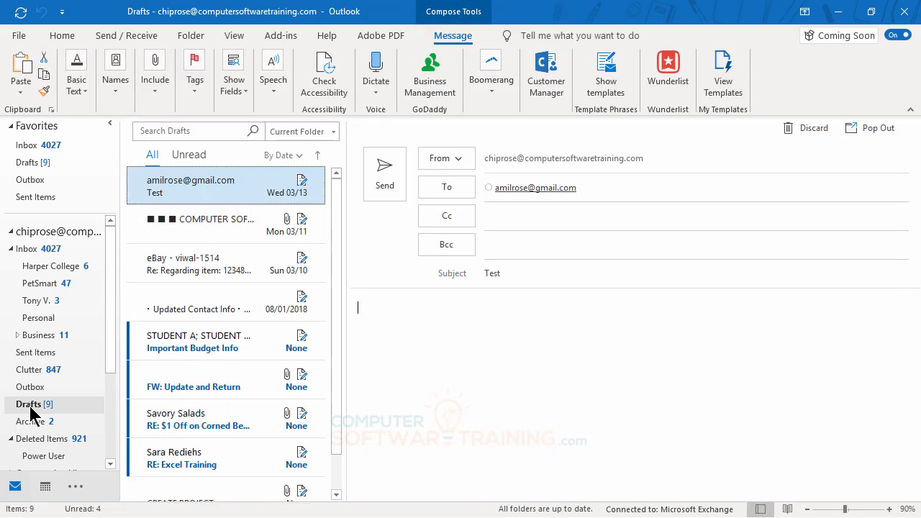
{"action": "scroll", "coordinate": [268, 315], "scroll_direction": "down", "scroll_amount": 1}
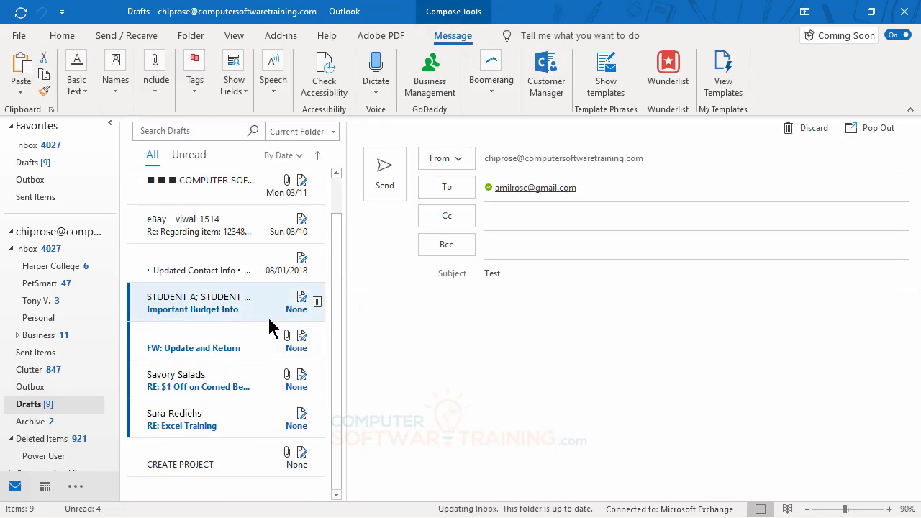
{"action": "left_click", "coordinate": [205, 311]}
{"action": "double_click", "coordinate": [205, 311]}
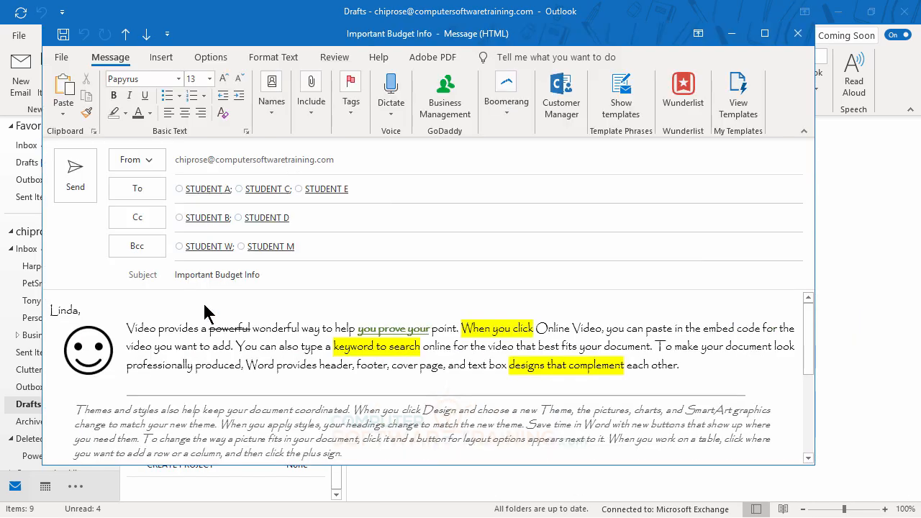
Step: Send the "Important Budget Info" message and return to the Inbox
{"action": "left_click_drag", "start_coordinate": [262, 36], "coordinate": [268, 41]}
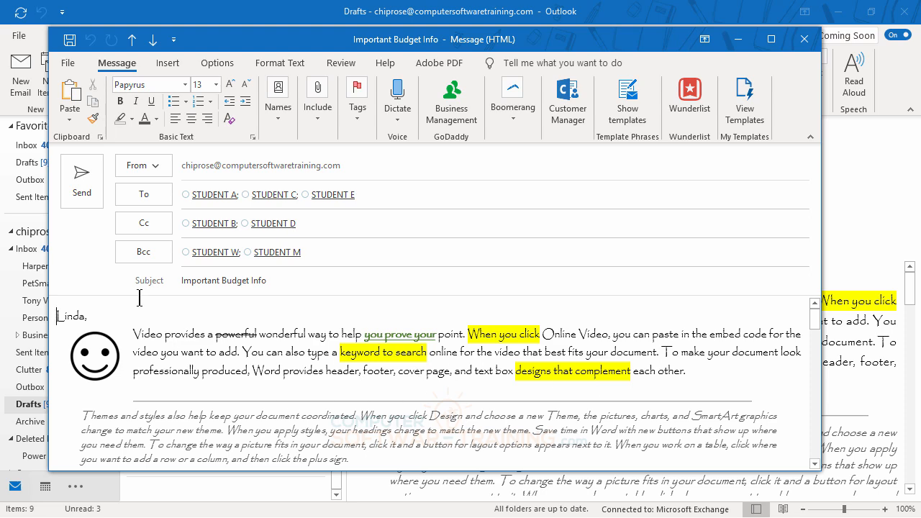
{"action": "left_click", "coordinate": [82, 188]}
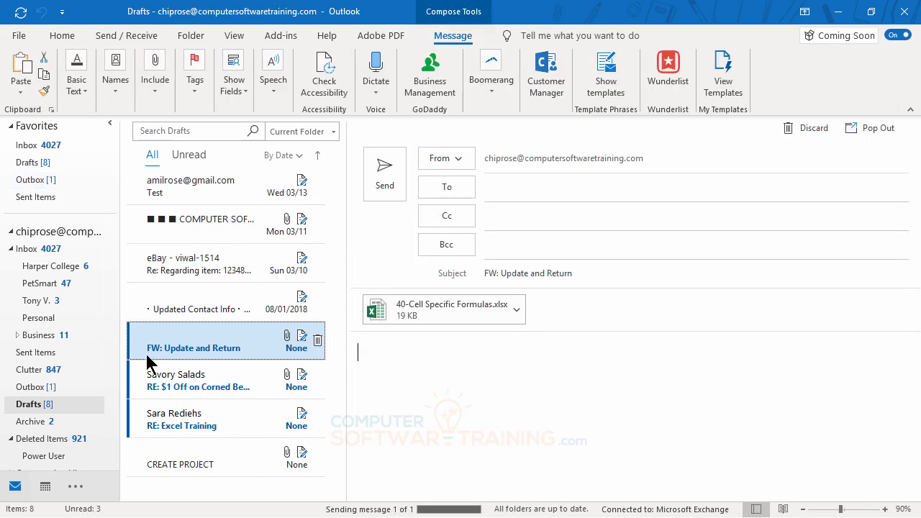
{"action": "left_click", "coordinate": [29, 147]}
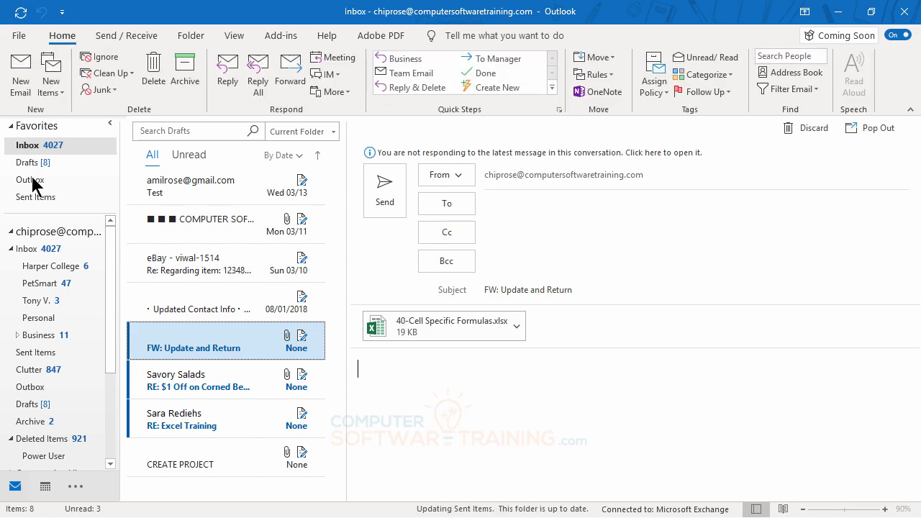